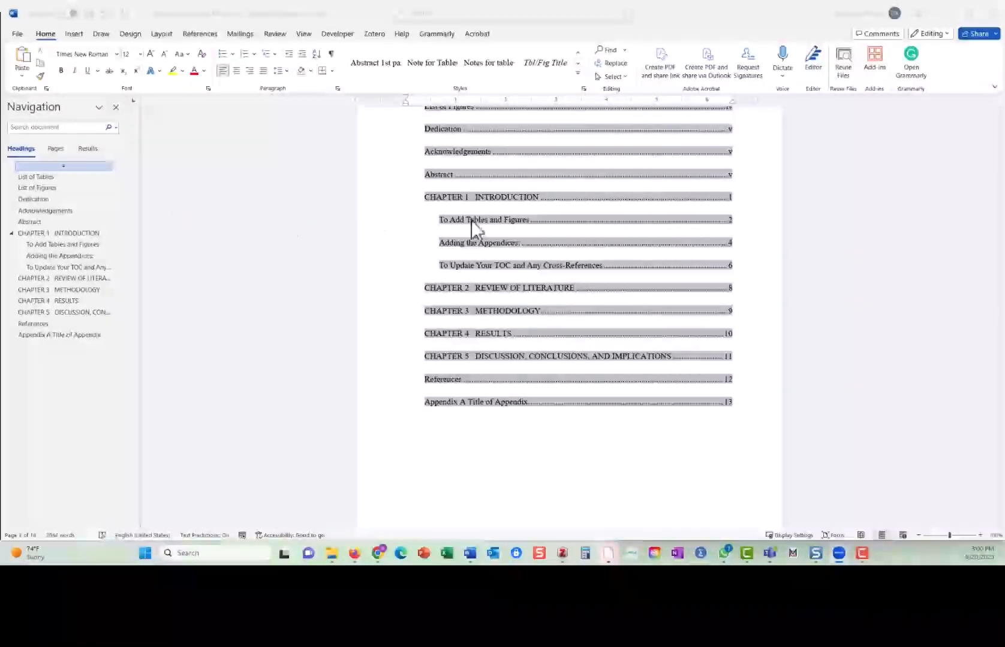
Review the dissertation template's title page and the signature page that follows it, at an enlarged view.
{"action": "scroll", "coordinate": [475, 228], "scroll_direction": "up", "scroll_amount": 5}
{"action": "scroll", "coordinate": [618, 276], "scroll_direction": "up", "scroll_amount": 15}
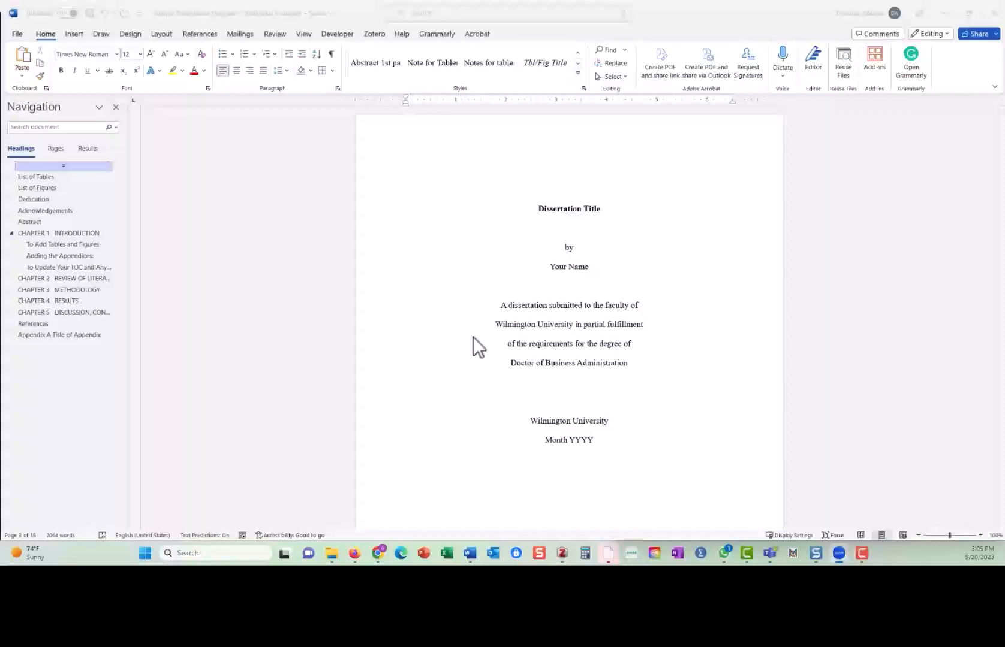
{"action": "scroll", "coordinate": [586, 340], "scroll_direction": "up", "scroll_amount": 6, "text": "ctrl"}
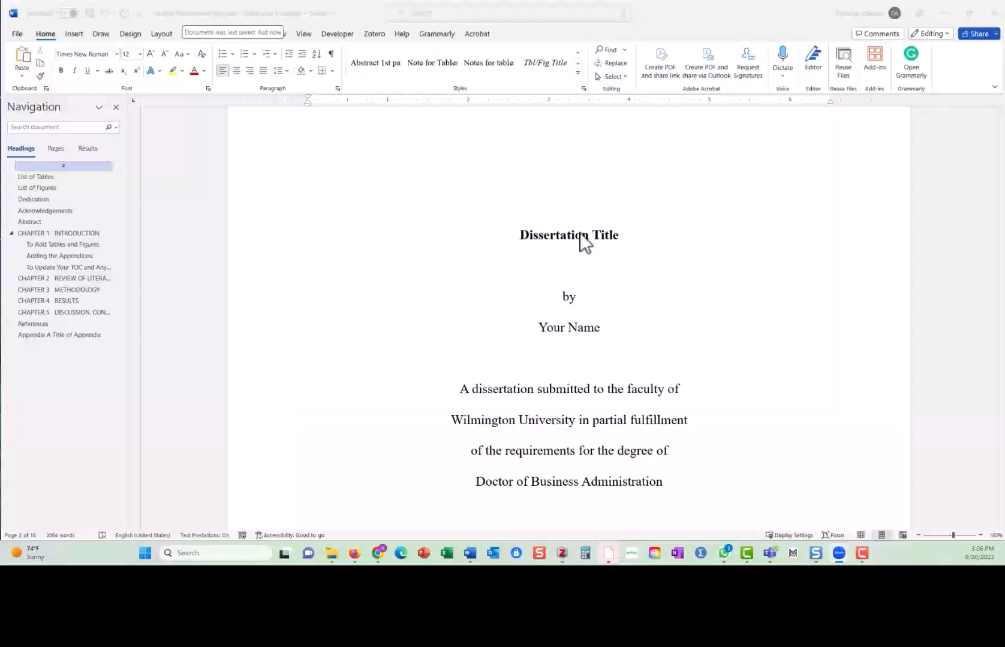
{"action": "scroll", "coordinate": [514, 276], "scroll_direction": "down", "scroll_amount": 15}
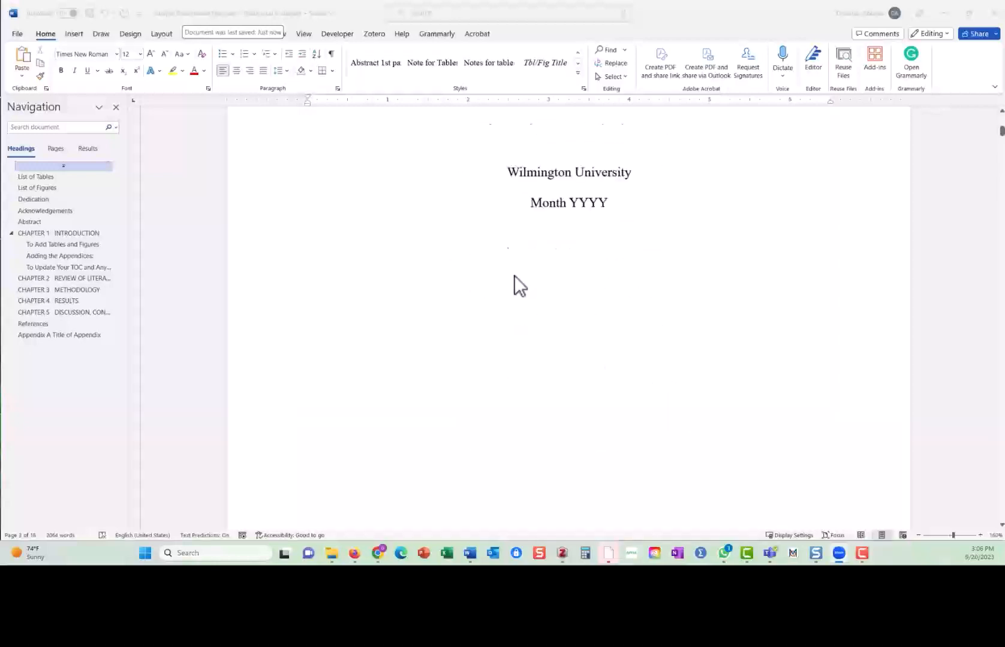
{"action": "scroll", "coordinate": [514, 276], "scroll_direction": "down", "scroll_amount": 3}
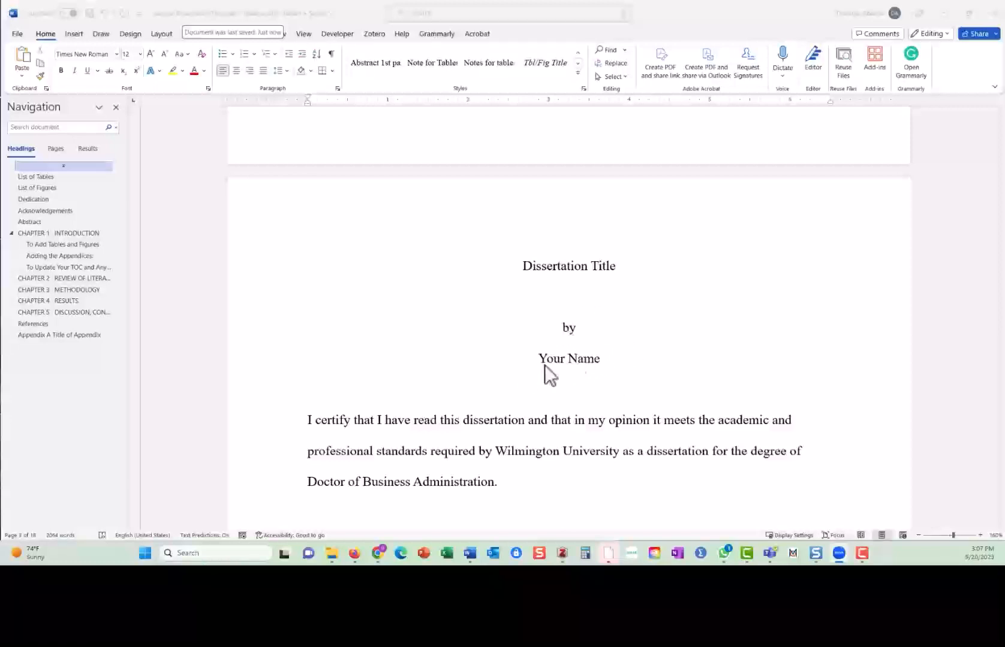
{"action": "scroll", "coordinate": [612, 354], "scroll_direction": "up", "scroll_amount": 20}
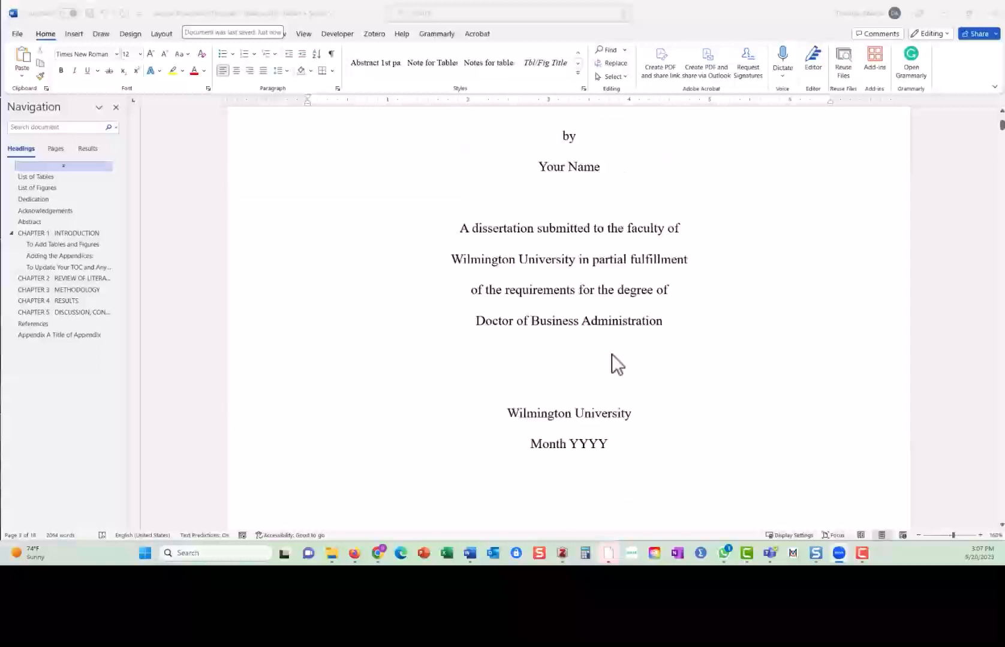
{"action": "scroll", "coordinate": [608, 305], "scroll_direction": "up", "scroll_amount": 2}
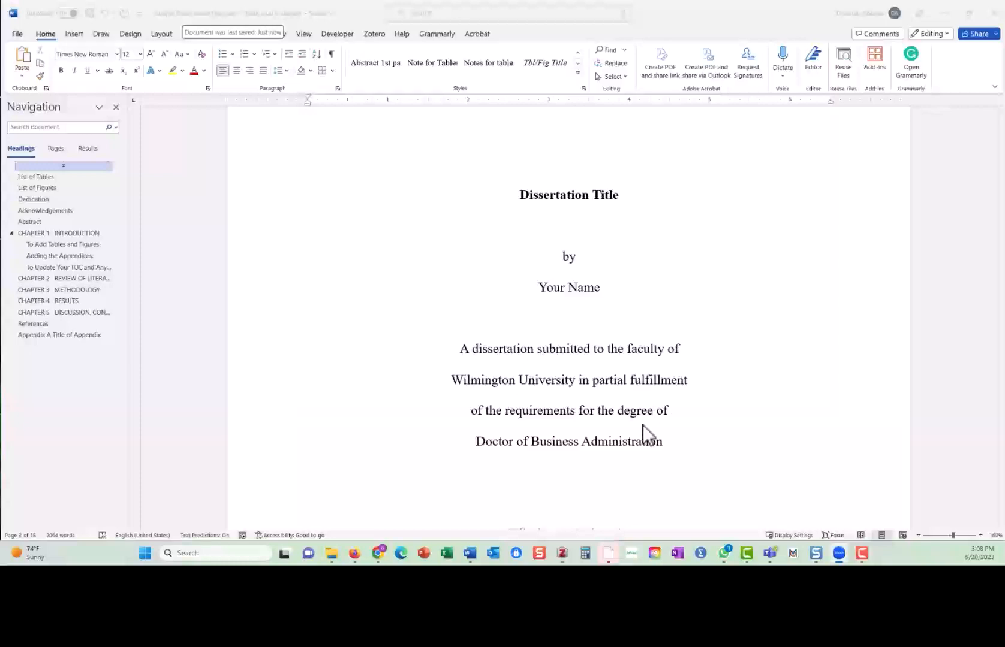
{"action": "scroll", "coordinate": [609, 417], "scroll_direction": "down", "scroll_amount": 5}
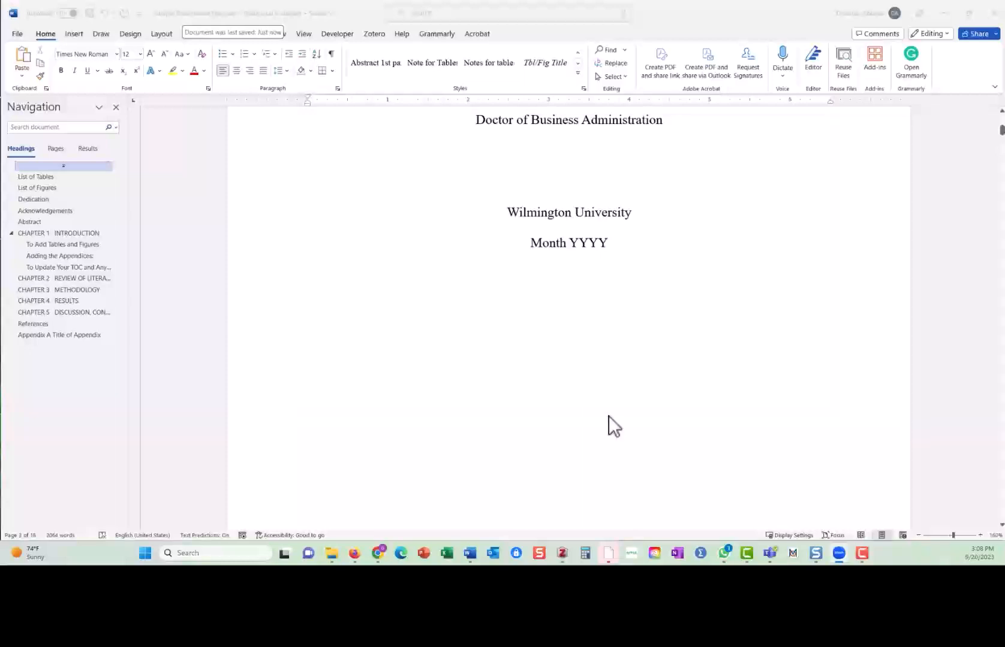
{"action": "scroll", "coordinate": [608, 416], "scroll_direction": "down", "scroll_amount": 1}
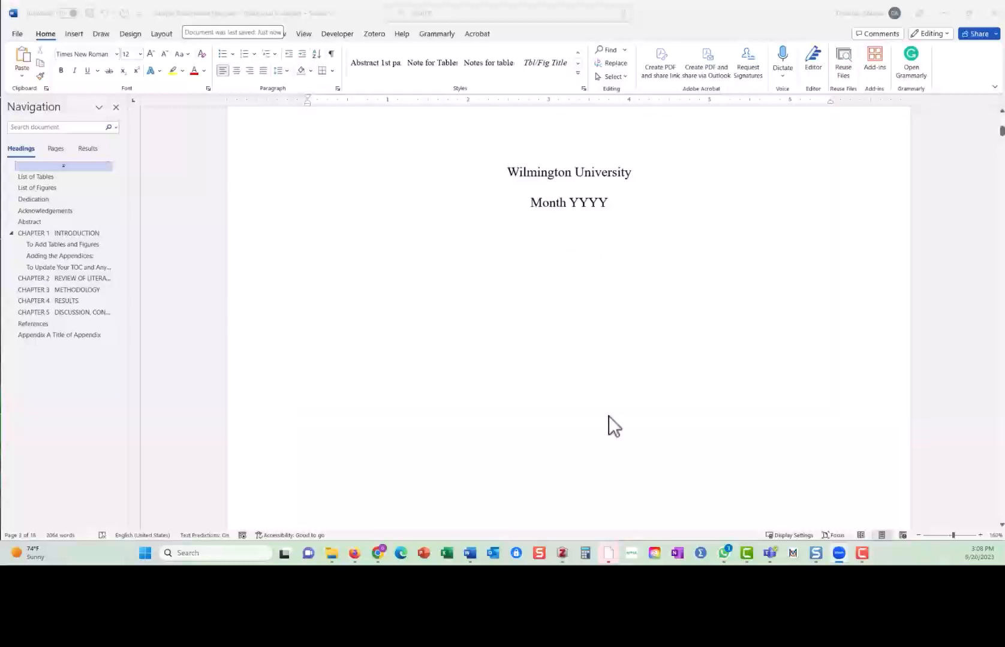
{"action": "scroll", "coordinate": [608, 416], "scroll_direction": "down", "scroll_amount": 5}
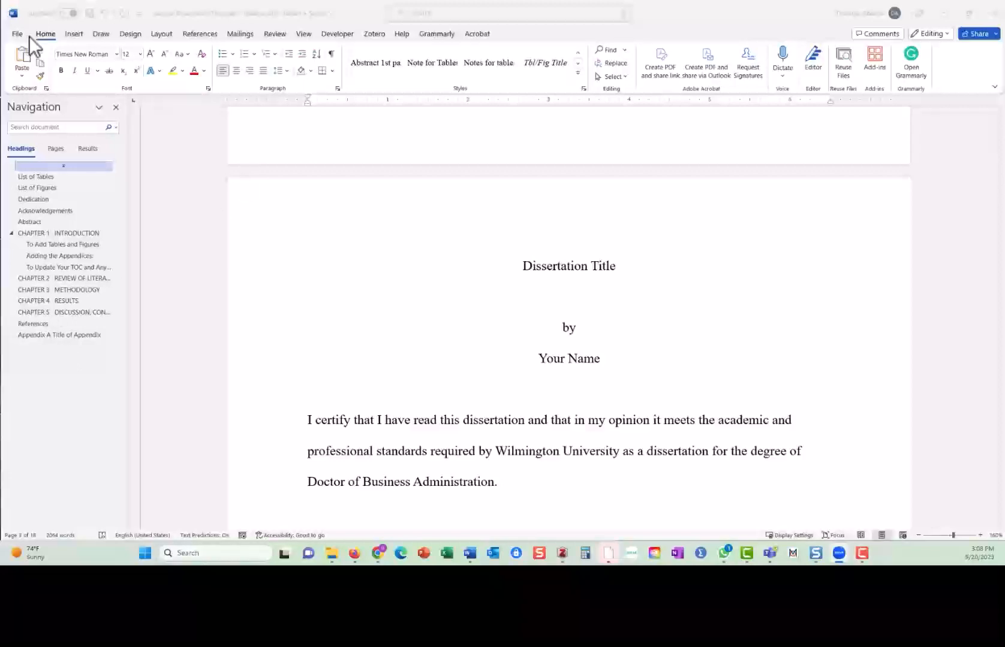
Hide the Navigation pane and show it again.
{"action": "left_click", "coordinate": [304, 33]}
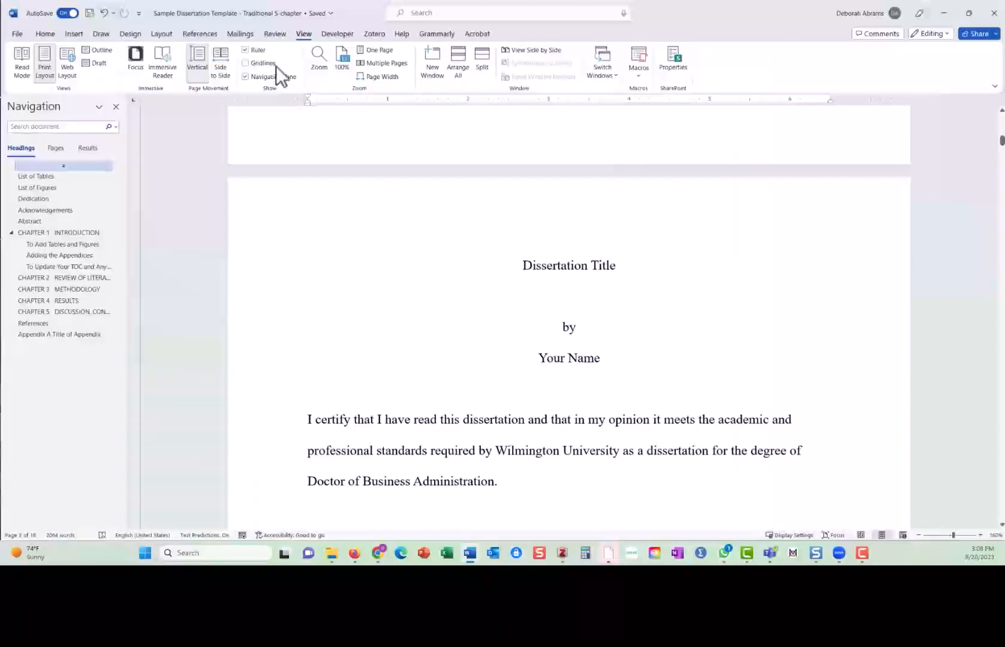
{"action": "left_click", "coordinate": [246, 77]}
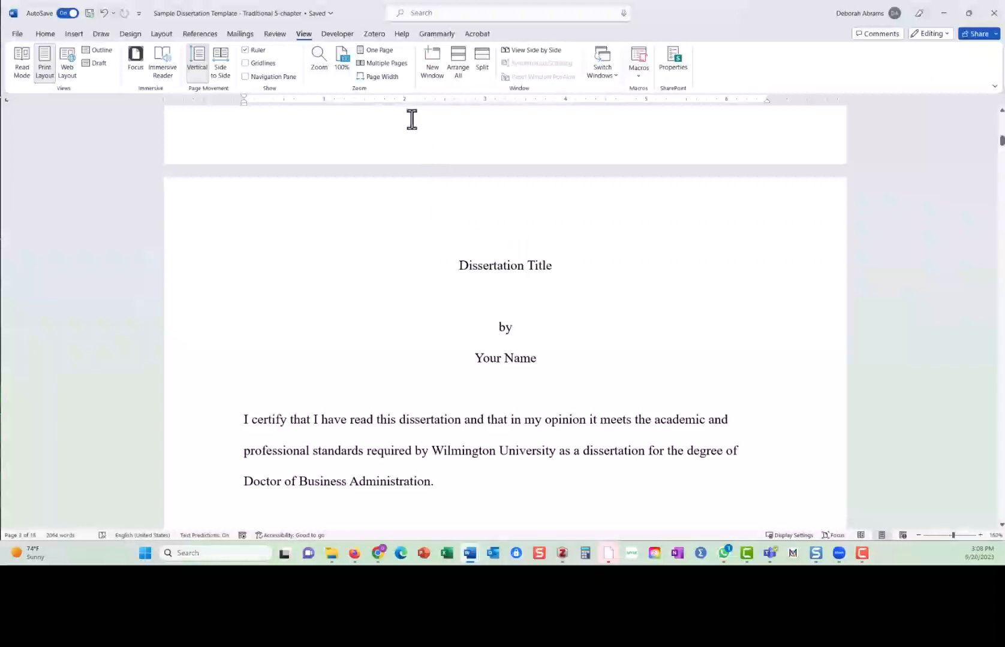
{"action": "left_click", "coordinate": [247, 77]}
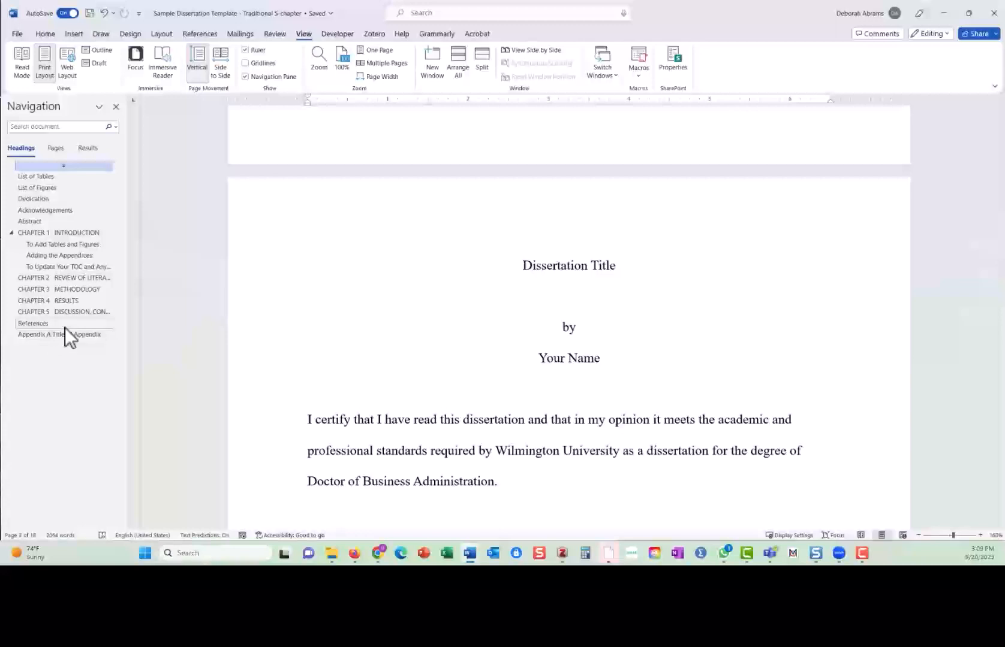
Go to Chapter 3 and Chapter 1 by their headings and read Chapter 1's instructions on styles, tables and figures.
{"action": "left_click", "coordinate": [56, 290]}
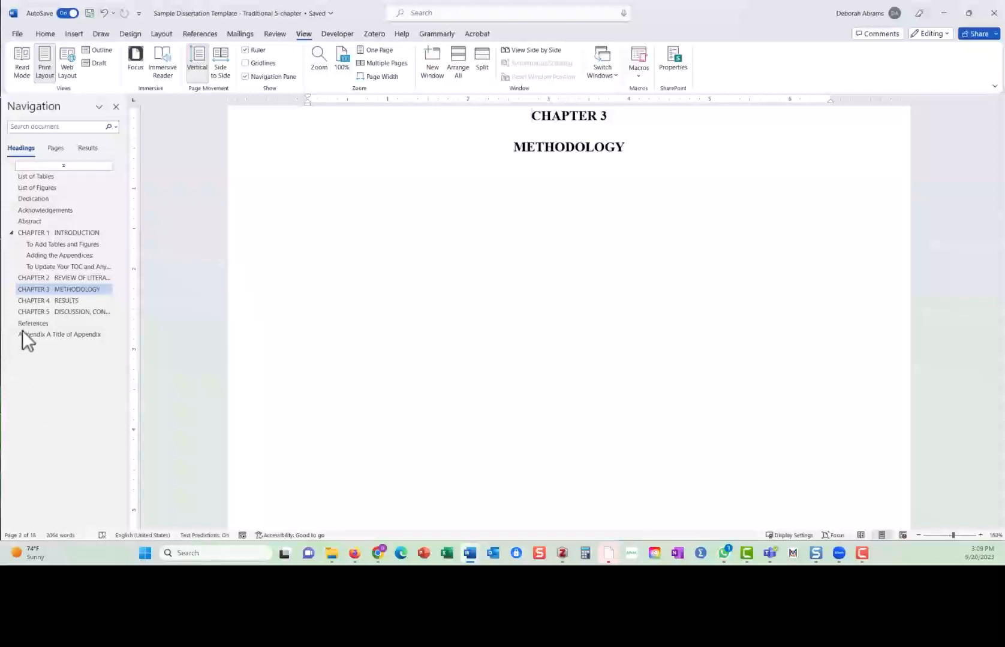
{"action": "left_click", "coordinate": [64, 233]}
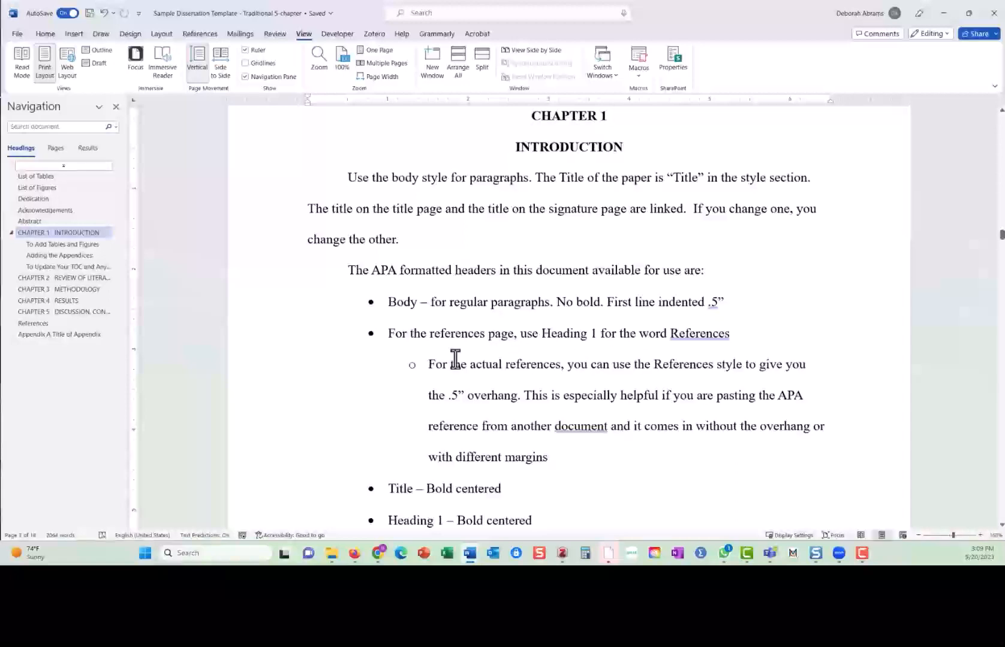
{"action": "scroll", "coordinate": [456, 357], "scroll_direction": "down", "scroll_amount": 10}
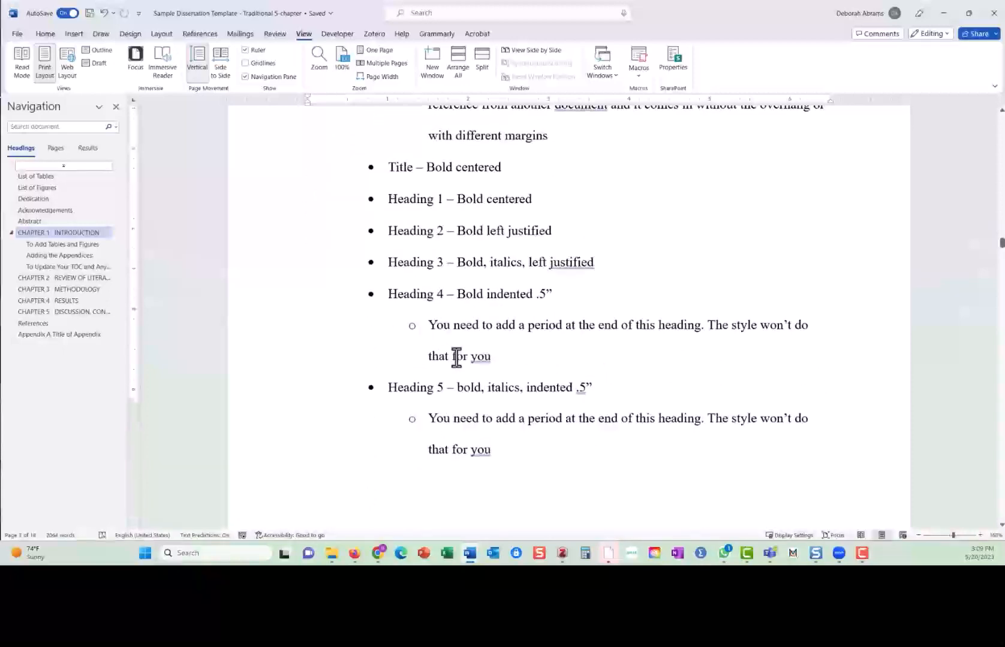
{"action": "scroll", "coordinate": [456, 358], "scroll_direction": "down", "scroll_amount": 6}
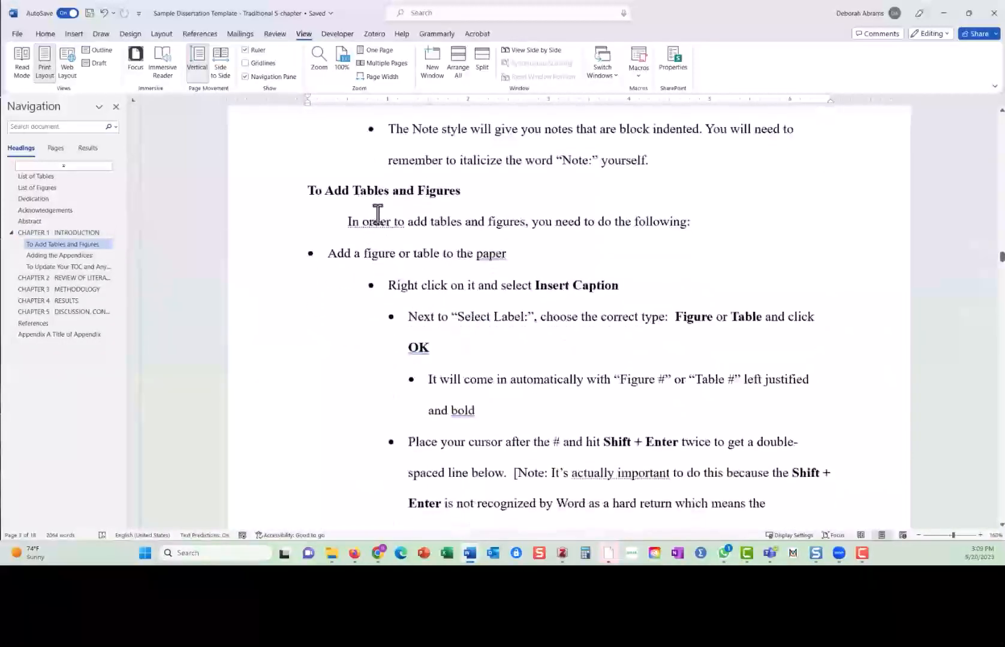
{"action": "double_click", "coordinate": [481, 253]}
{"action": "scroll", "coordinate": [488, 271], "scroll_direction": "down", "scroll_amount": 1}
{"action": "scroll", "coordinate": [488, 271], "scroll_direction": "down", "scroll_amount": 10}
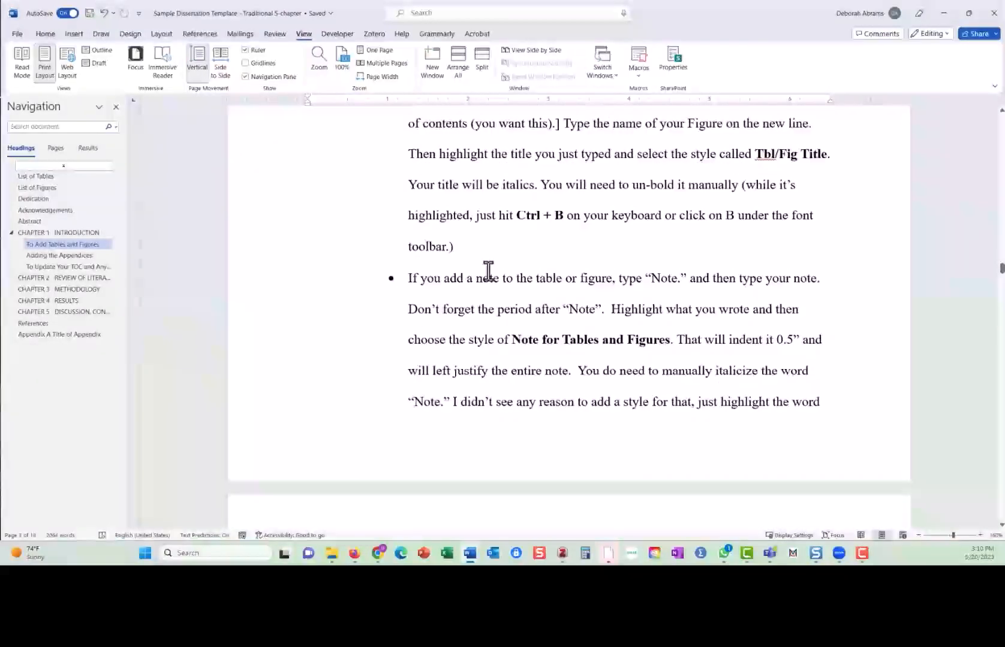
{"action": "scroll", "coordinate": [488, 271], "scroll_direction": "down", "scroll_amount": 6}
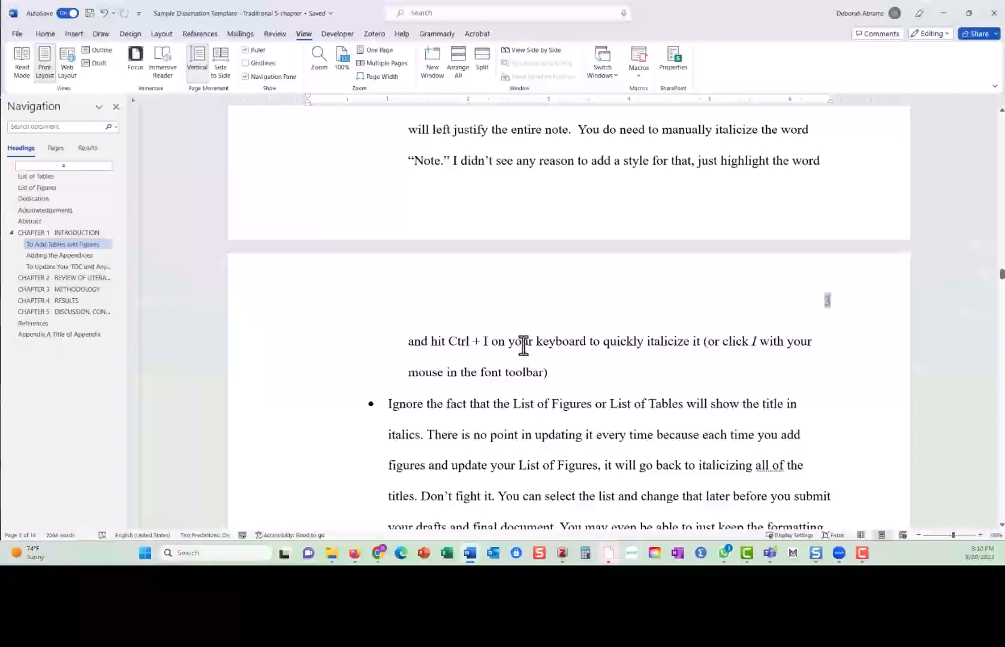
{"action": "scroll", "coordinate": [522, 345], "scroll_direction": "down", "scroll_amount": 5}
{"action": "scroll", "coordinate": [587, 325], "scroll_direction": "down", "scroll_amount": 9}
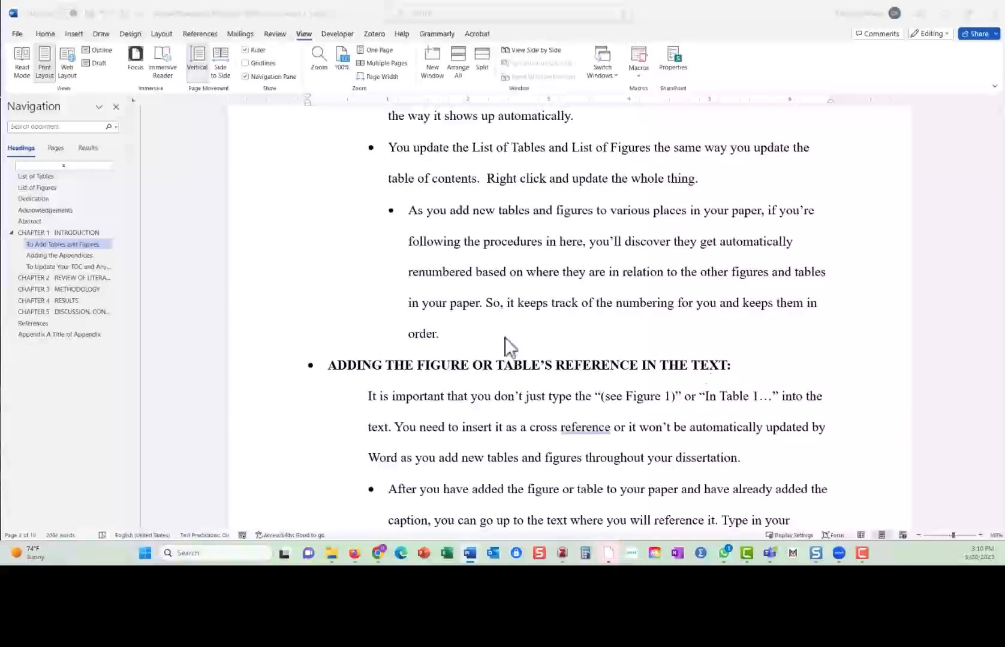
Add the line "Title of This Section" beneath the CHAPTER 3 METHODOLOGY heading.
{"action": "left_click", "coordinate": [41, 36]}
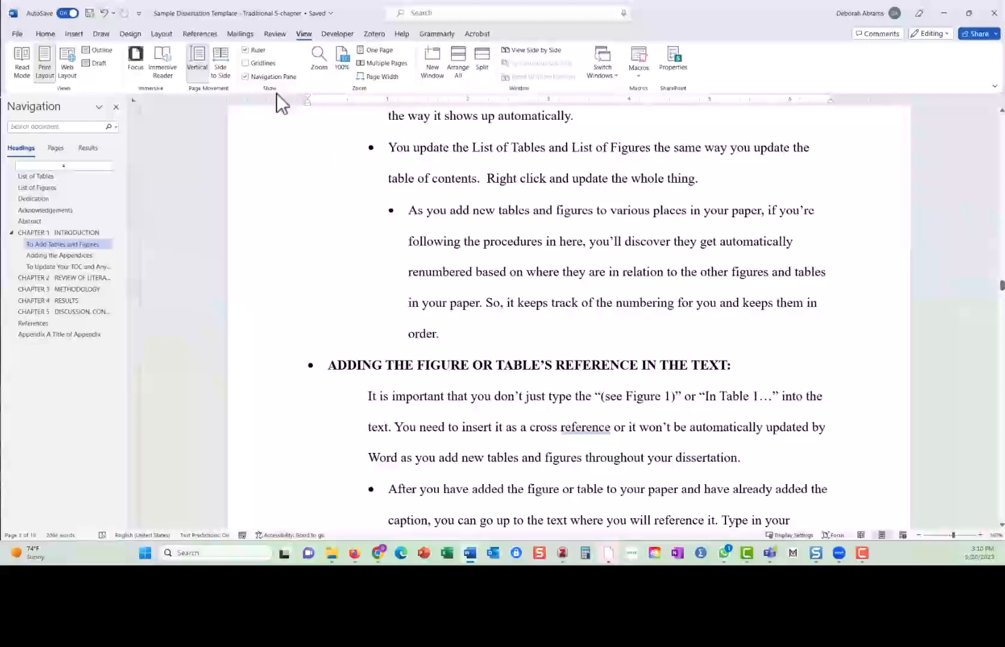
{"action": "left_click", "coordinate": [46, 34]}
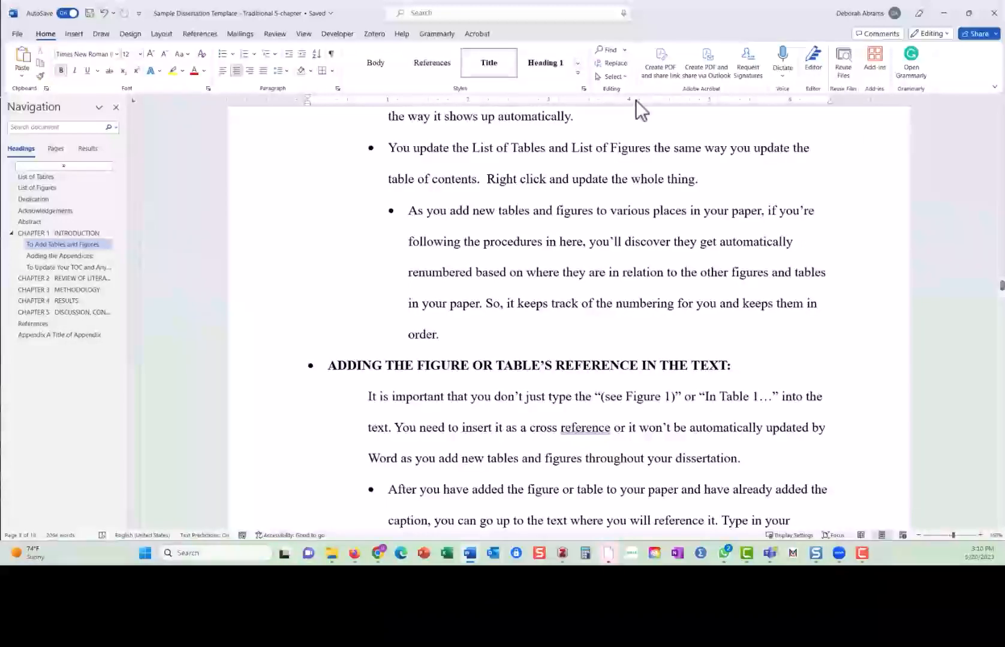
{"action": "scroll", "coordinate": [464, 341], "scroll_direction": "up", "scroll_amount": 3}
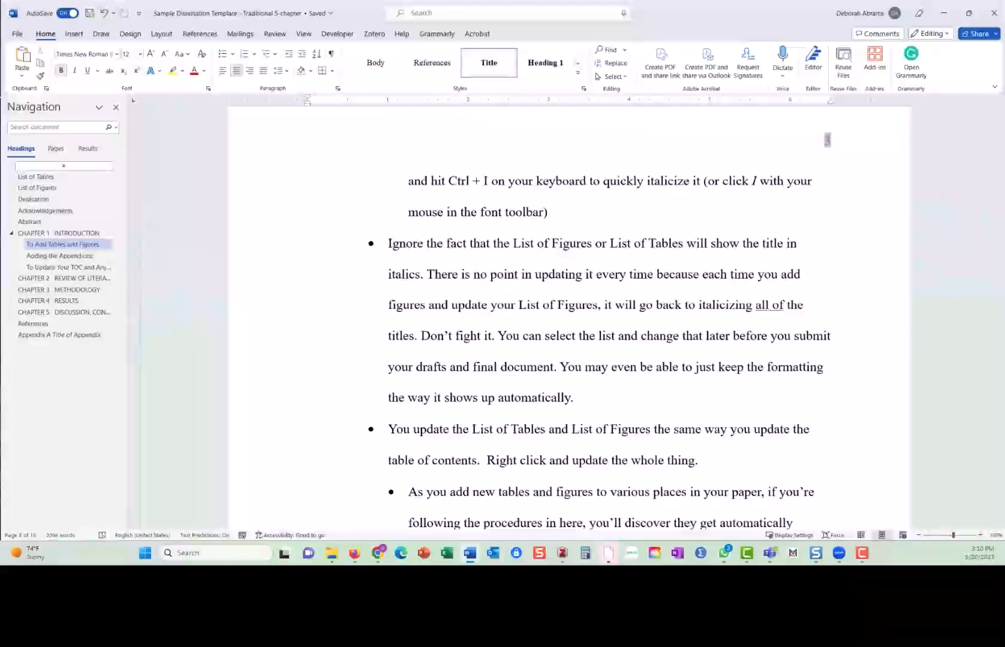
{"action": "scroll", "coordinate": [253, 276], "scroll_direction": "up", "scroll_amount": 3}
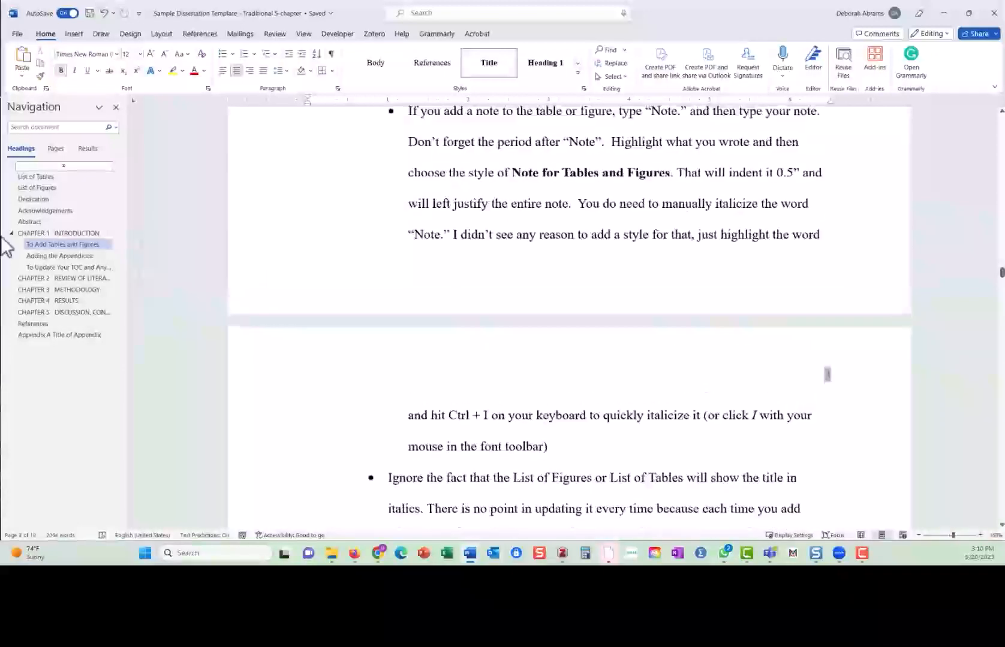
{"action": "left_click", "coordinate": [48, 290]}
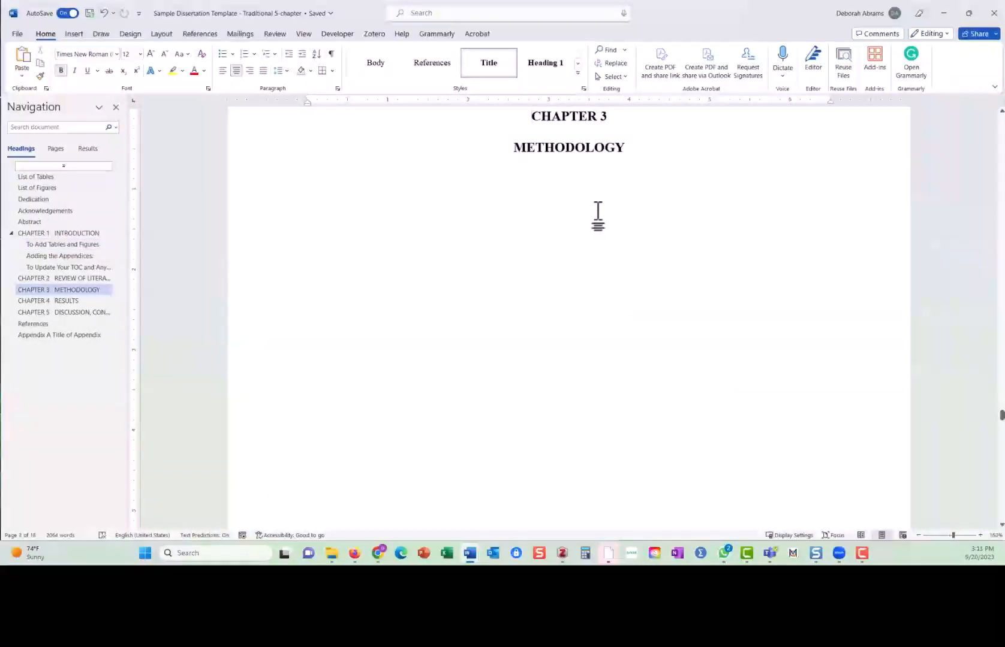
{"action": "left_click", "coordinate": [474, 190]}
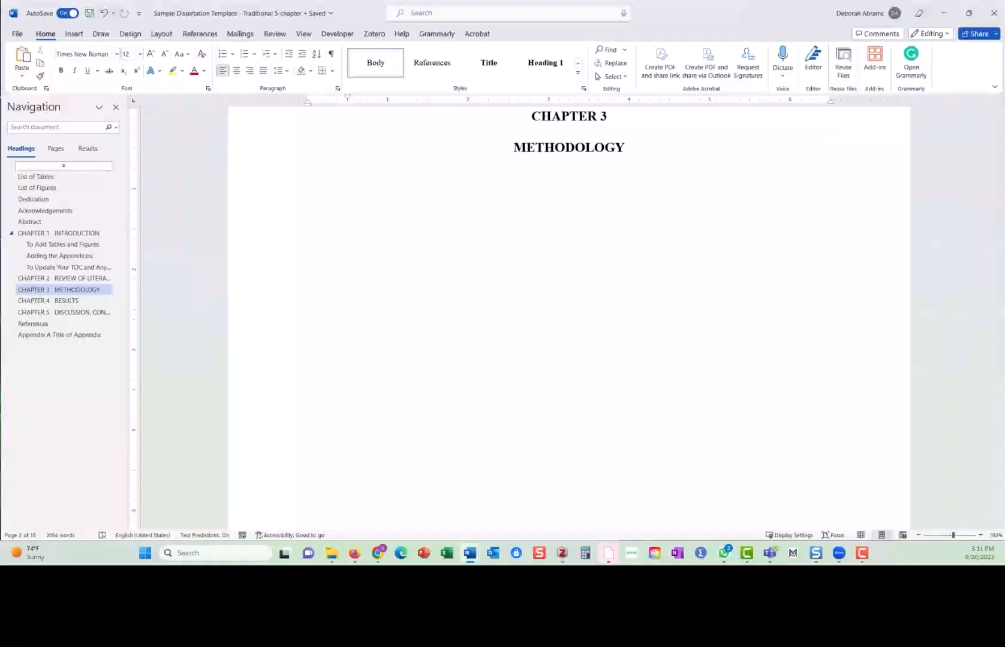
{"action": "type", "text": "Title"}
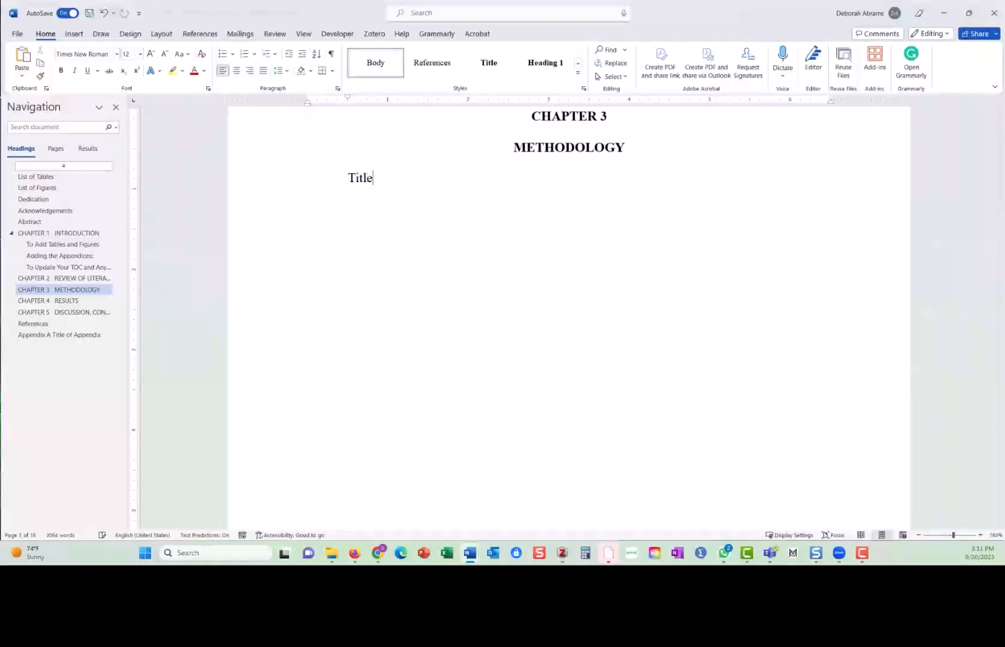
{"action": "type", "text": " of "}
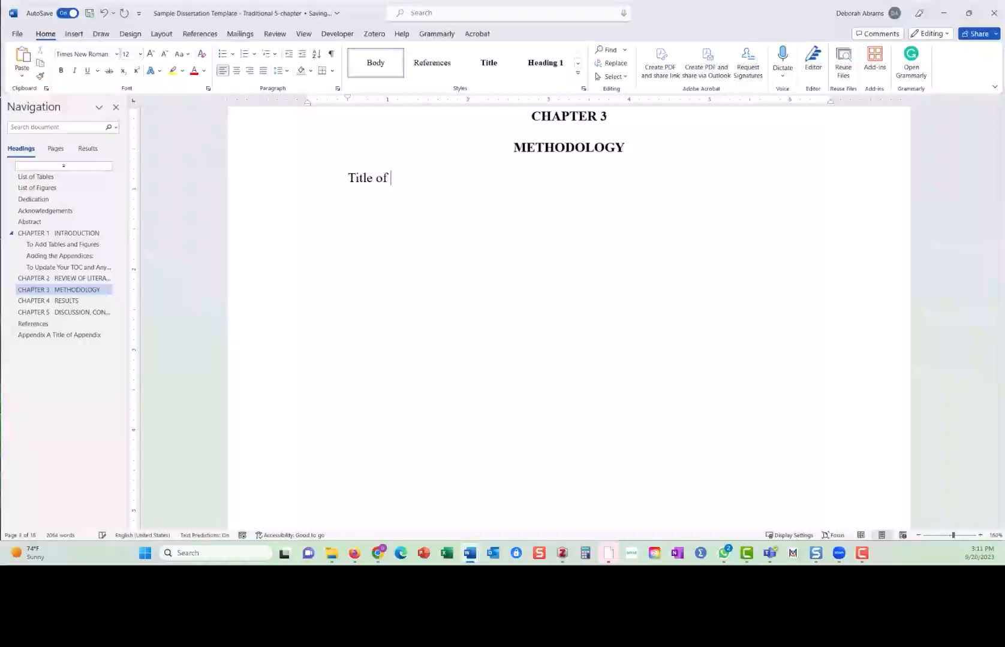
{"action": "type", "text": "This Section"}
Apply the Heading 2 style to the line "Title of This Section" in Chapter 3.
{"action": "left_click", "coordinate": [438, 179]}
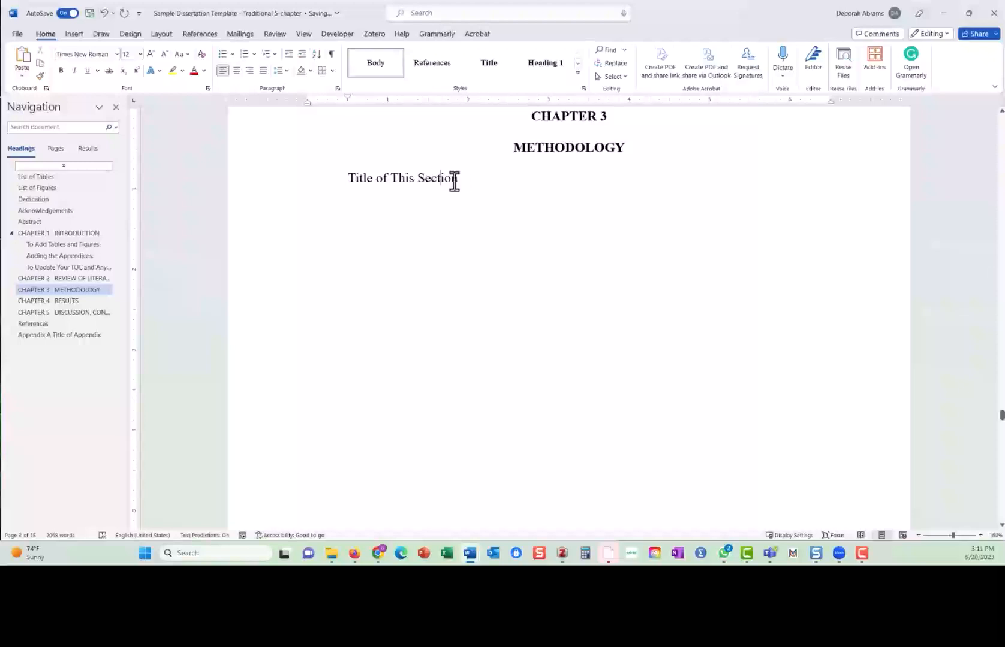
{"action": "left_click_drag", "start_coordinate": [454, 181], "coordinate": [338, 185]}
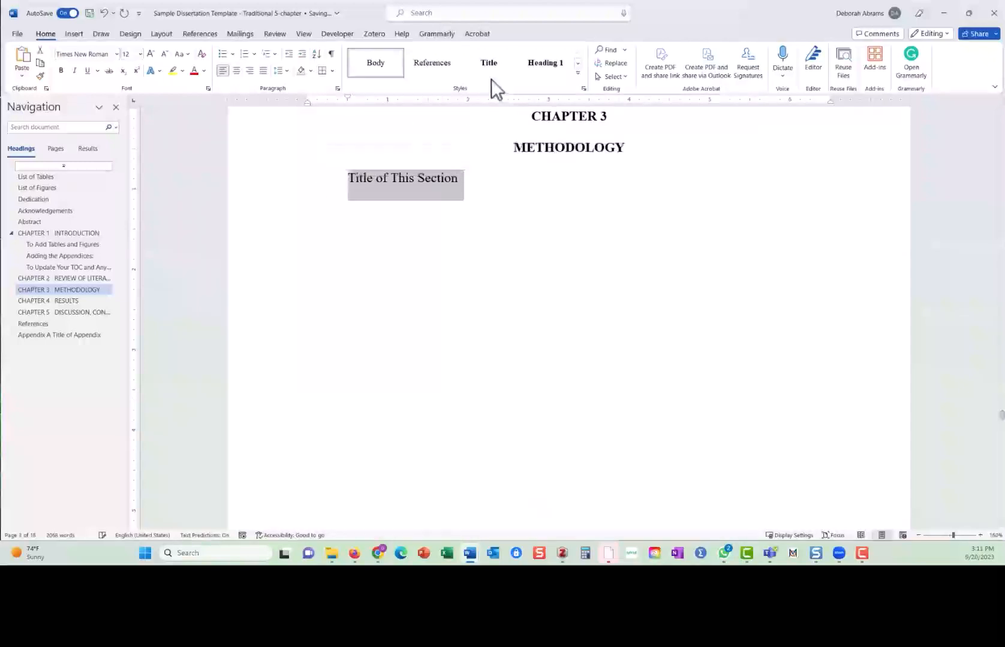
{"action": "left_click", "coordinate": [578, 73]}
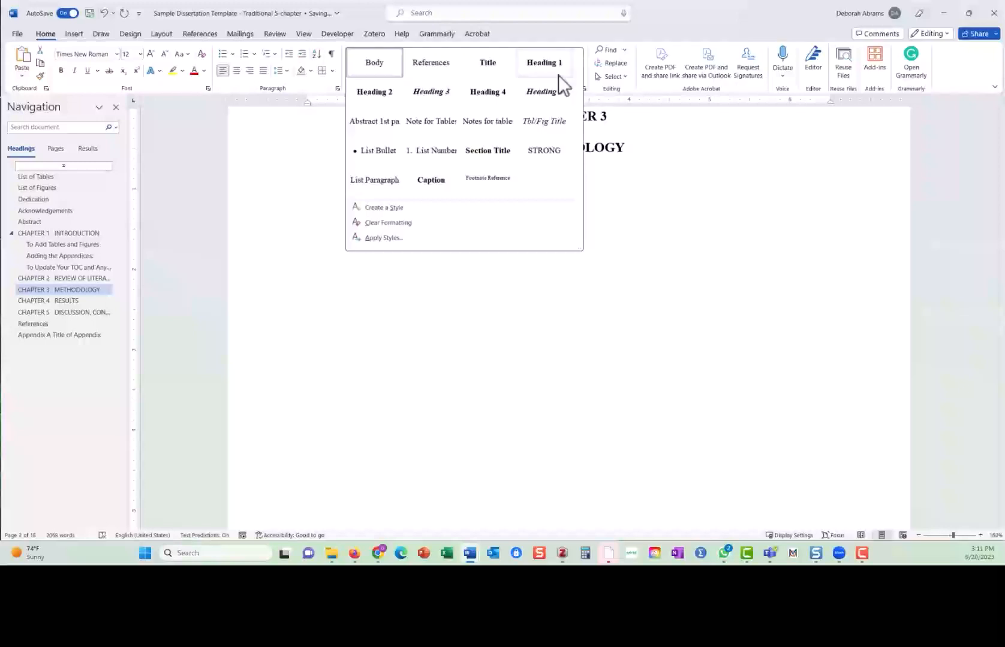
{"action": "left_click", "coordinate": [365, 93]}
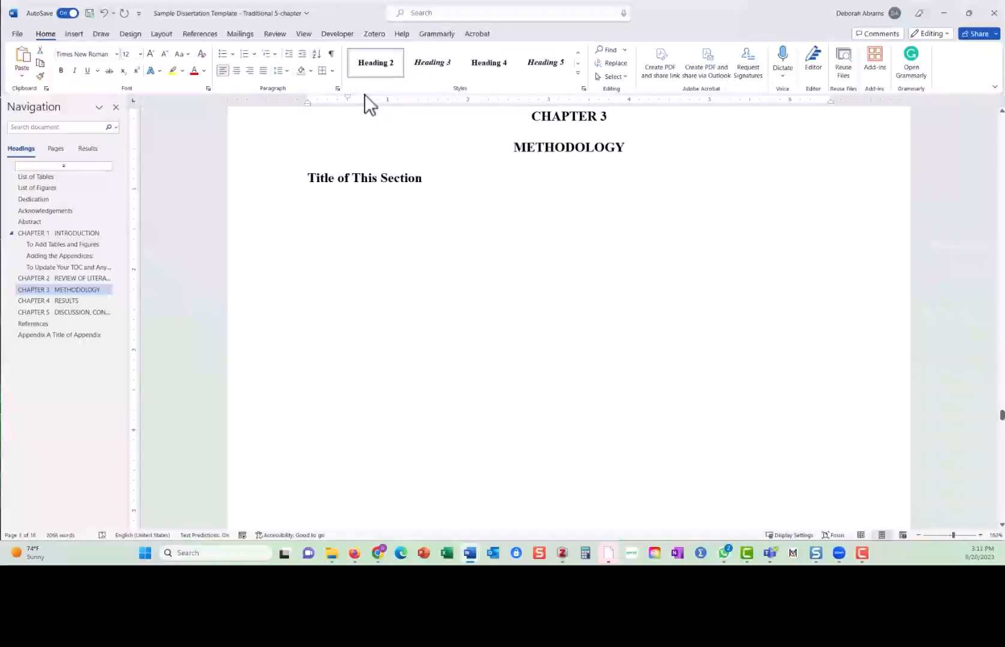
{"action": "triple_click", "coordinate": [346, 197]}
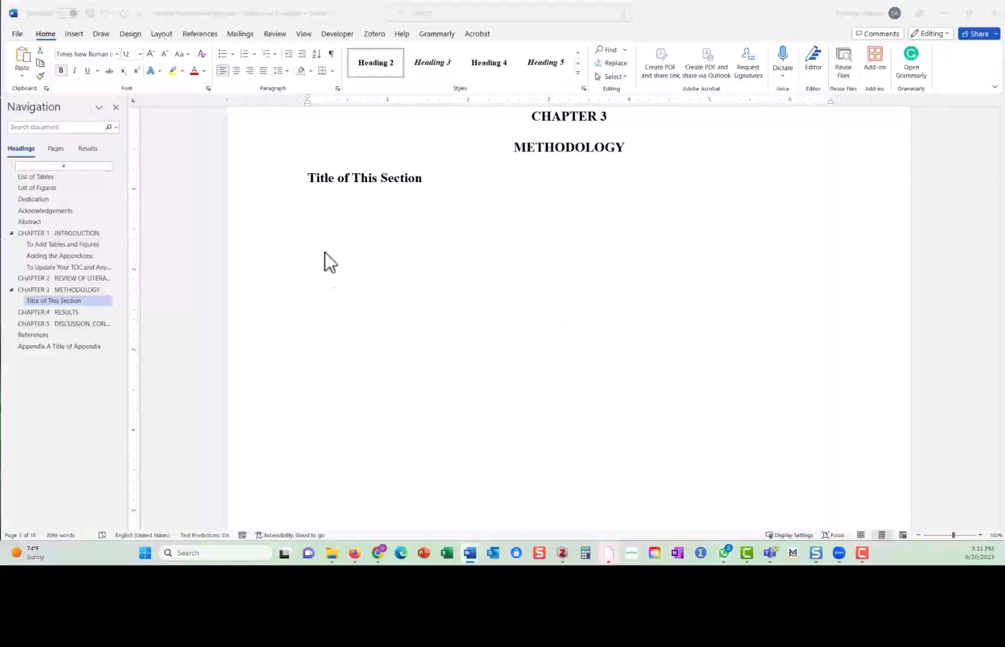
Start a new paragraph beneath "Title of This Section" in Chapter 3 and apply the Body style to it.
{"action": "triple_click", "coordinate": [426, 180]}
{"action": "left_click", "coordinate": [422, 181]}
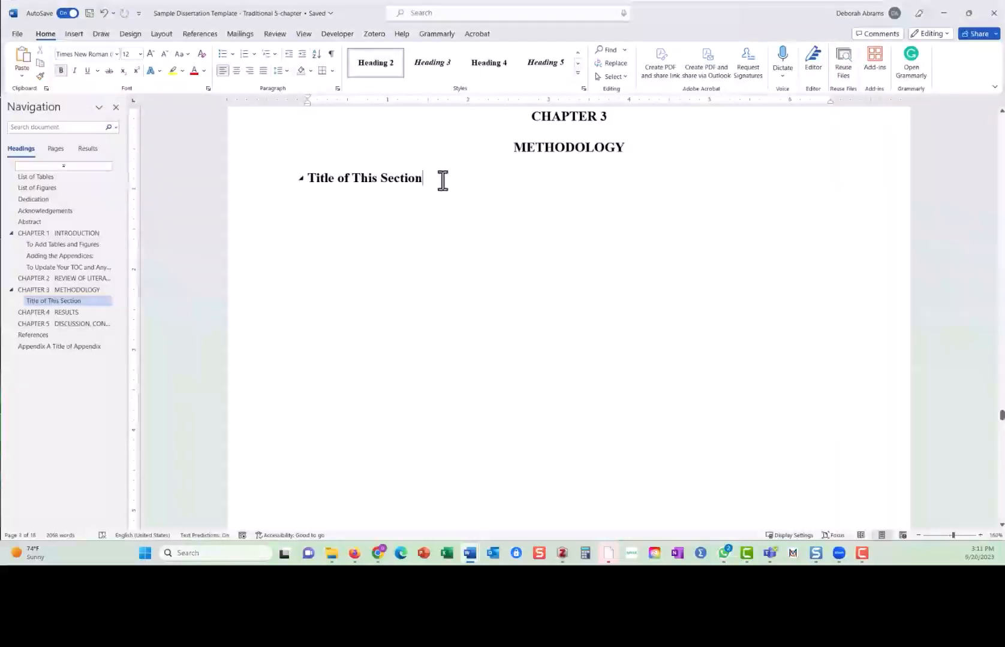
{"action": "key", "text": "Return"}
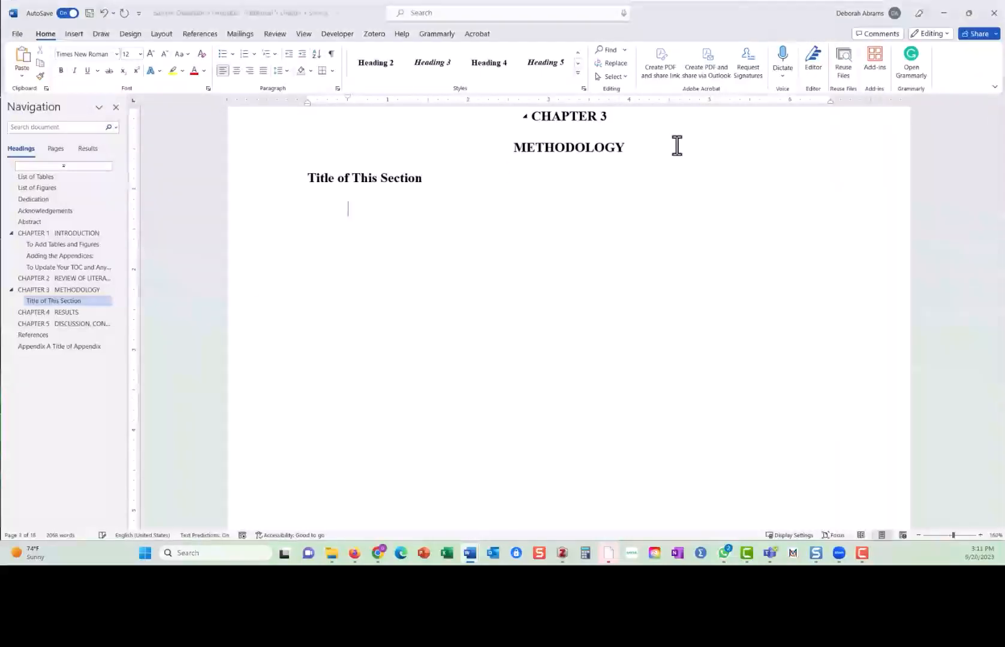
{"action": "left_click", "coordinate": [577, 73]}
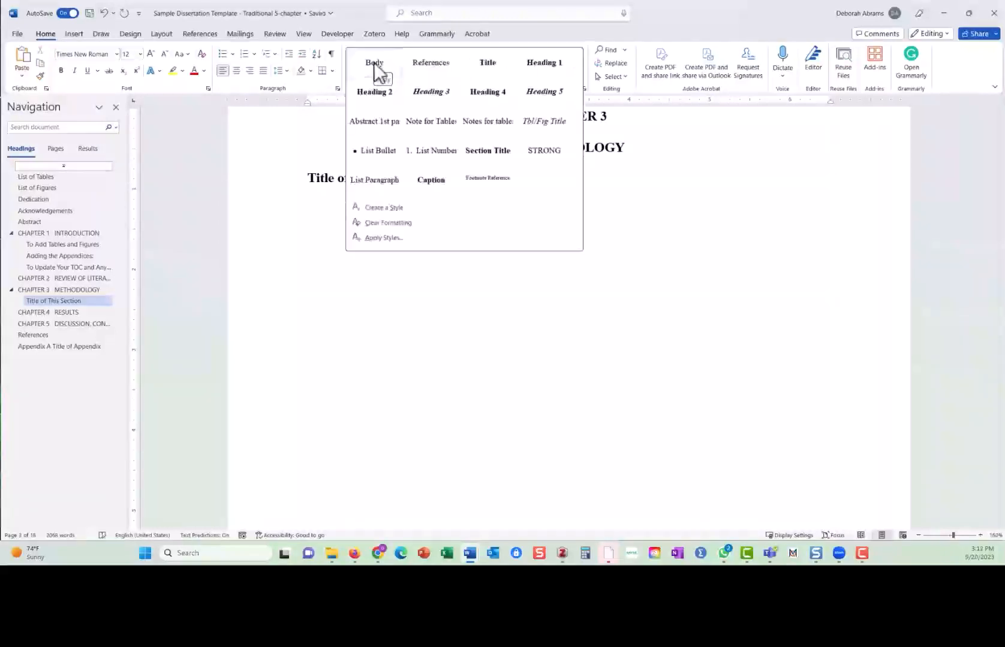
{"action": "left_click", "coordinate": [362, 64]}
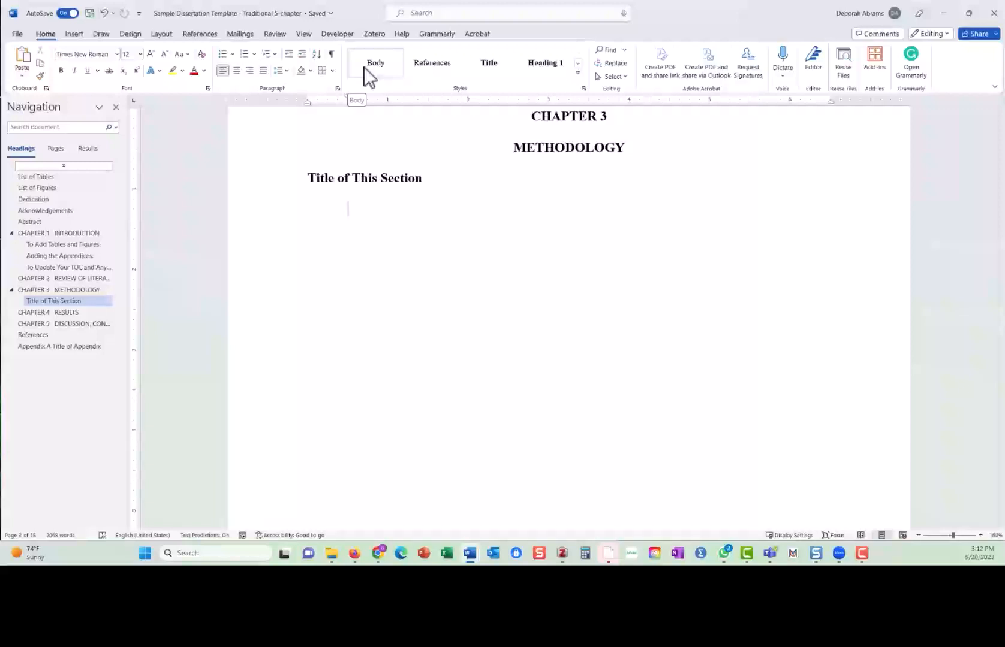
{"action": "left_click", "coordinate": [363, 60]}
Generate sample body text with =rand() under the section title and delete its last three paragraphs.
{"action": "type", "text": "="}
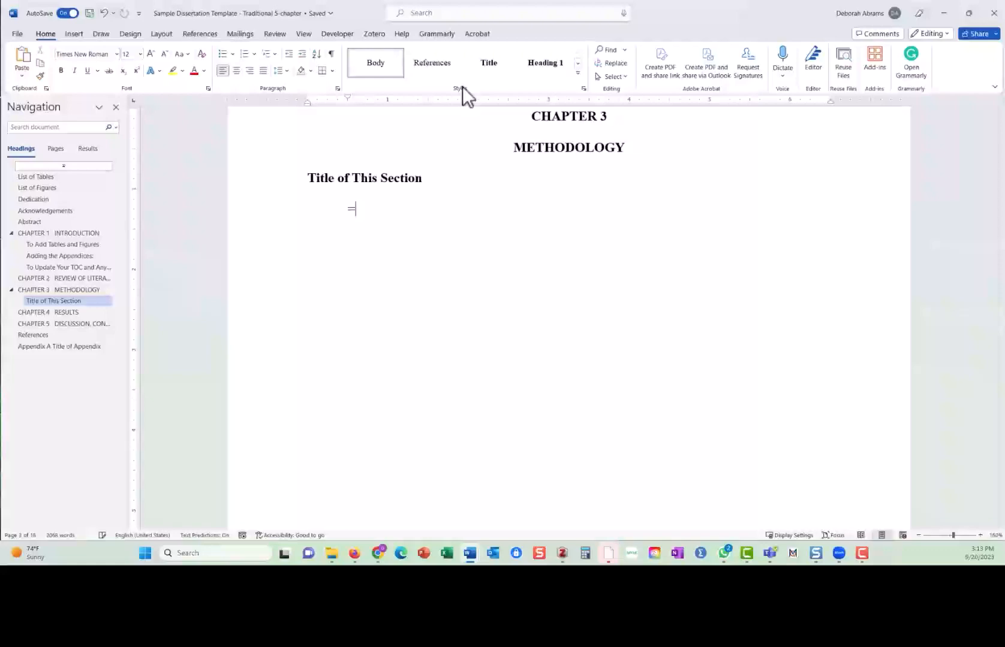
{"action": "type", "text": "rand()"}
{"action": "key", "text": "Return"}
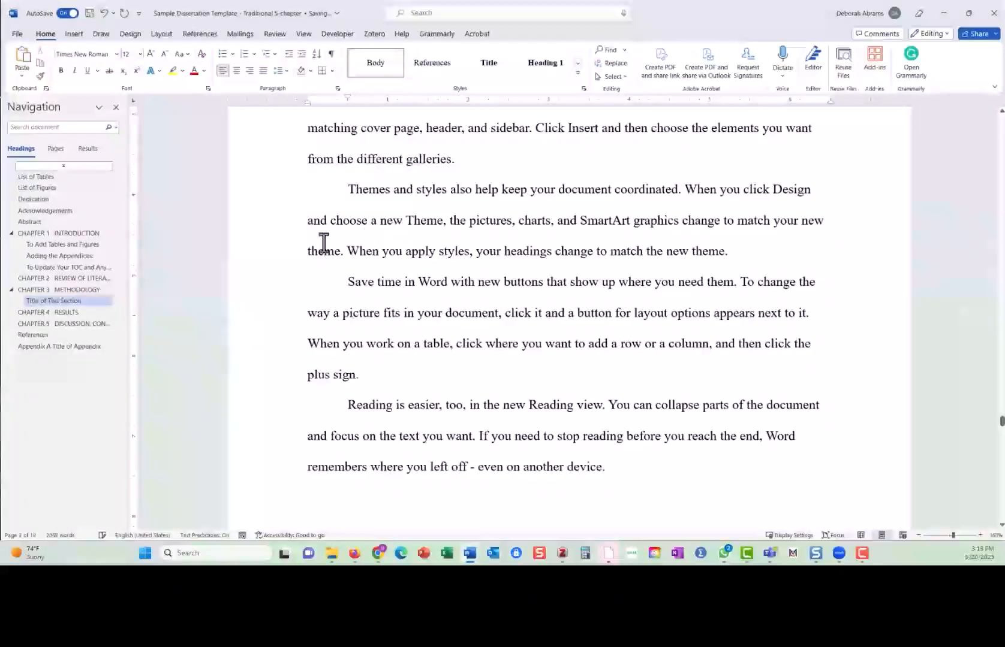
{"action": "left_click_drag", "start_coordinate": [343, 189], "coordinate": [630, 466]}
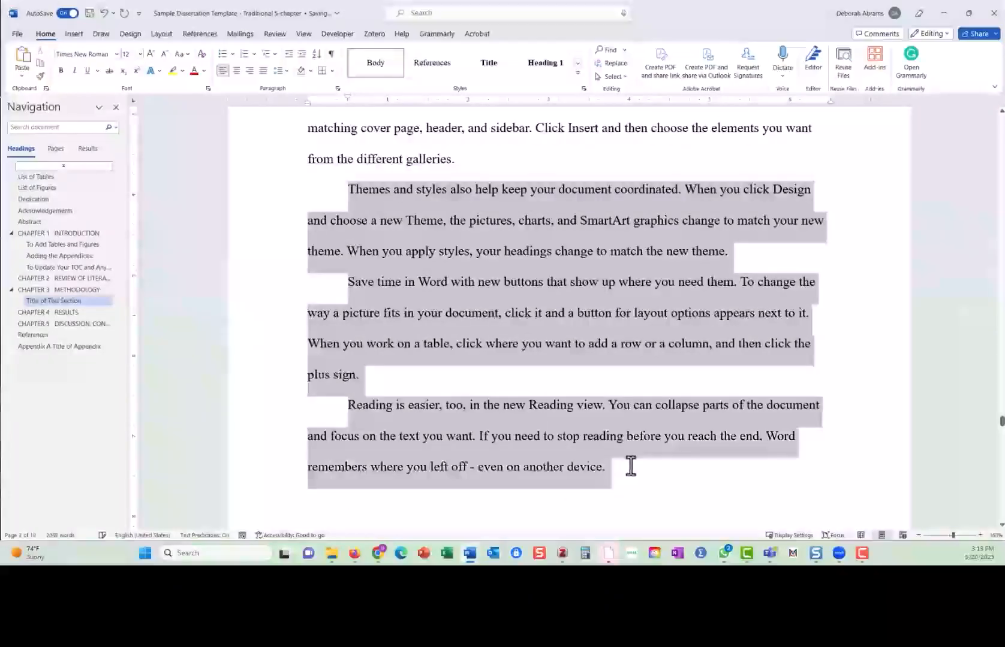
{"action": "key", "text": "Delete"}
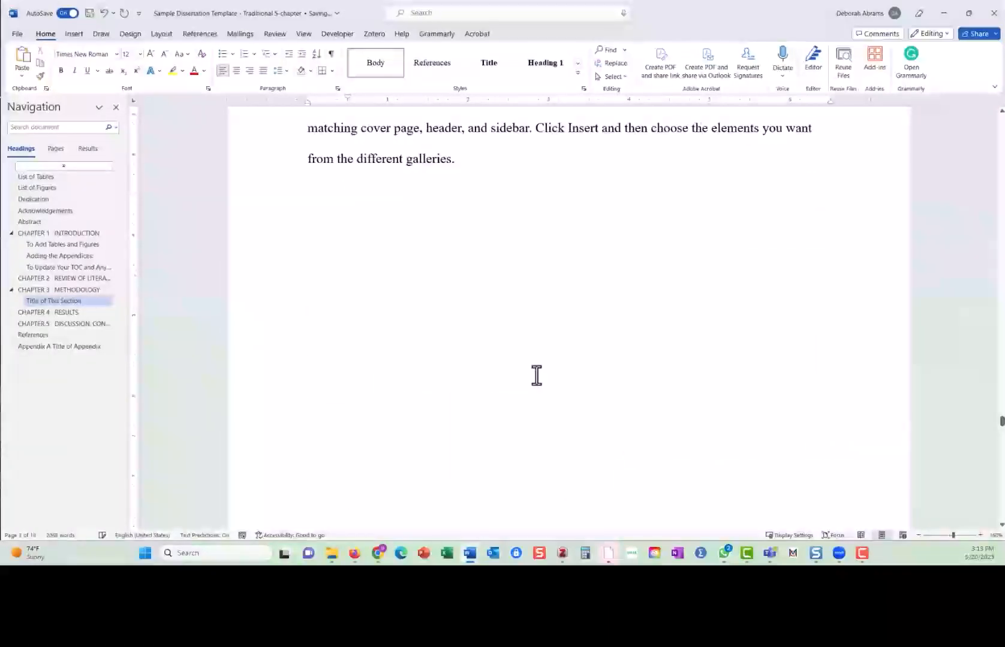
Add the line "Heading Three" below the remaining sample paragraphs in Chapter 3.
{"action": "scroll", "coordinate": [537, 376], "scroll_direction": "up", "scroll_amount": 5}
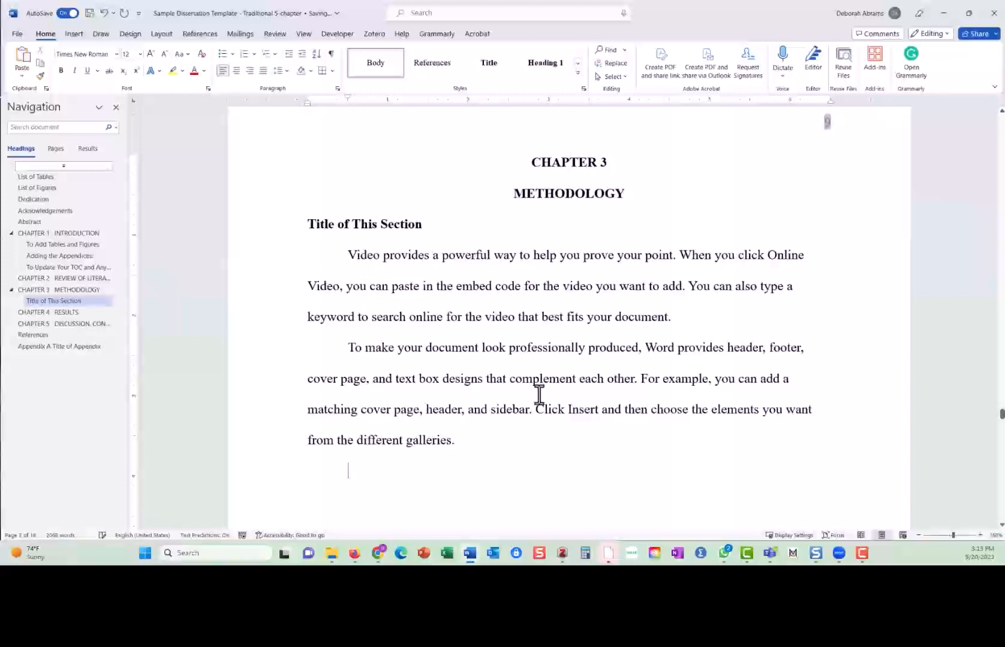
{"action": "type", "text": "Heading"}
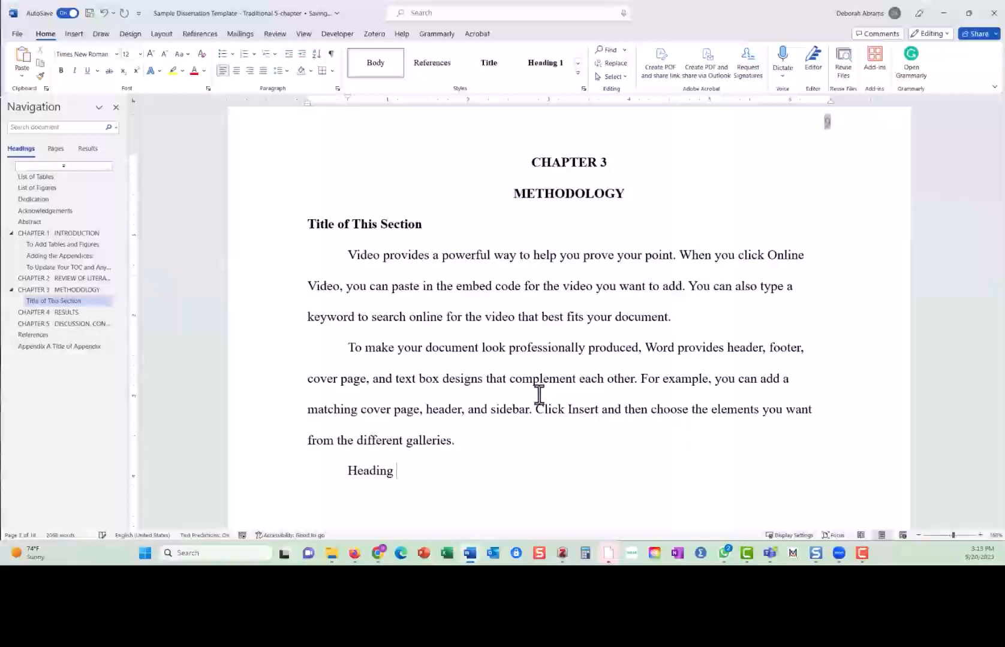
{"action": "type", "text": " Three"}
{"action": "key", "text": "Return"}
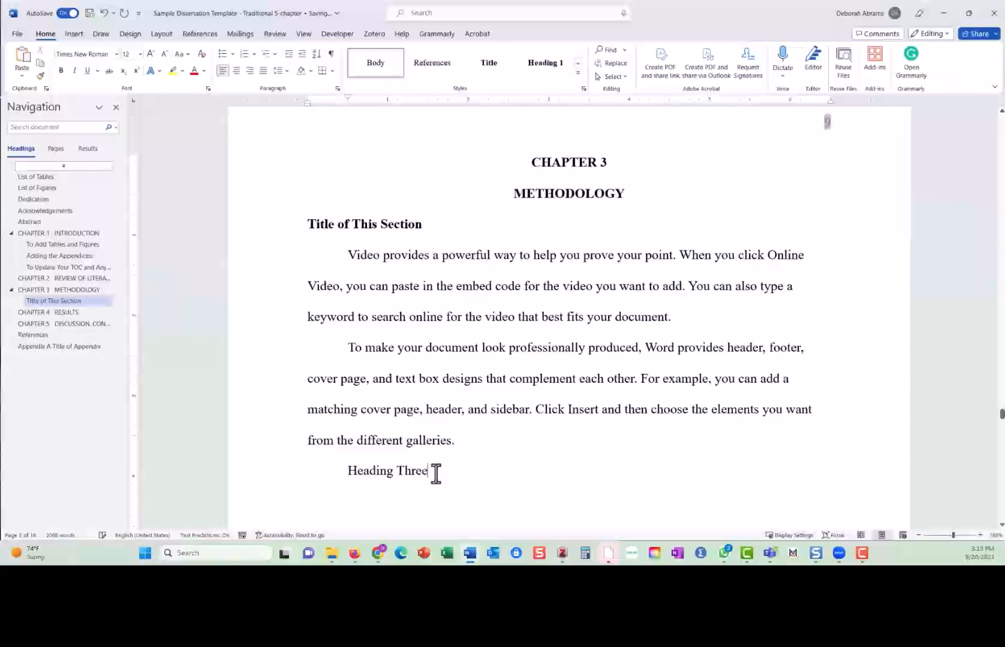
Apply the Heading 2 style to the line "Heading Three".
{"action": "triple_click", "coordinate": [351, 473]}
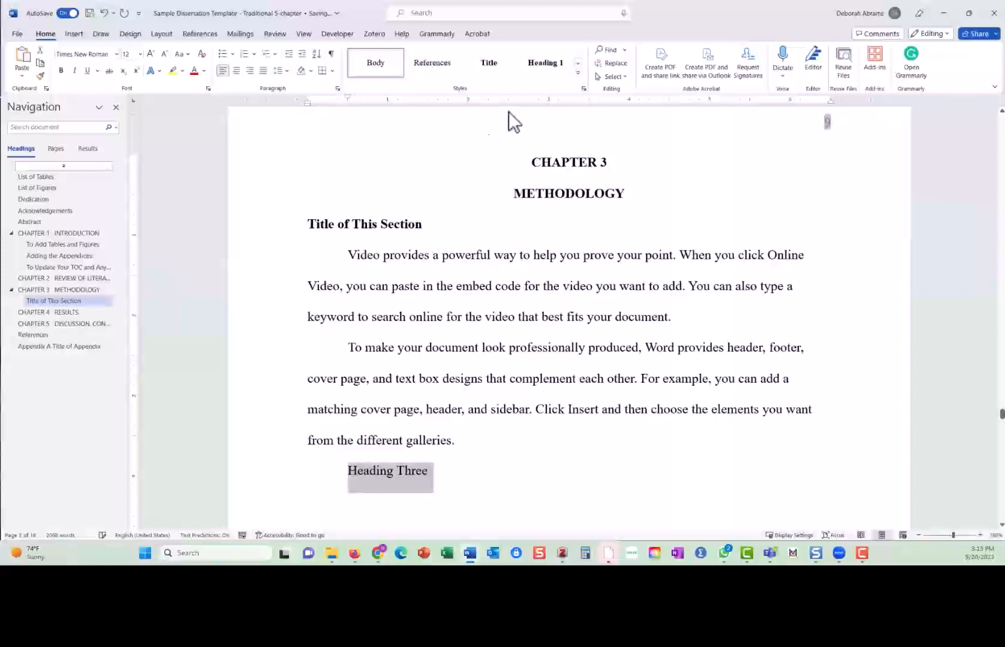
{"action": "left_click", "coordinate": [579, 71]}
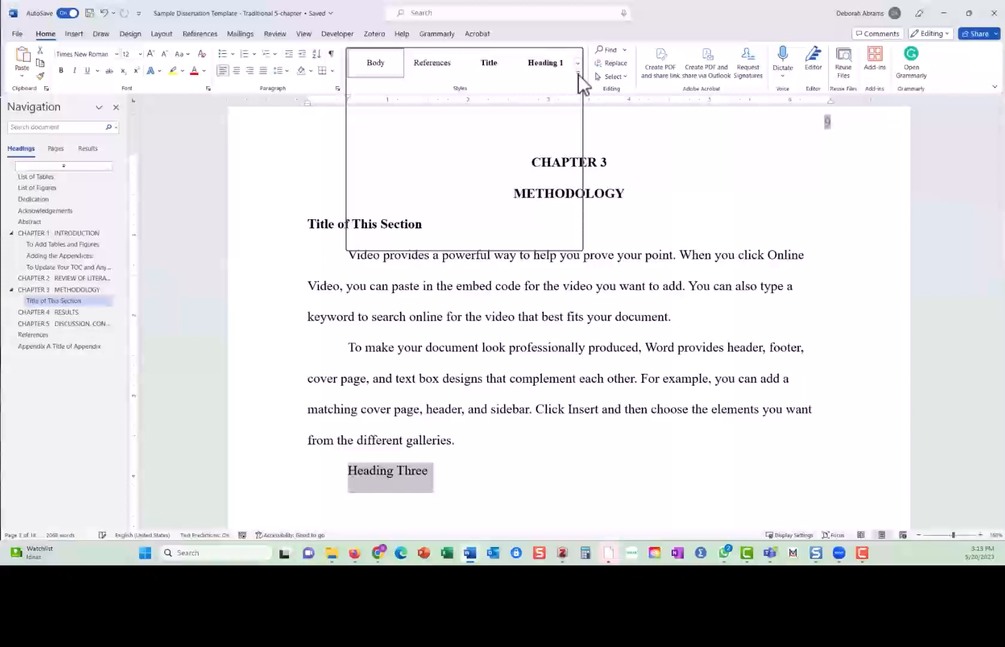
{"action": "left_click", "coordinate": [578, 74]}
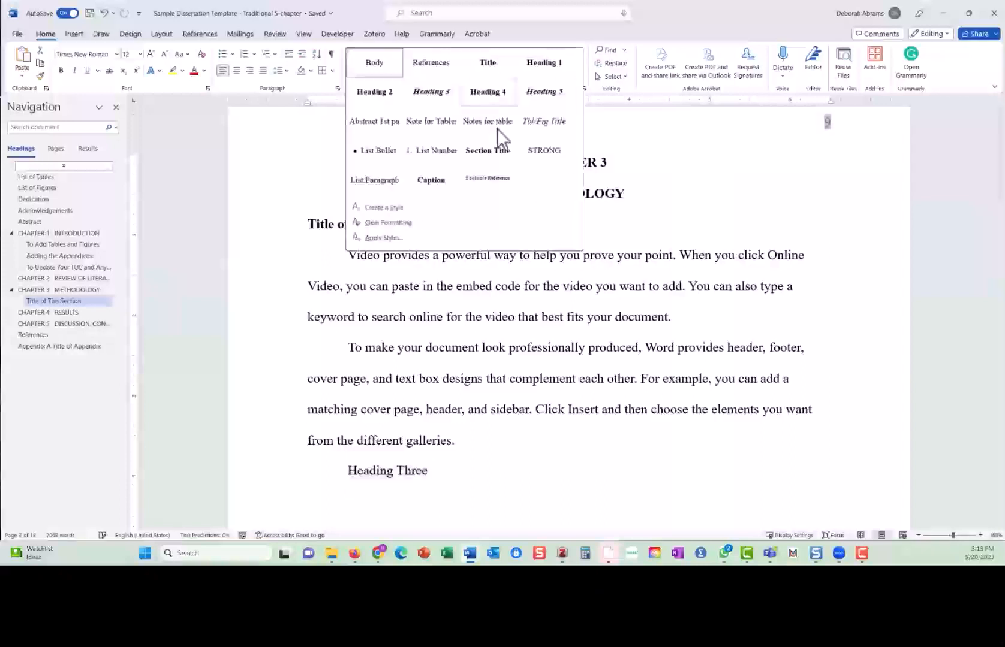
{"action": "left_click", "coordinate": [373, 67]}
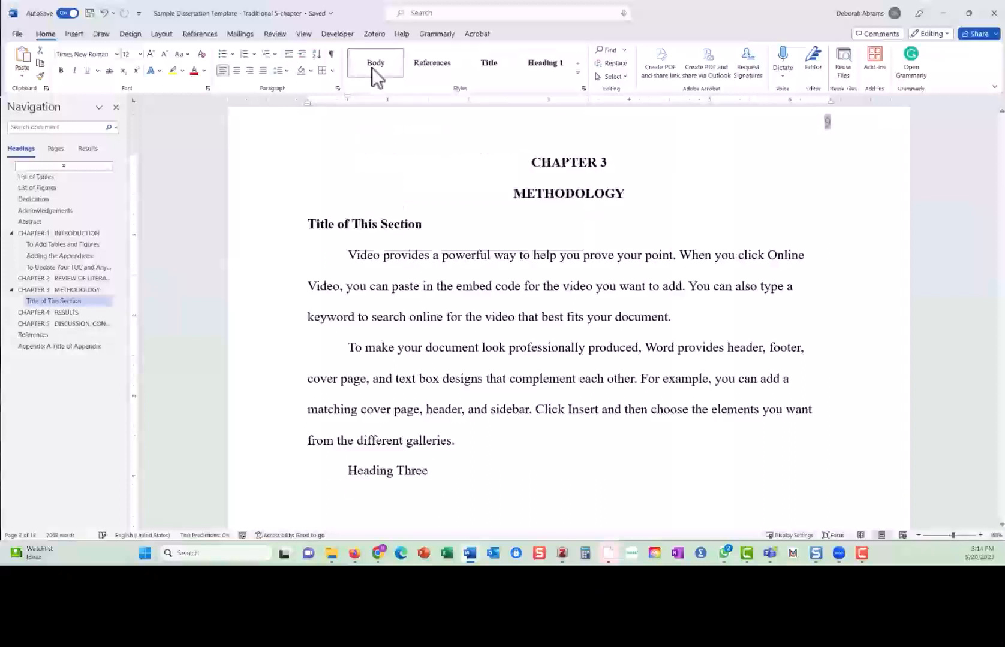
{"action": "left_click", "coordinate": [577, 73]}
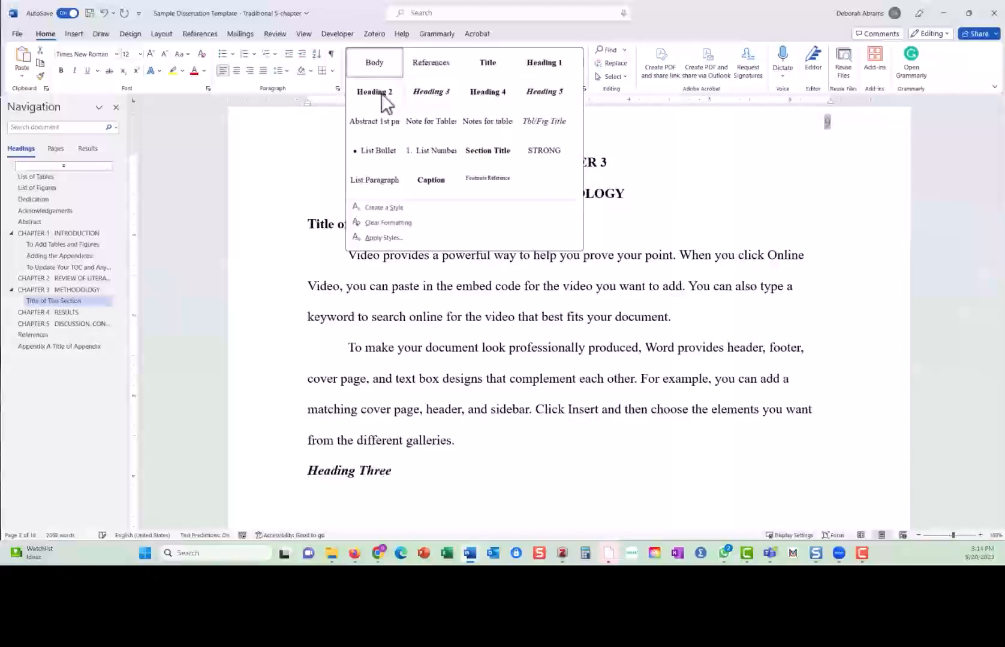
{"action": "left_click", "coordinate": [380, 94]}
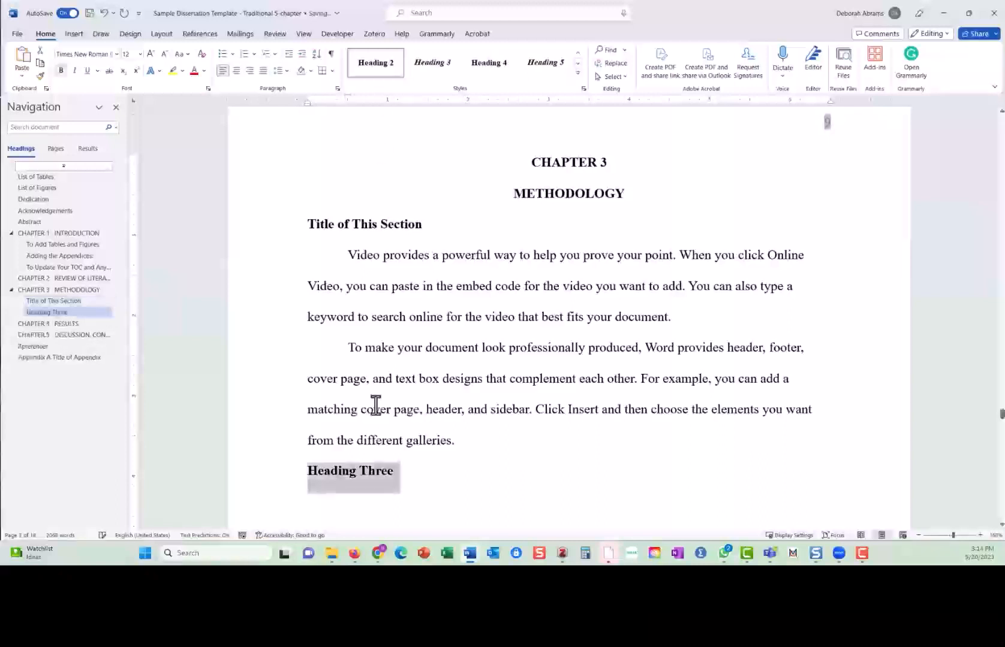
Apply the Heading 3 style to the line "Heading Three".
{"action": "left_click", "coordinate": [421, 504]}
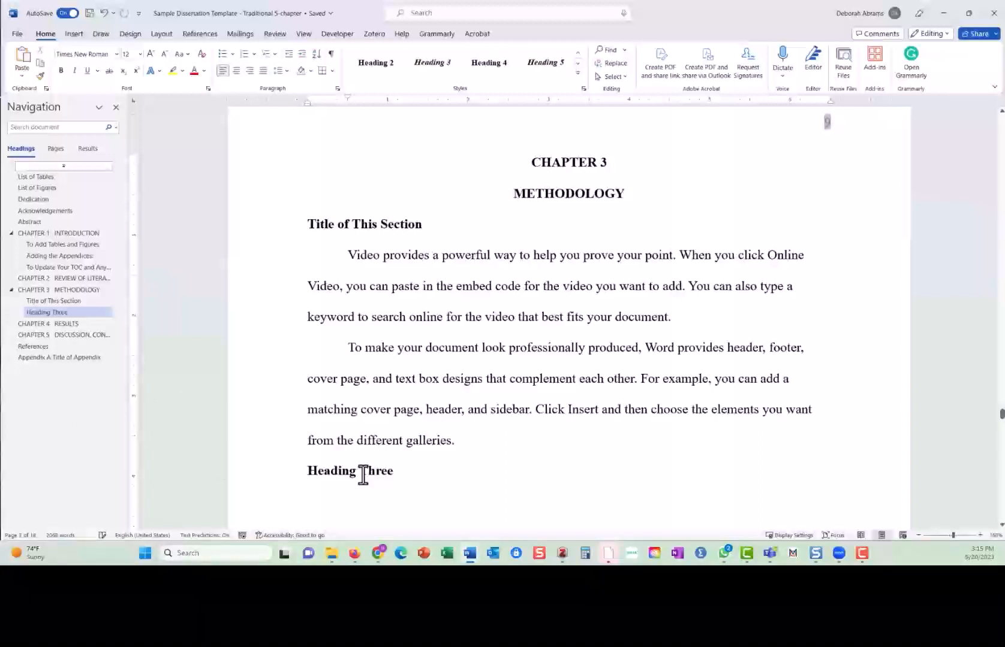
{"action": "triple_click", "coordinate": [383, 471]}
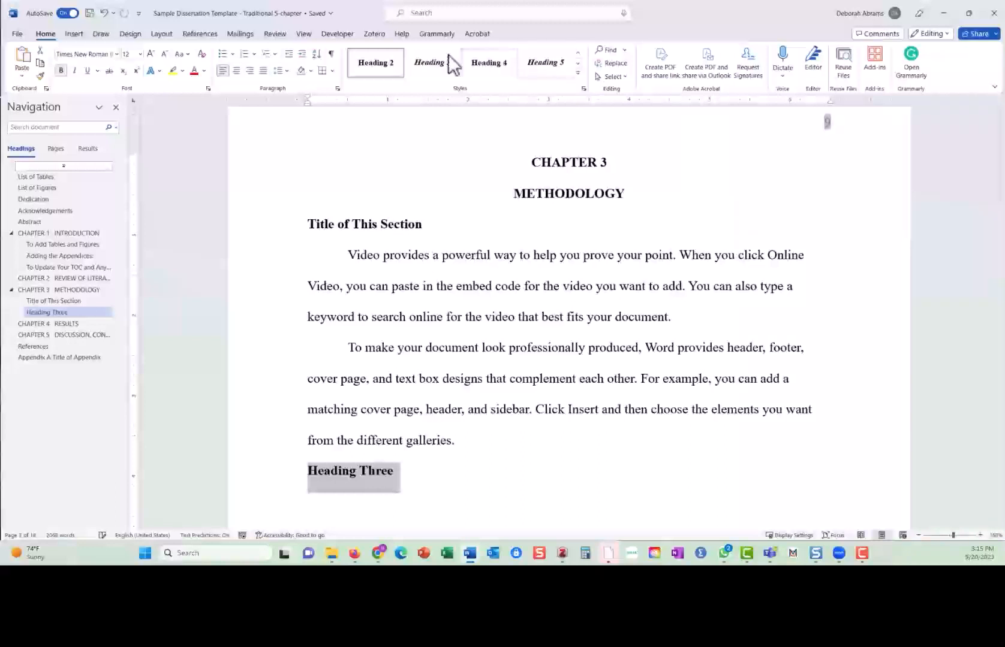
{"action": "left_click", "coordinate": [418, 64]}
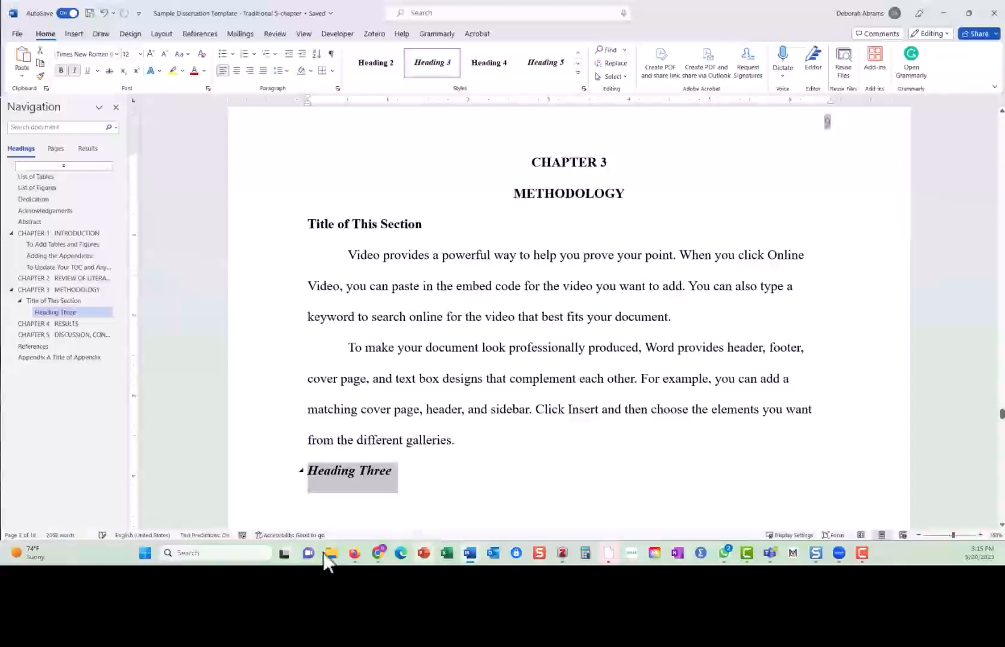
Apply the Heading 4 style to the line "Heading Three" and change its text to "Heading Four." with a closing period.
{"action": "left_click", "coordinate": [490, 64]}
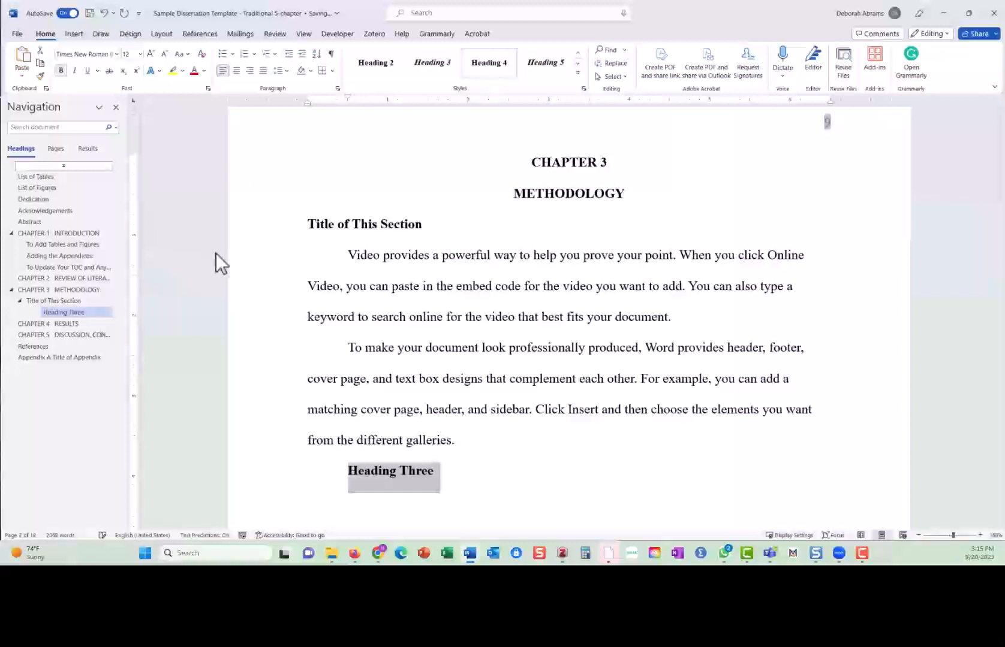
{"action": "left_click", "coordinate": [434, 473]}
{"action": "double_click", "coordinate": [429, 473]}
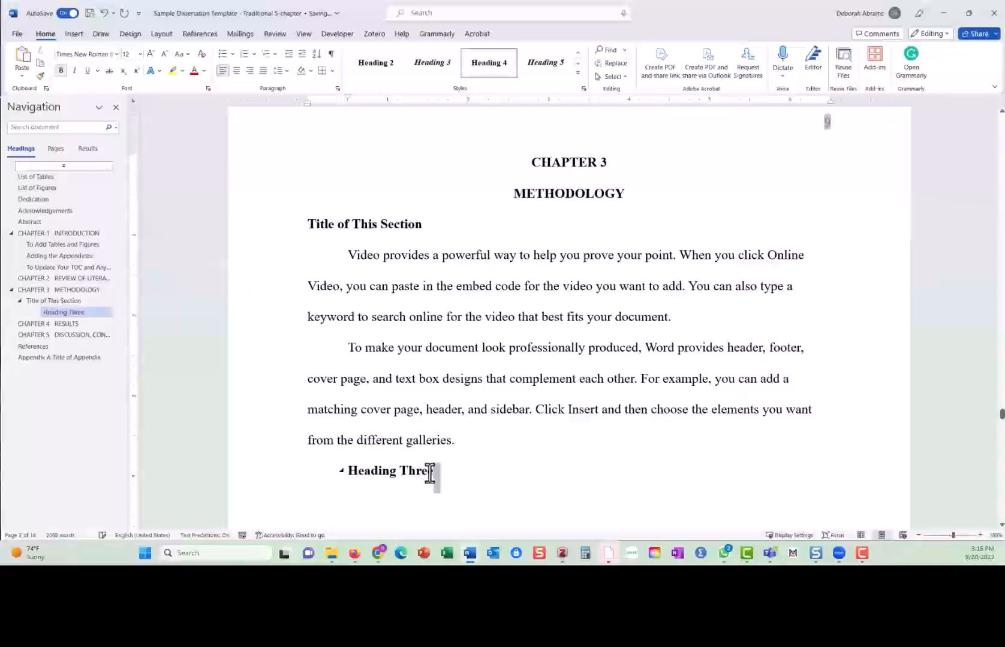
{"action": "double_click", "coordinate": [415, 474]}
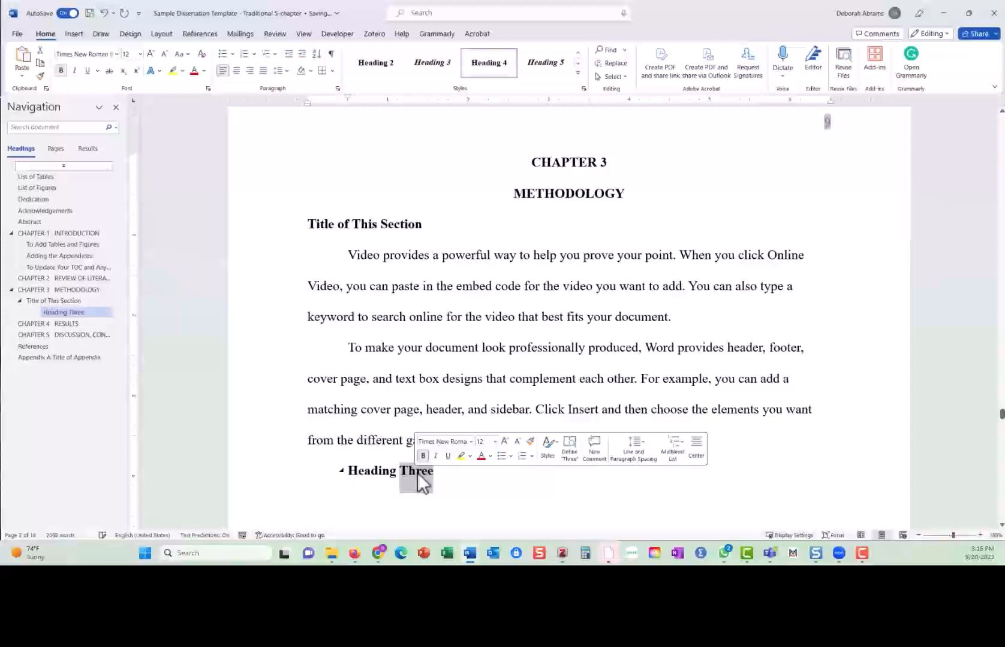
{"action": "type", "text": "Four"}
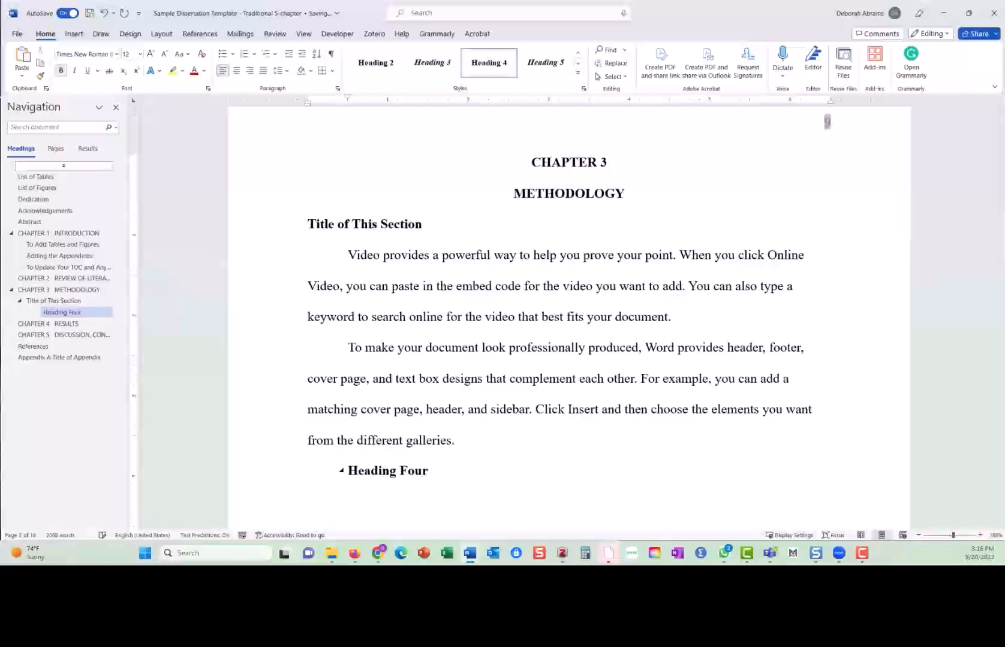
{"action": "type", "text": "."}
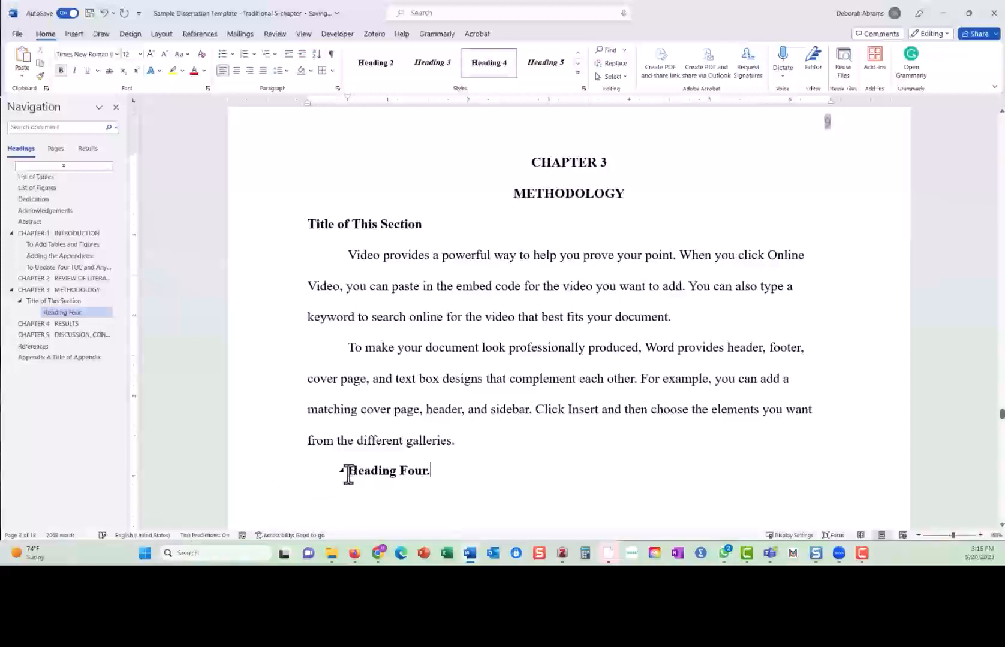
Apply the Heading 5 style to the line "Heading Four." and change its text to "Heading Five.".
{"action": "left_click_drag", "start_coordinate": [364, 476], "coordinate": [430, 472]}
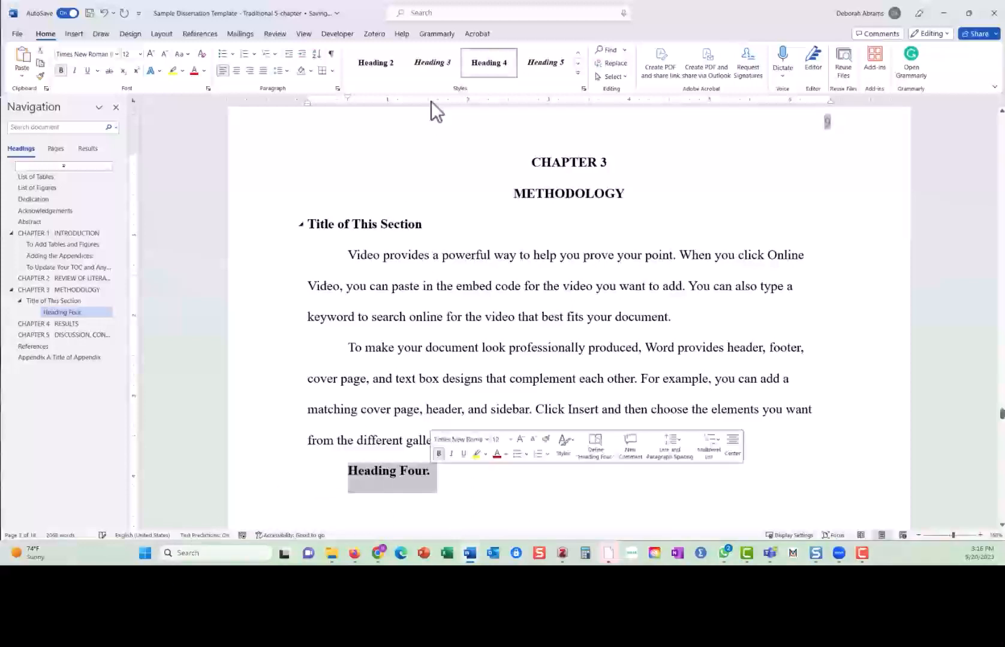
{"action": "left_click", "coordinate": [550, 59]}
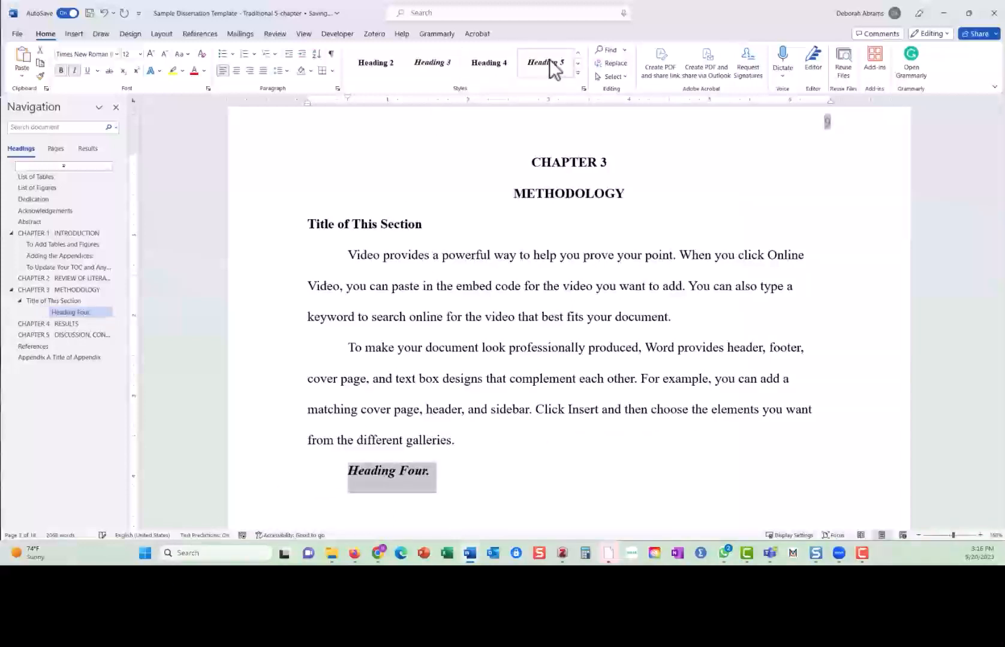
{"action": "double_click", "coordinate": [414, 467]}
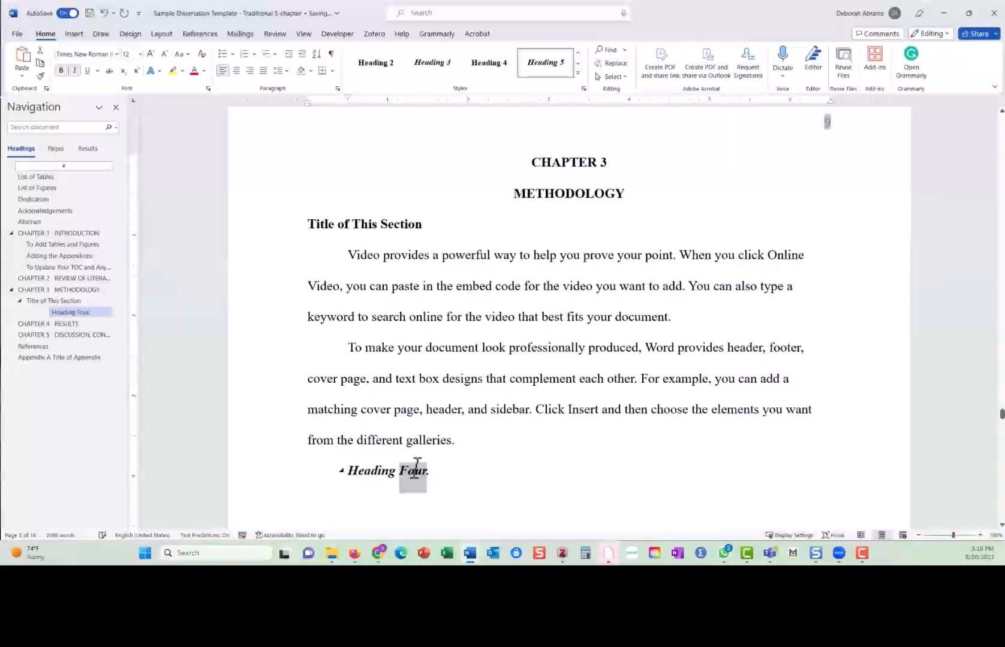
{"action": "type", "text": "Five"}
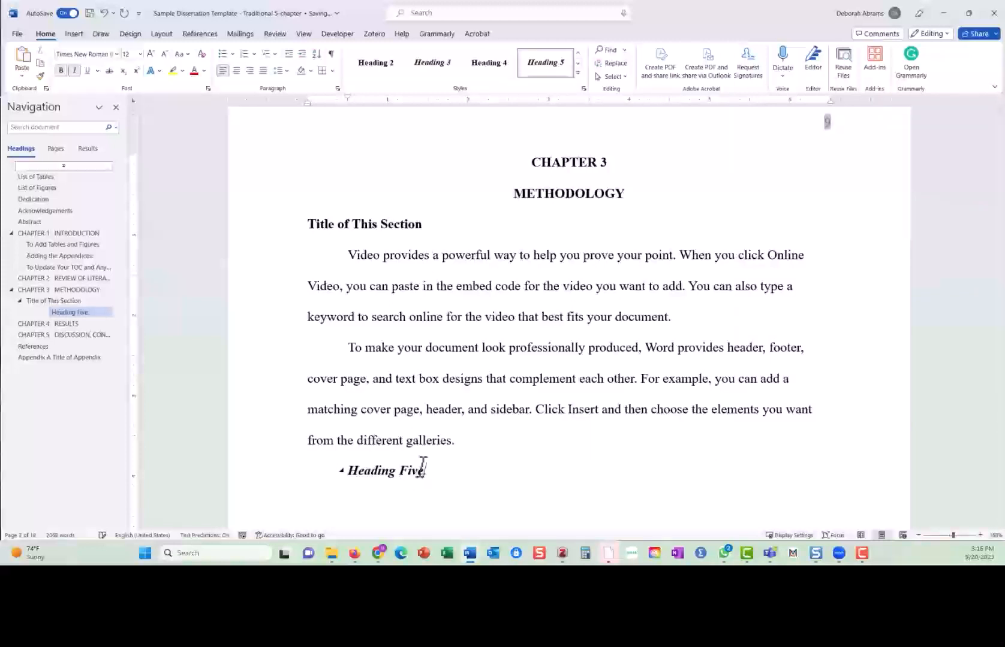
{"action": "left_click", "coordinate": [495, 477]}
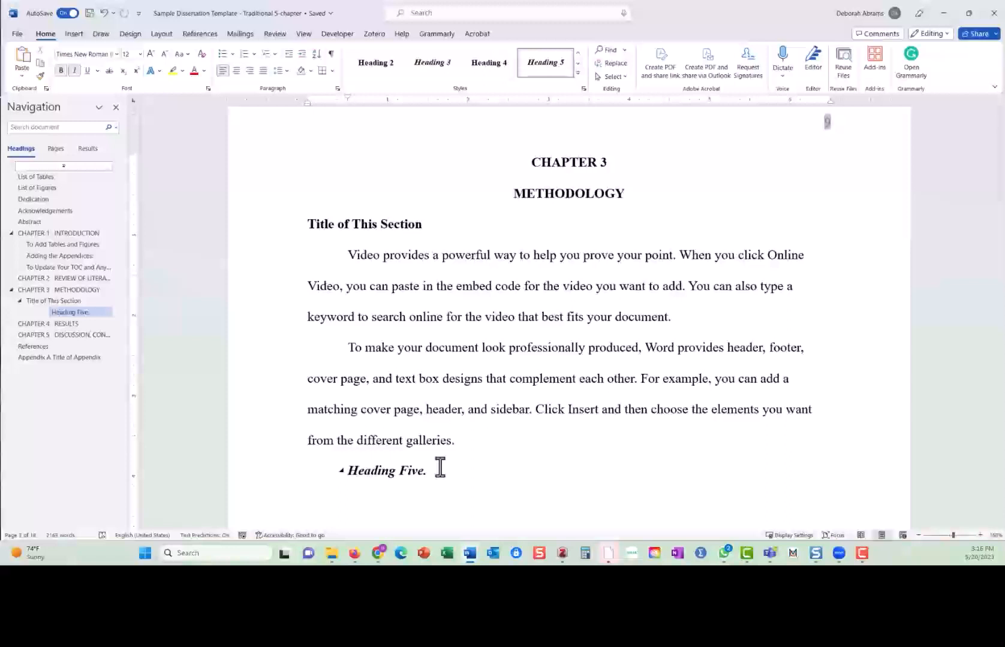
View the full list of template styles and go to the References section by its heading.
{"action": "left_click", "coordinate": [578, 74]}
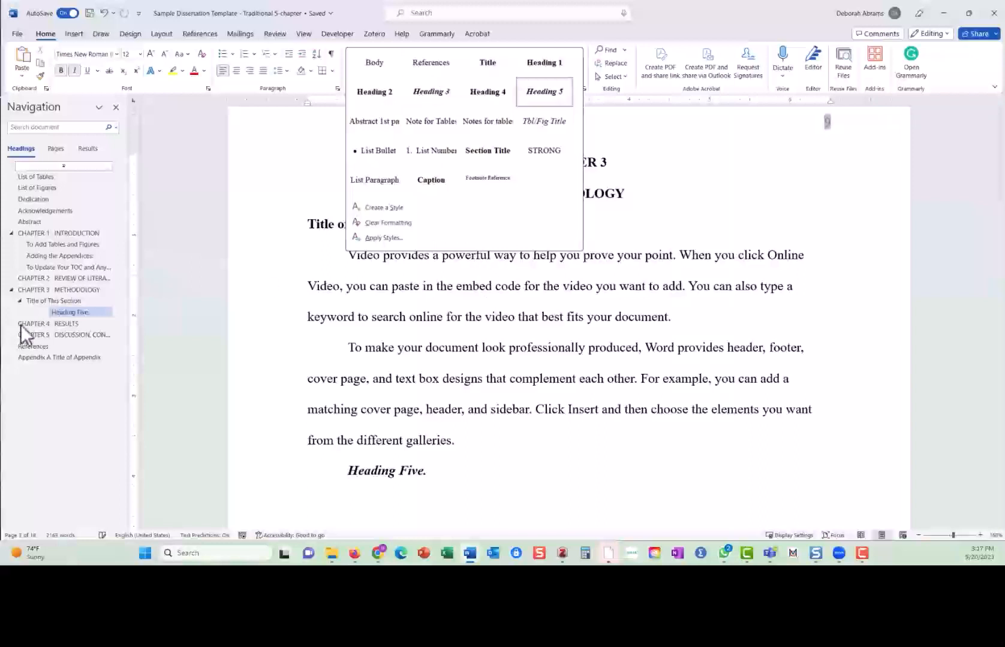
{"action": "left_click", "coordinate": [38, 346]}
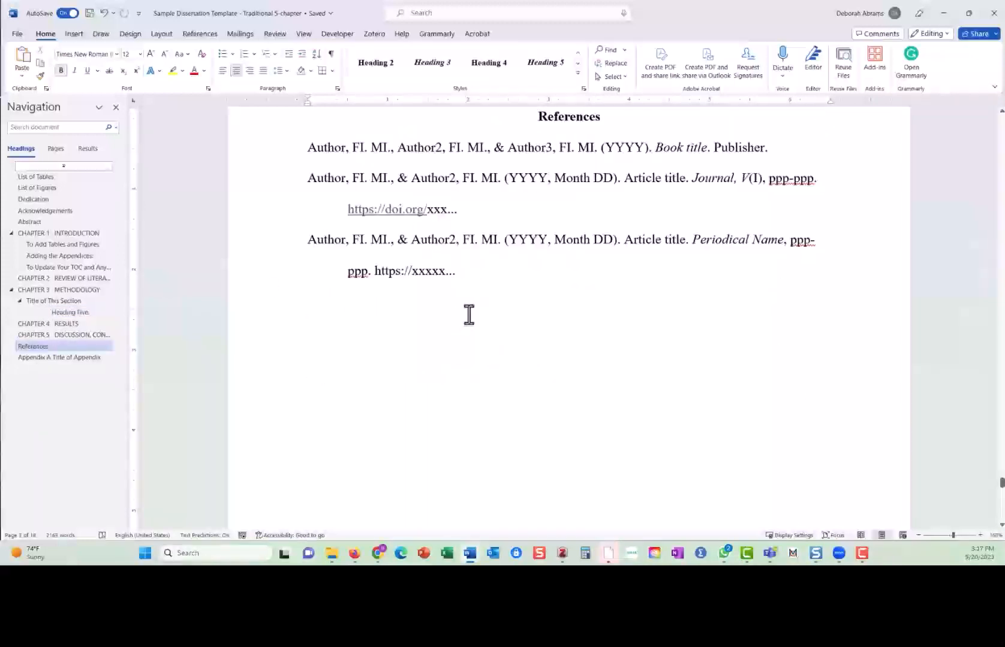
Switch to Zotero and copy the APA 7th edition bibliography entry for the first article, "Do students perceive faculty...", to the clipboard.
{"action": "key", "text": "alt+Tab"}
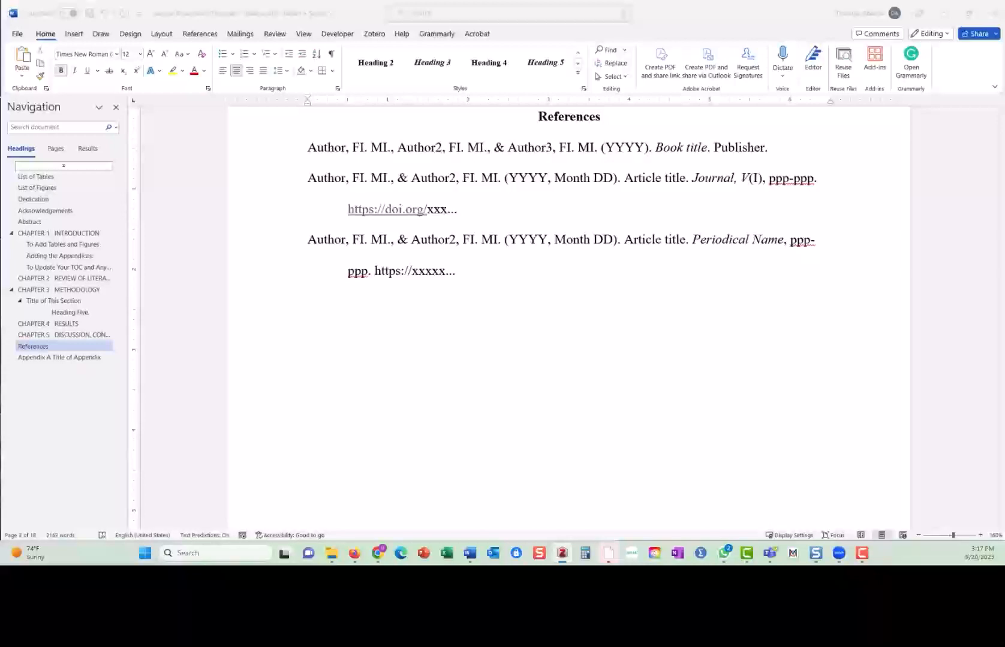
{"action": "left_click_drag", "start_coordinate": [1004, 193], "coordinate": [482, 122]}
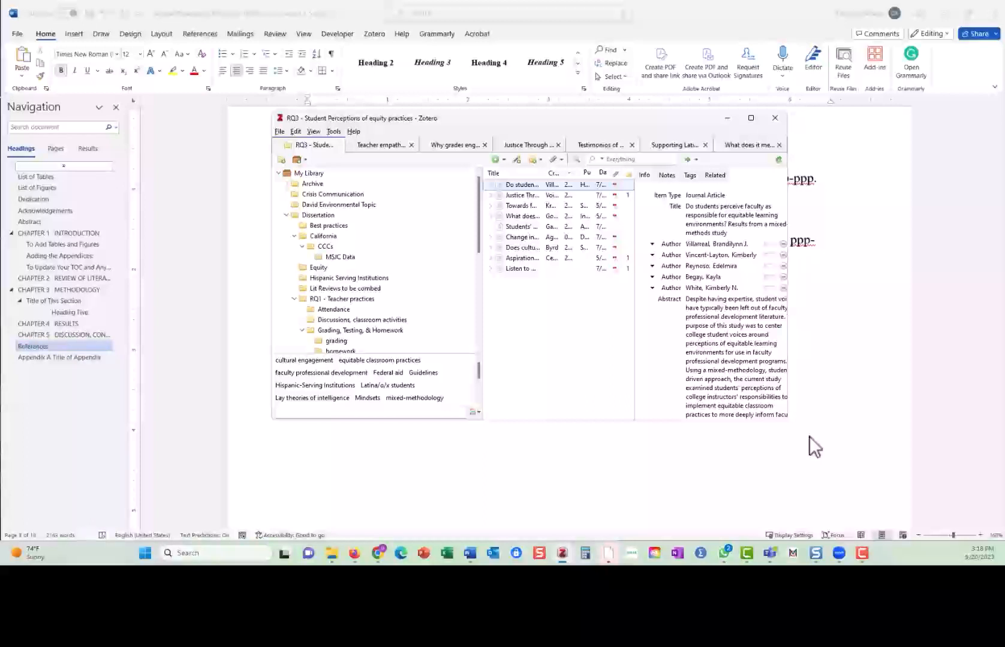
{"action": "right_click", "coordinate": [513, 185]}
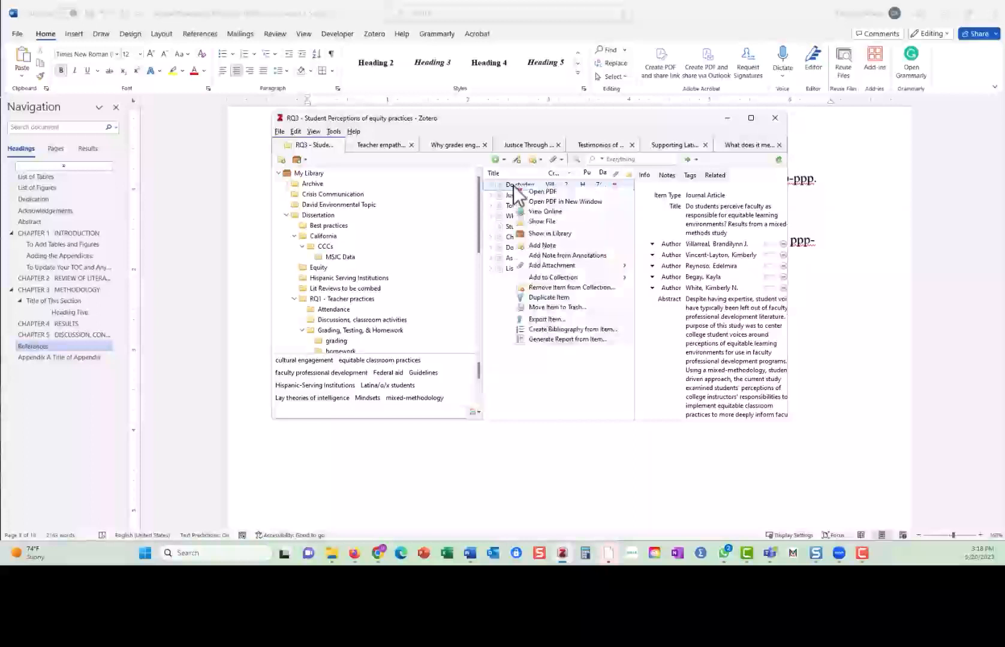
{"action": "left_click", "coordinate": [552, 329]}
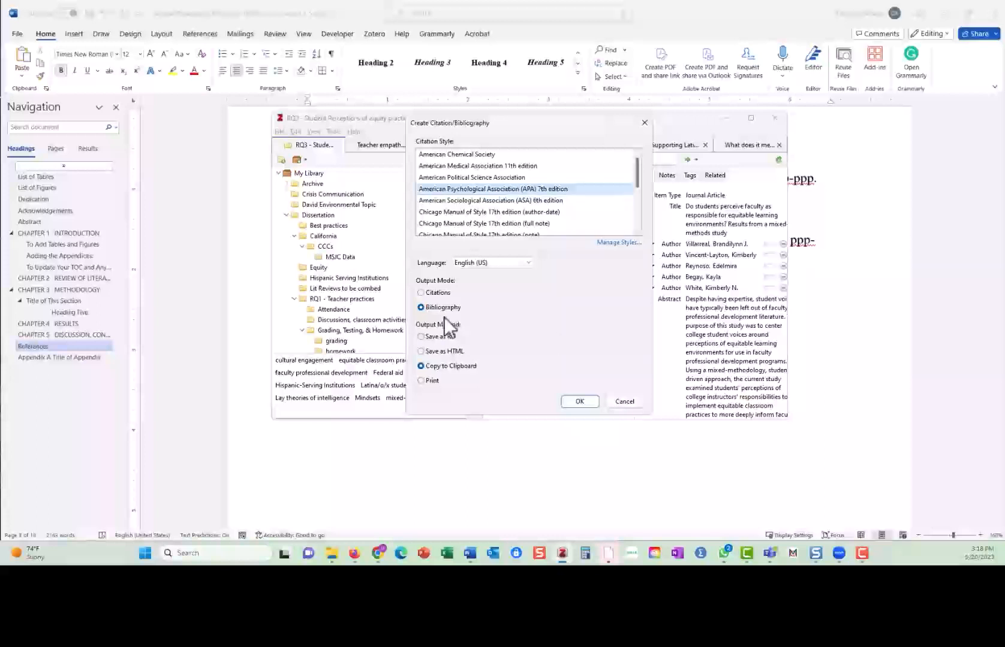
{"action": "left_click", "coordinate": [578, 401]}
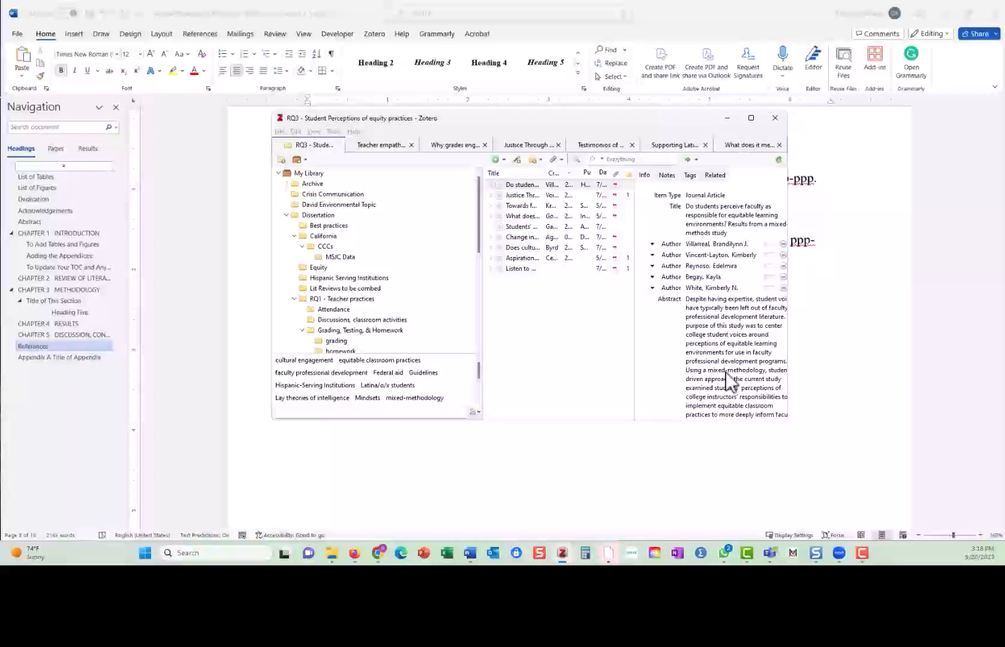
Return to the Word template and paste the copied bibliography entry on a new line below the last sample reference.
{"action": "left_click", "coordinate": [726, 118]}
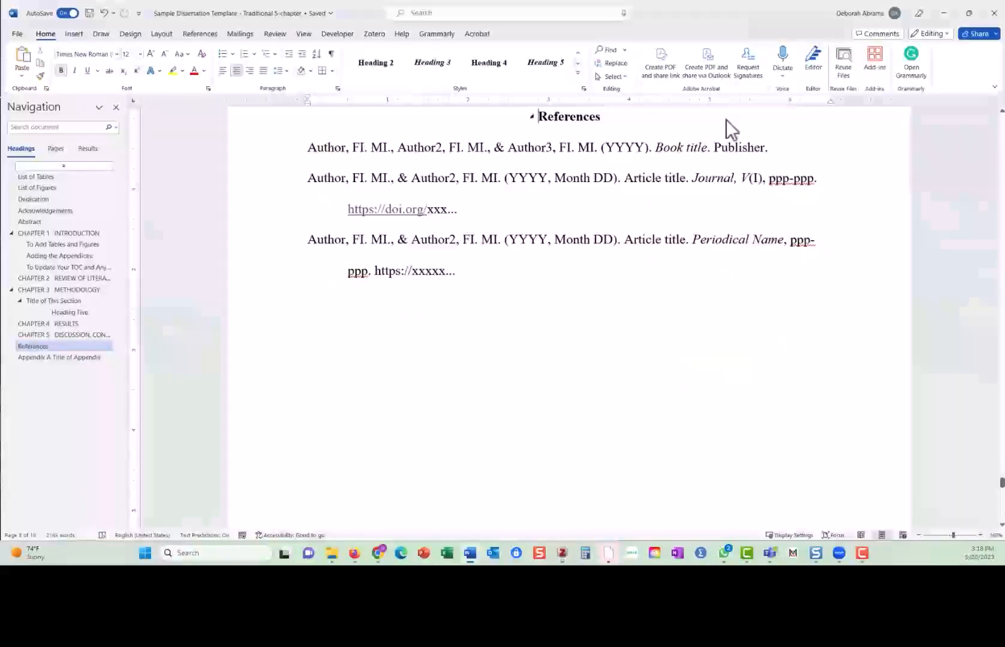
{"action": "left_click", "coordinate": [619, 288]}
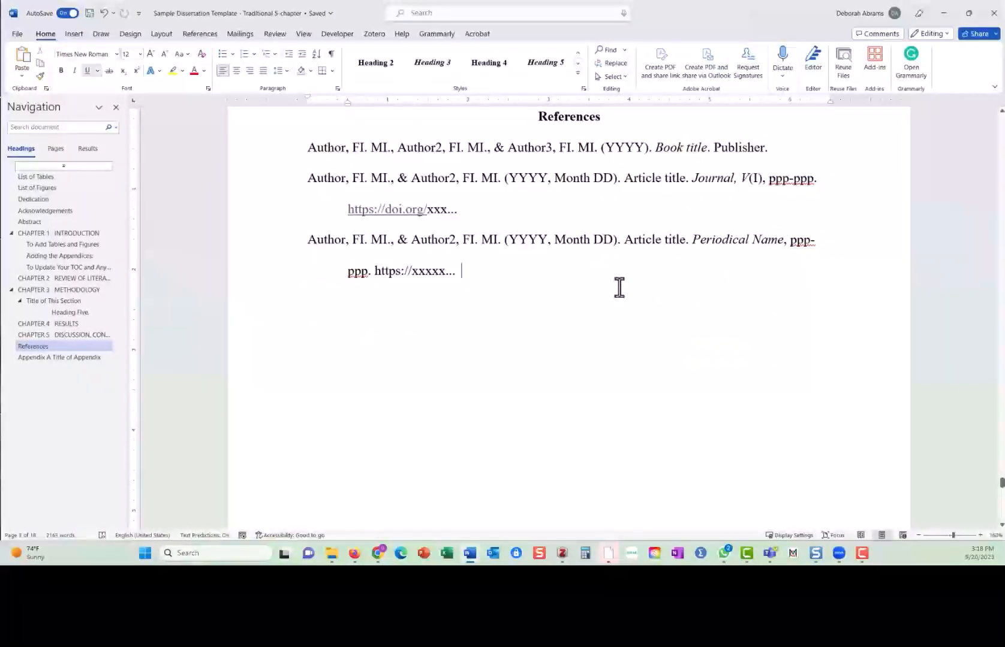
{"action": "key", "text": "Return"}
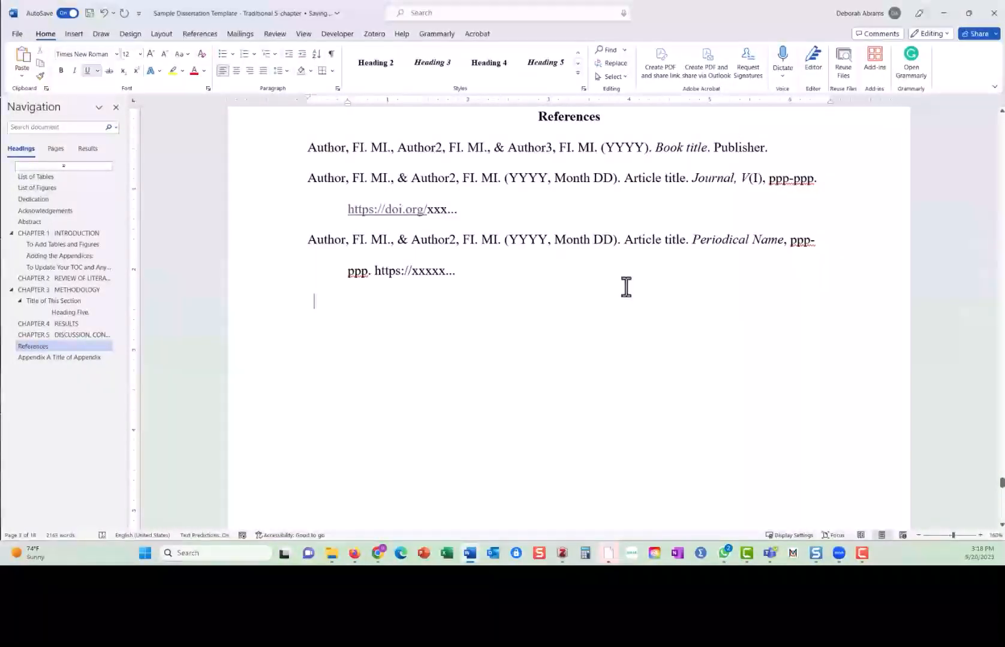
{"action": "type", "text": "Villarreal, B. J., Vincent-Layton, K., Reynoso, E., Begay, K., & White, K. N. (2023). Do students perceive faculty as responsible for equitable learning environments? Results from a mixed-methods study. Higher Education Research & Development, 42(4), 1000–1015. https://doi.org/10.1080/07294360.2022.2120856"}
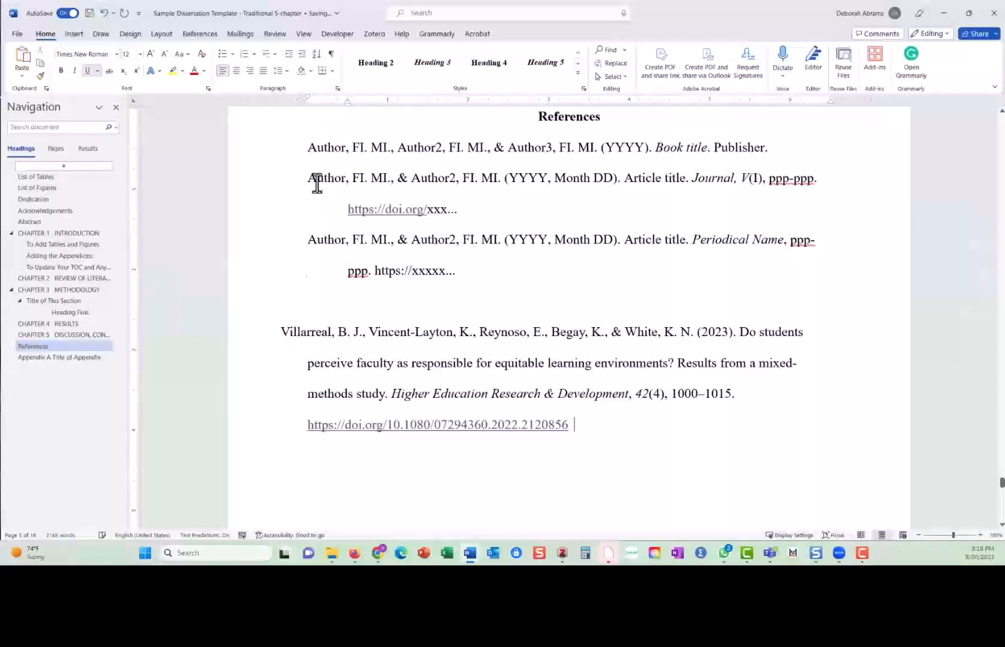
Try to fix the pasted entry's indentation by breaking it before "perceive" and applying the References style to the second part.
{"action": "left_click", "coordinate": [300, 333]}
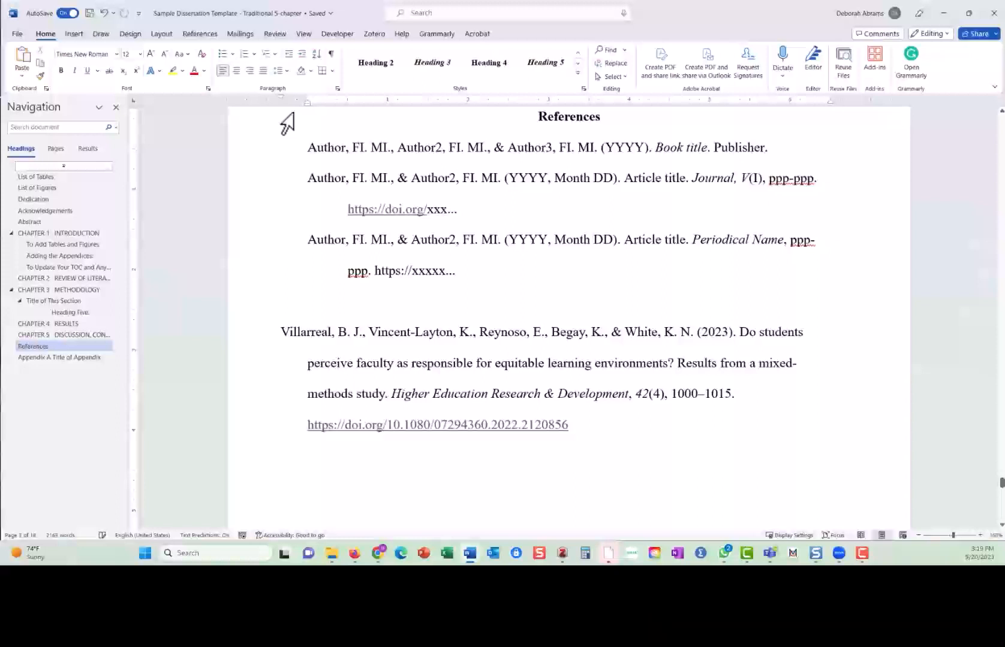
{"action": "left_click", "coordinate": [300, 332]}
{"action": "key", "text": "Return"}
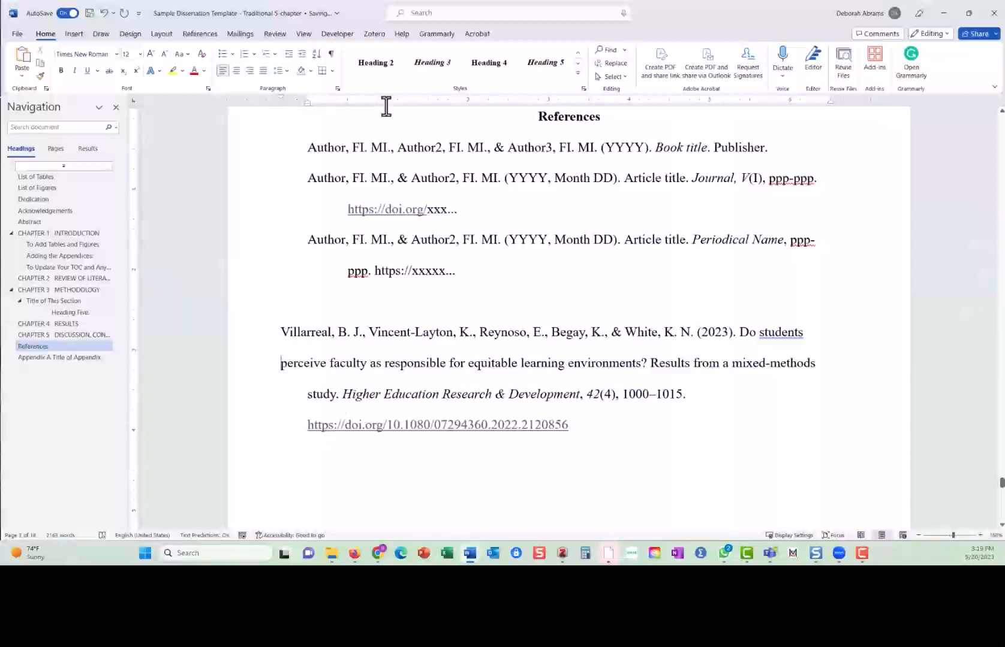
{"action": "key", "text": "BackSpace"}
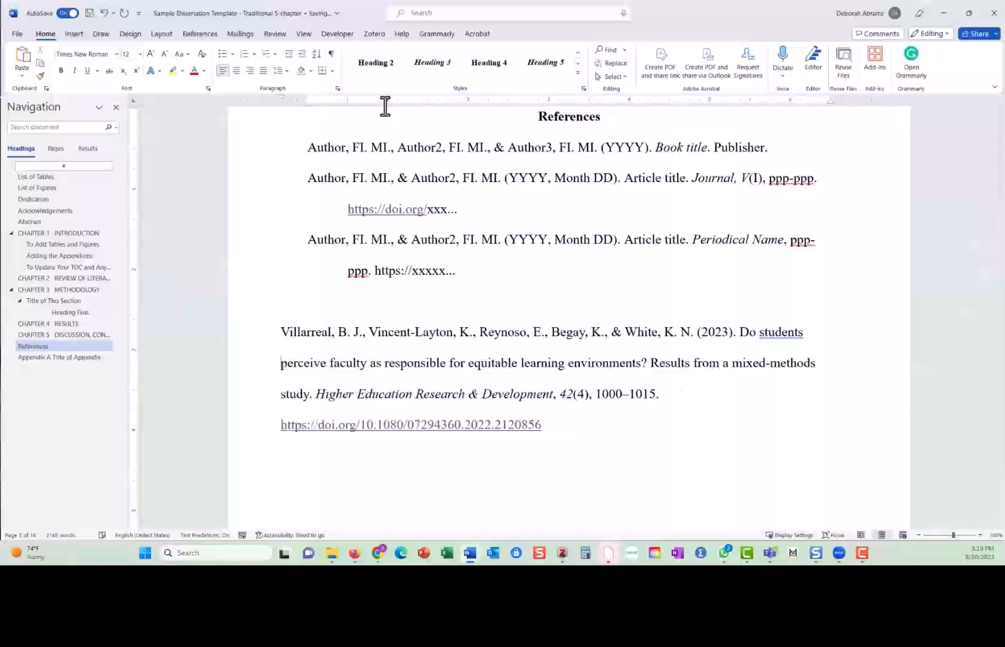
{"action": "key", "text": "ctrl+t"}
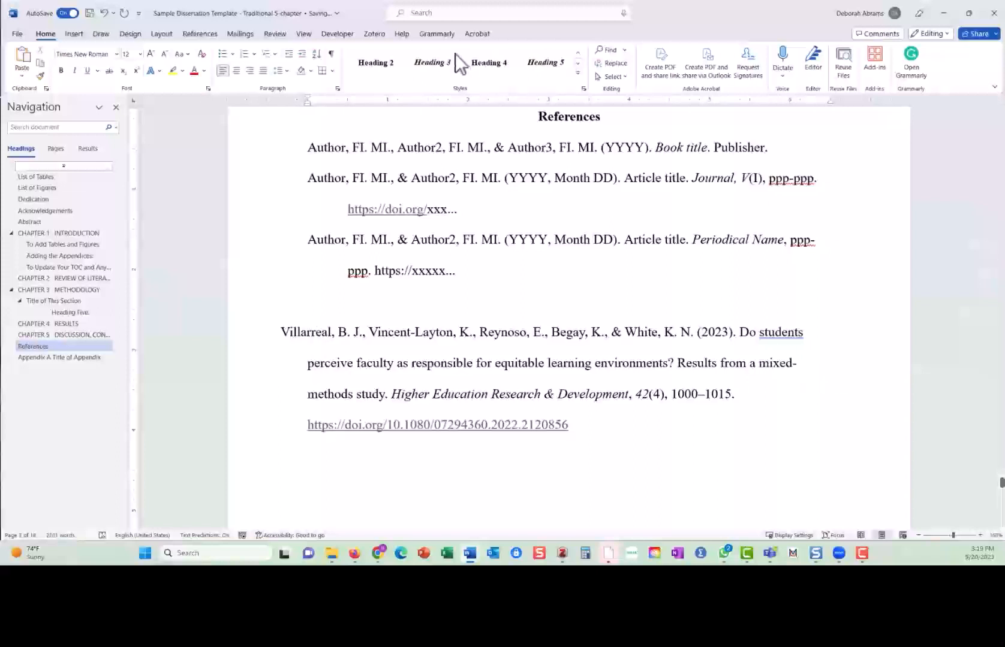
{"action": "left_click", "coordinate": [578, 72]}
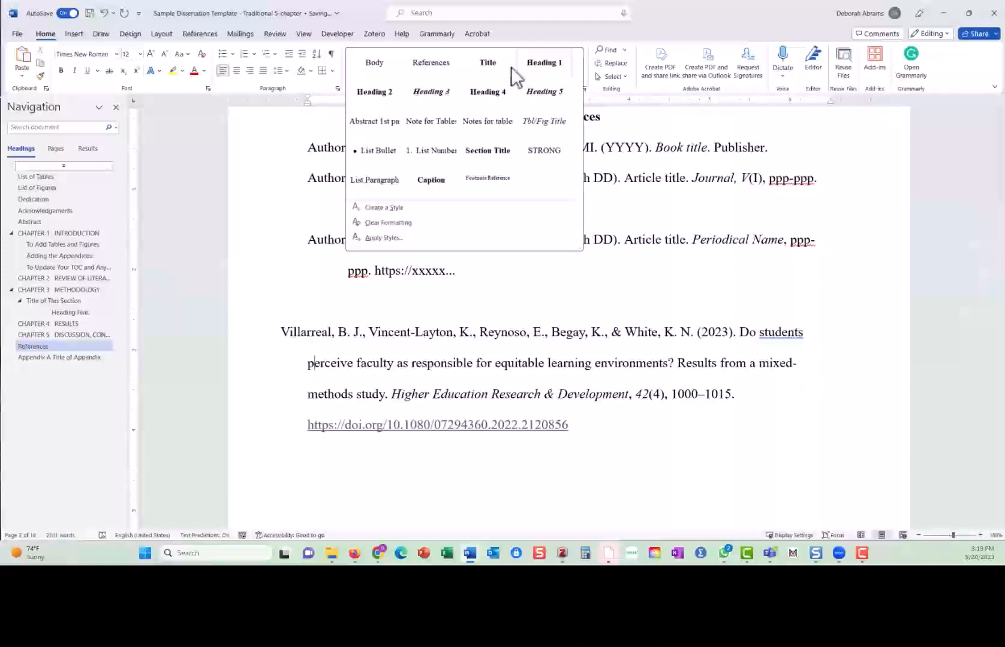
{"action": "left_click", "coordinate": [442, 65]}
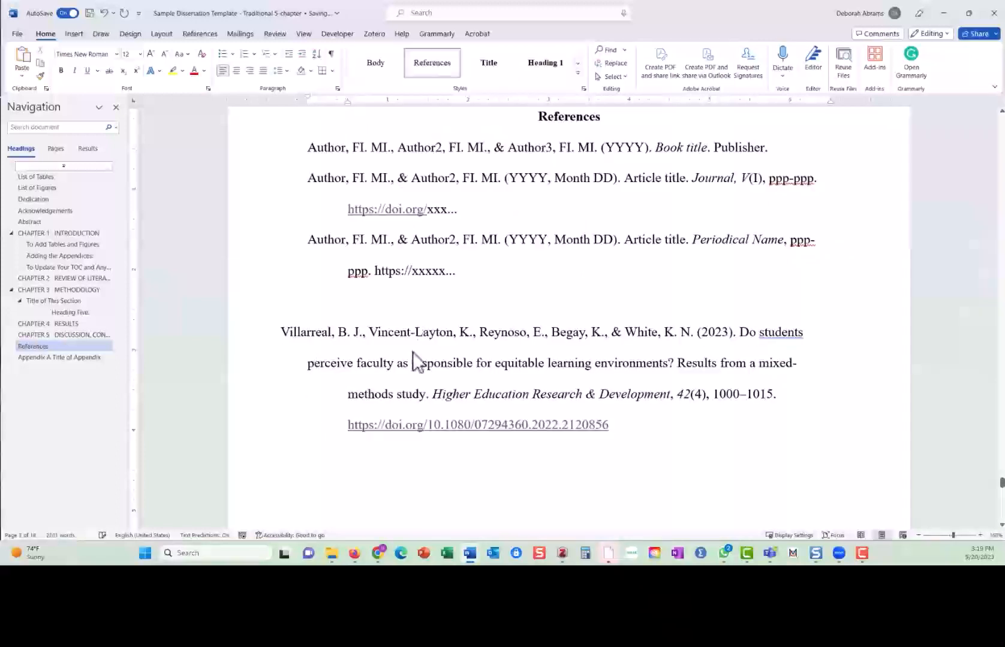
Show the formatting marks and delete the stray paragraph mark after "students" in the pasted entry.
{"action": "left_click", "coordinate": [331, 53]}
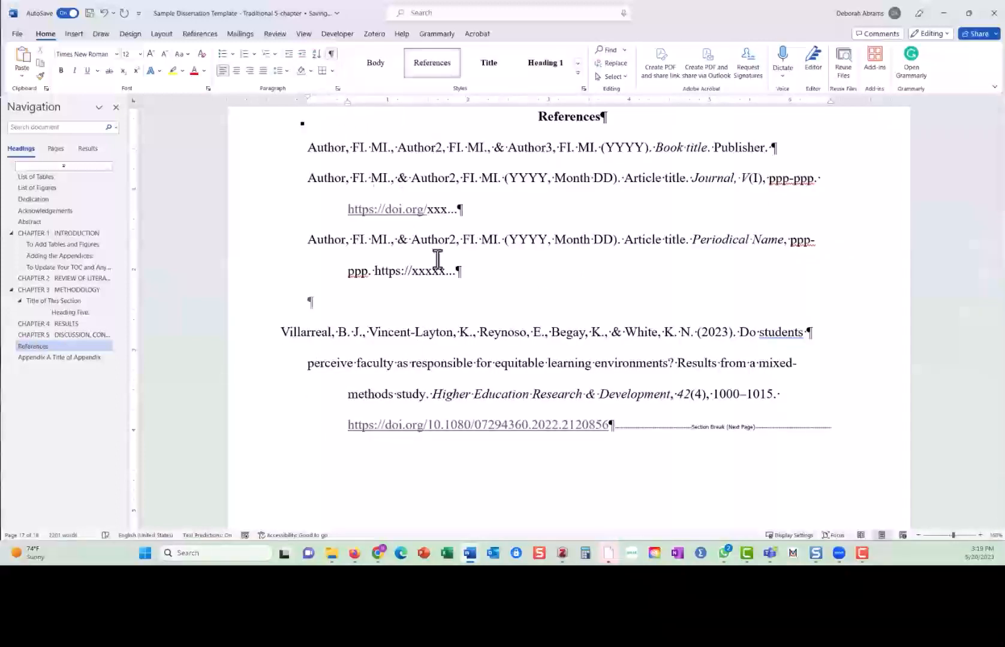
{"action": "double_click", "coordinate": [790, 333]}
{"action": "left_click", "coordinate": [864, 337]}
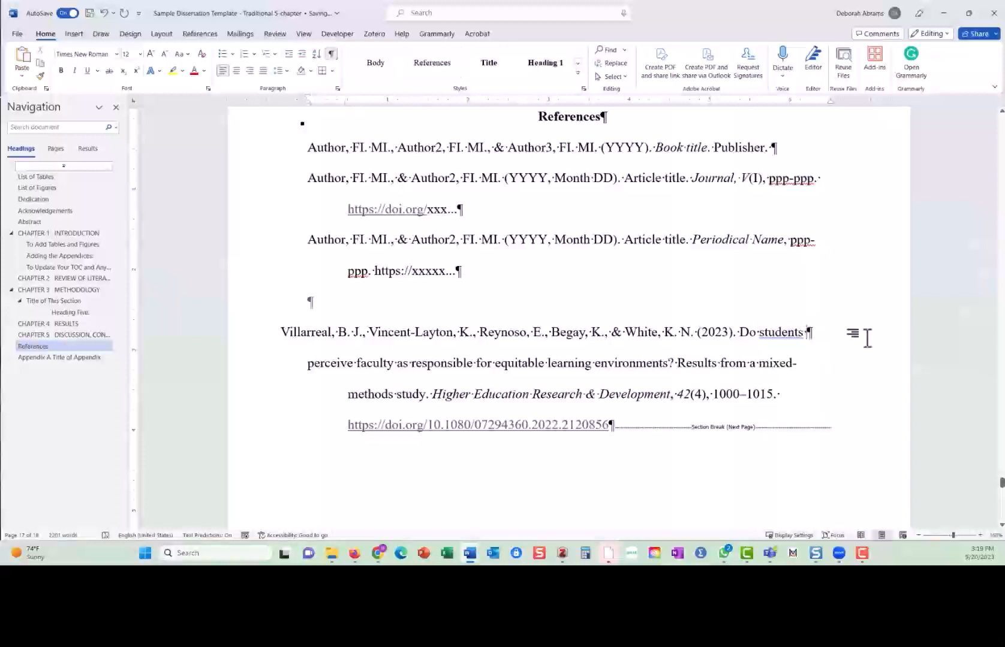
{"action": "key", "text": "Delete"}
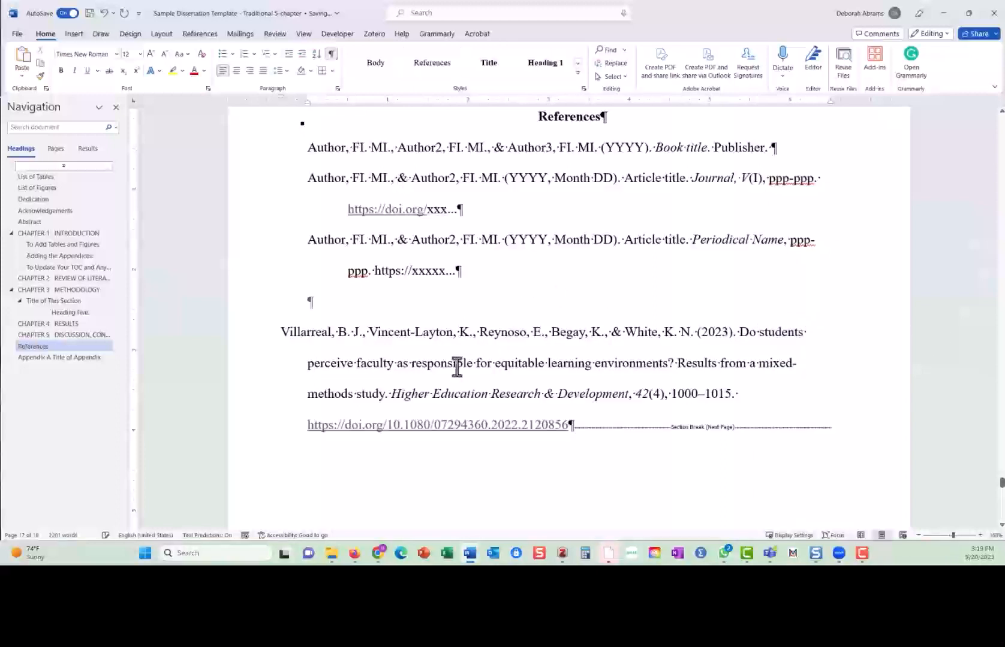
Apply the References style to the whole pasted entry and hide the formatting marks.
{"action": "left_click", "coordinate": [423, 66]}
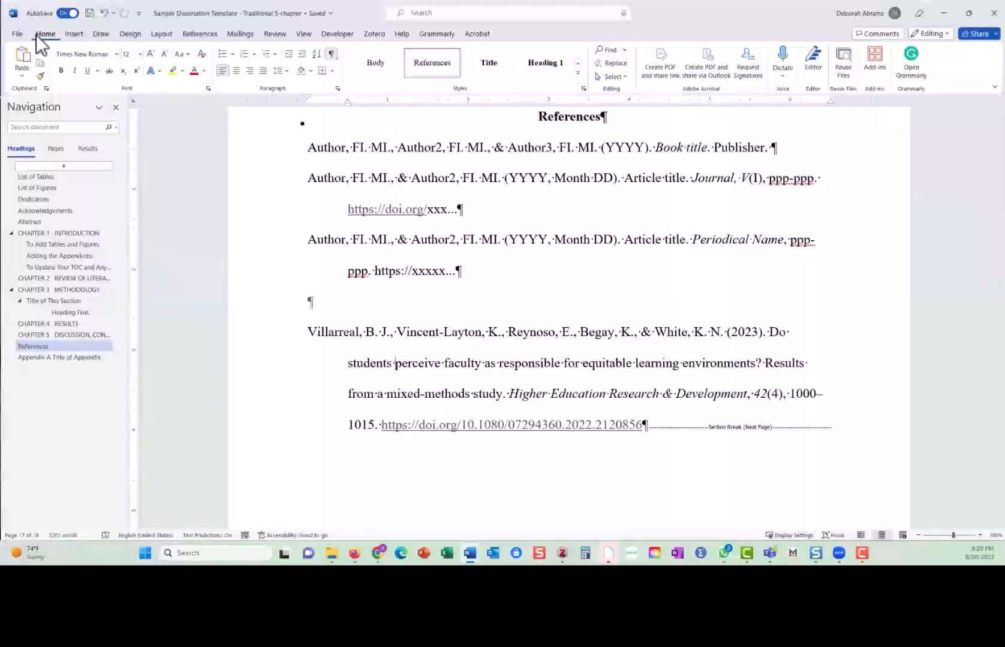
{"action": "left_click", "coordinate": [331, 54]}
{"action": "left_click", "coordinate": [331, 54]}
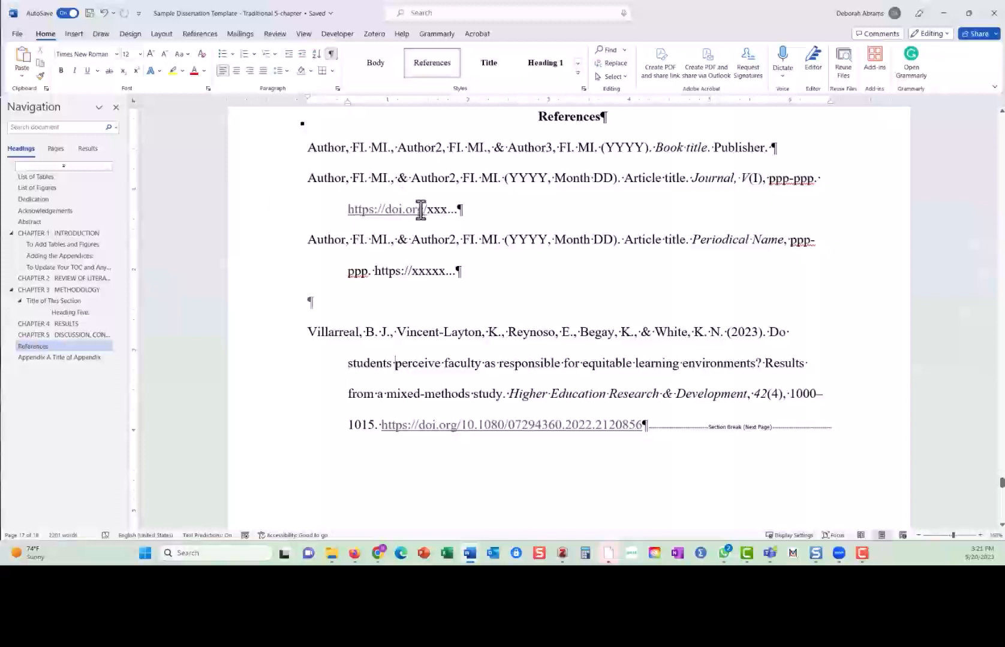
{"action": "left_click", "coordinate": [576, 118]}
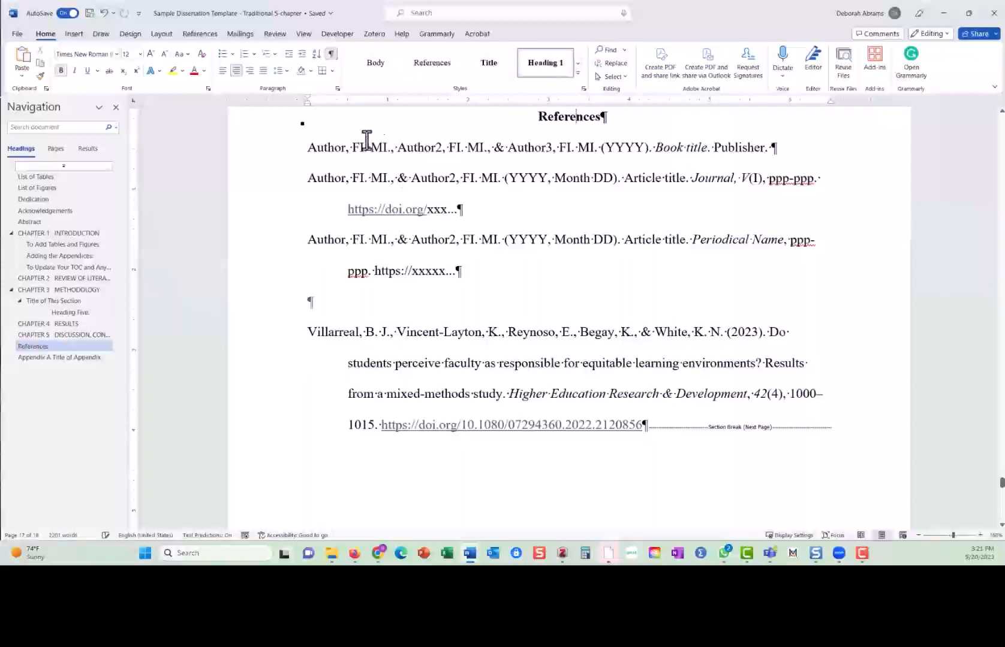
{"action": "left_click", "coordinate": [333, 145]}
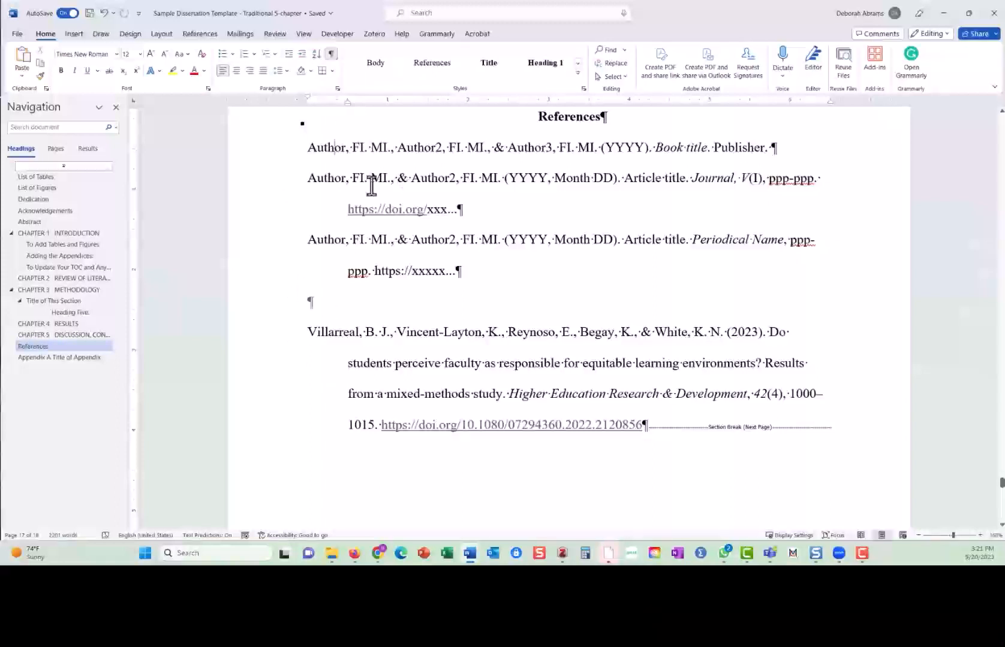
{"action": "left_click", "coordinate": [333, 58]}
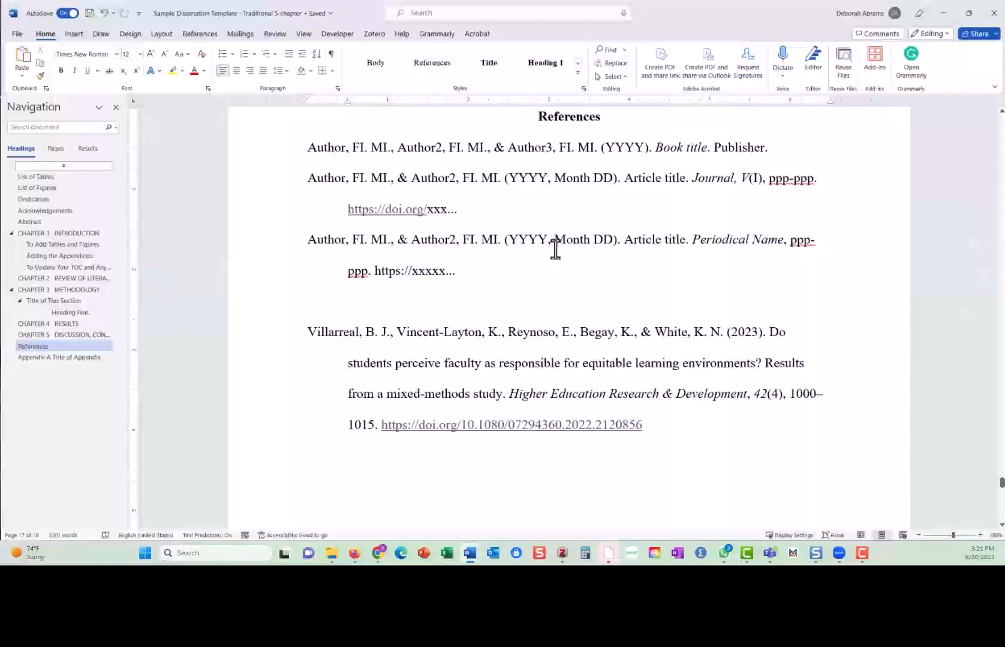
Try reapplying the References style to all the reference entries at once, and undo the style changes.
{"action": "left_click", "coordinate": [342, 331]}
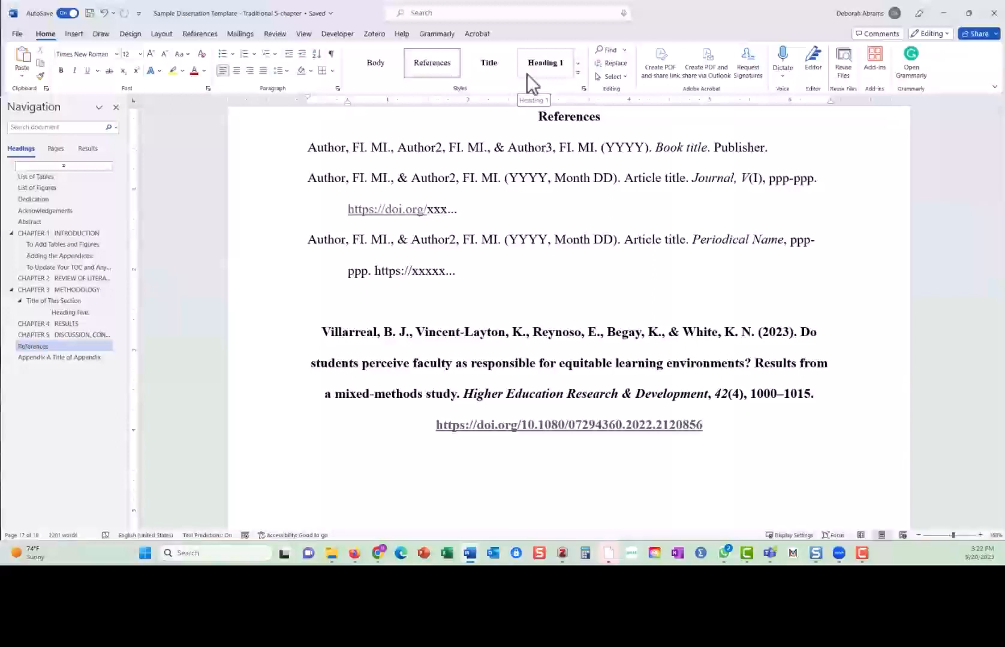
{"action": "left_click", "coordinate": [466, 78]}
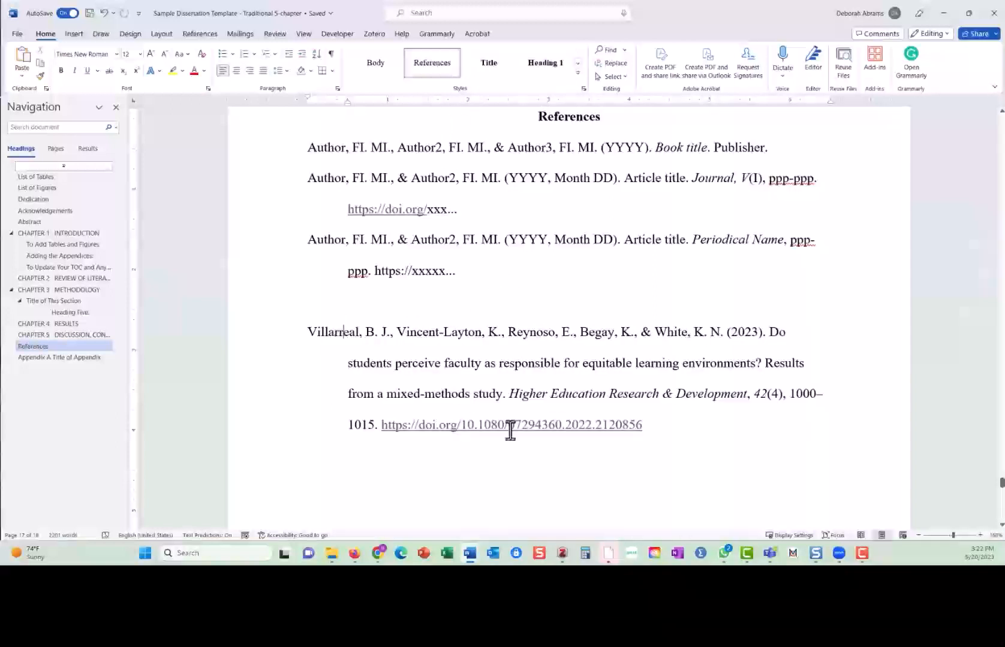
{"action": "left_click_drag", "start_coordinate": [308, 148], "coordinate": [649, 430]}
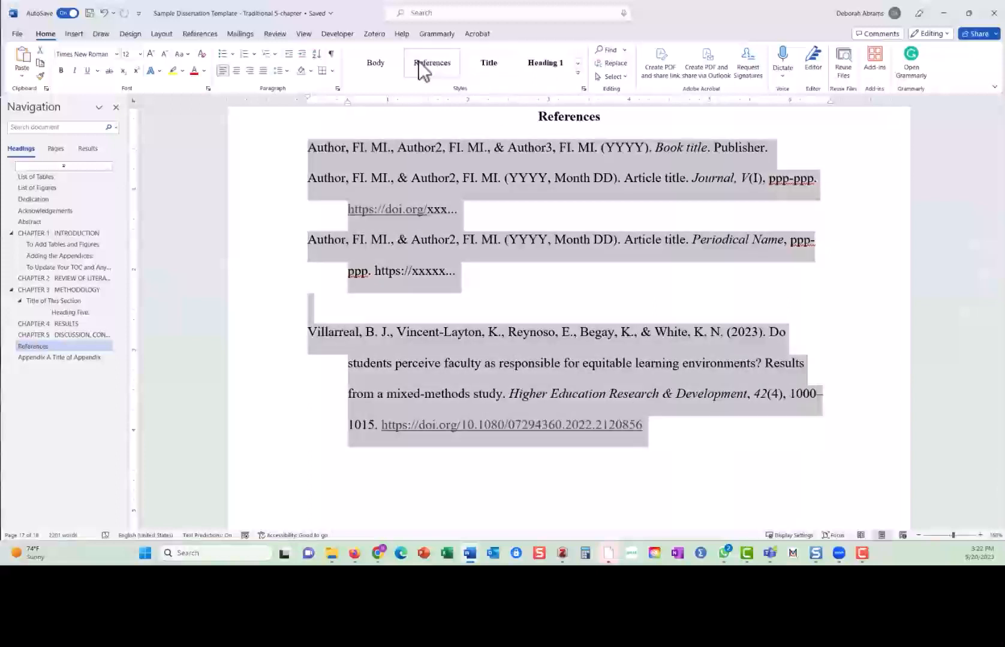
{"action": "left_click", "coordinate": [444, 74]}
{"action": "left_click", "coordinate": [444, 161]}
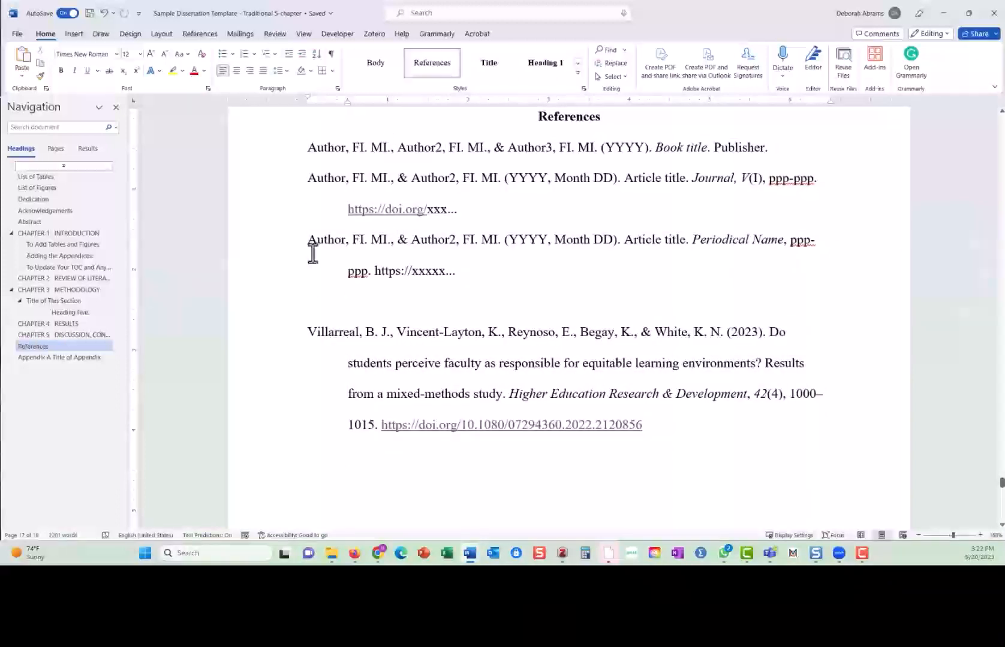
{"action": "left_click", "coordinate": [307, 149]}
{"action": "left_click", "coordinate": [698, 433], "text": "shift"}
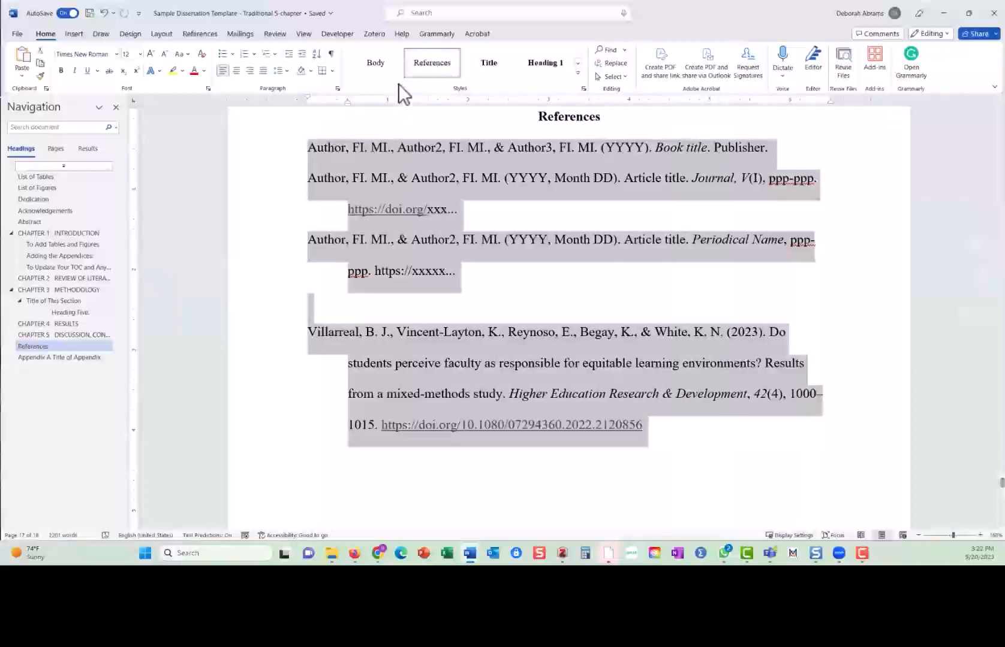
{"action": "left_click", "coordinate": [445, 67]}
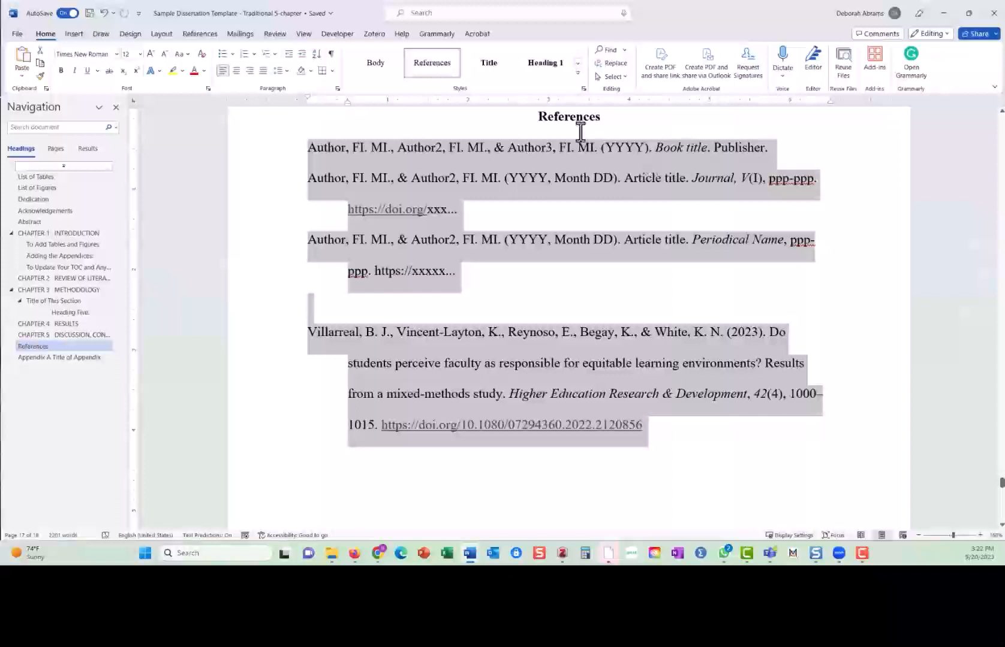
{"action": "left_click", "coordinate": [426, 62]}
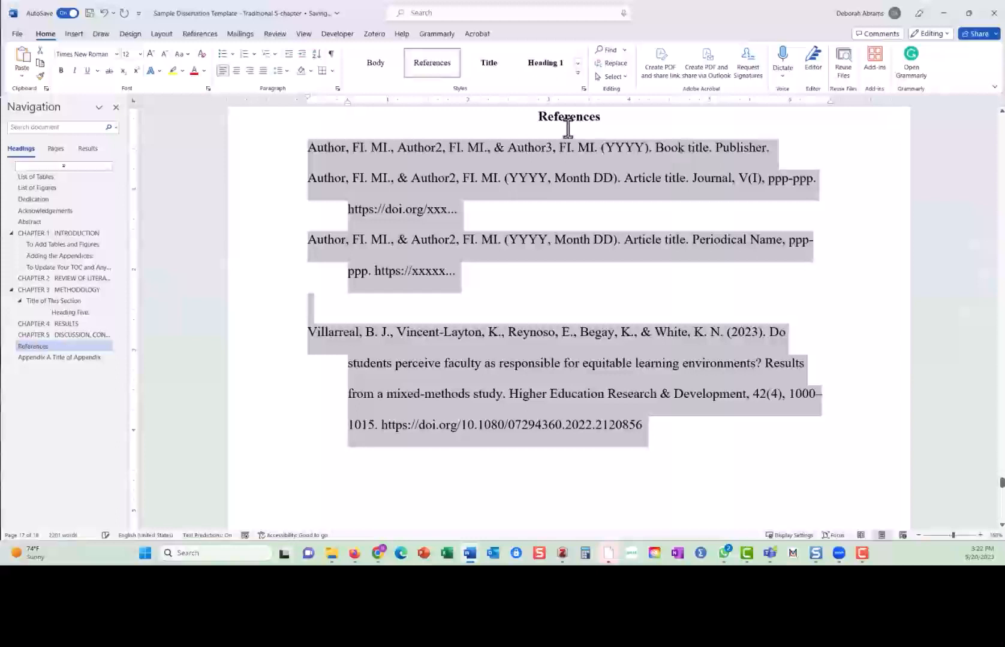
{"action": "left_click", "coordinate": [432, 65]}
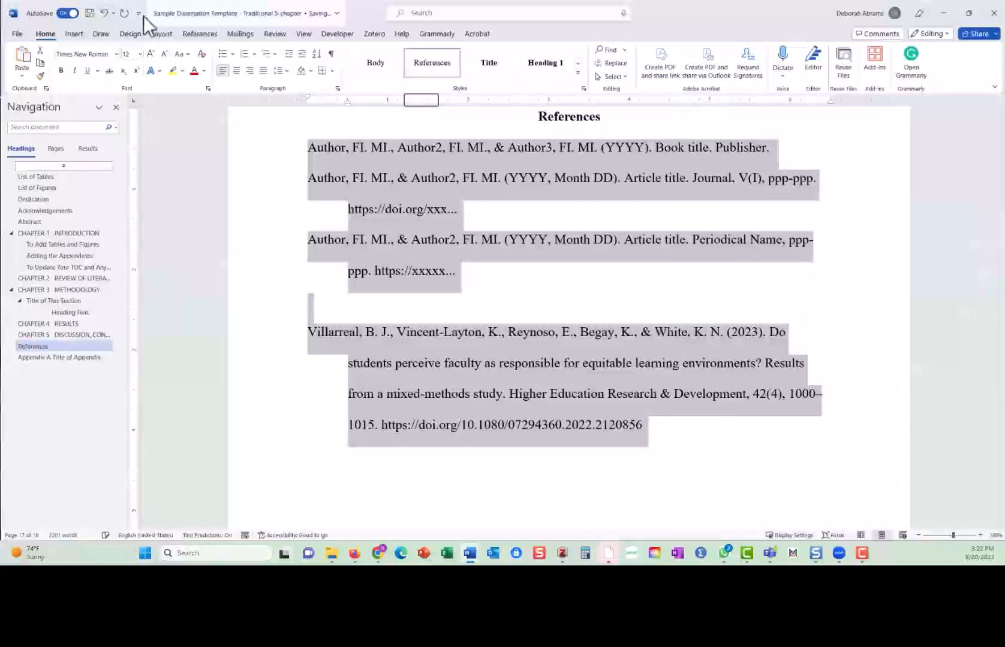
{"action": "left_click", "coordinate": [104, 16]}
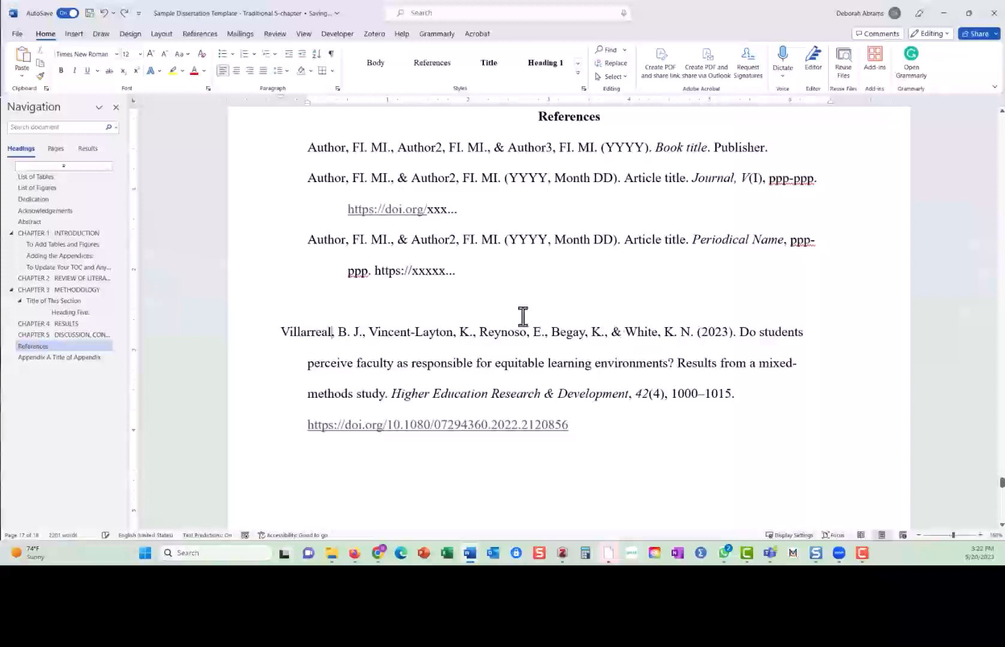
Apply the References style to the pasted Zotero entry and delete the blank line above it.
{"action": "left_click", "coordinate": [448, 68]}
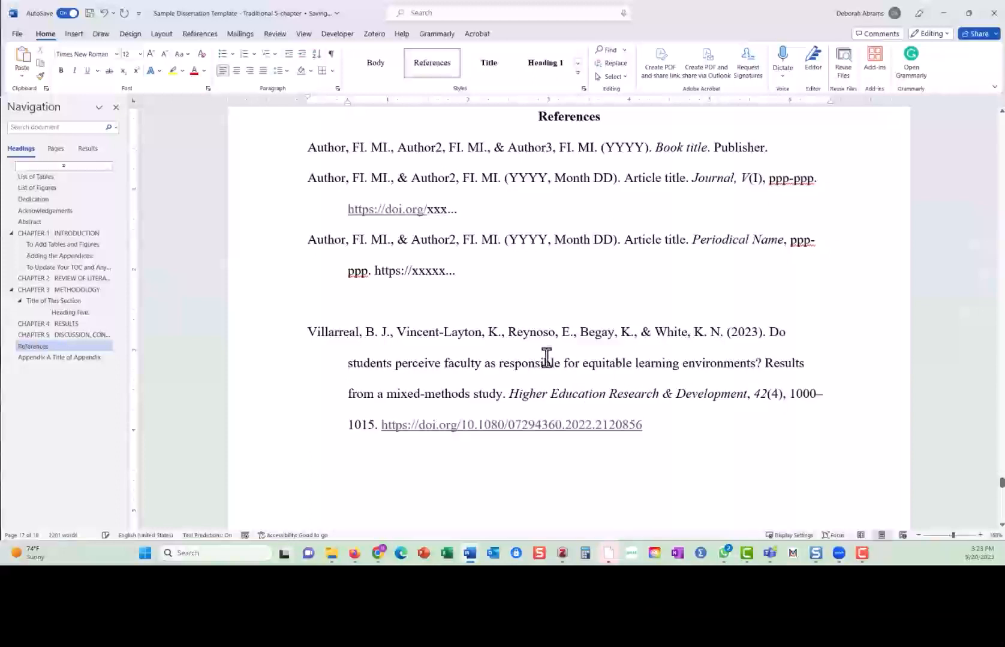
{"action": "left_click", "coordinate": [391, 306]}
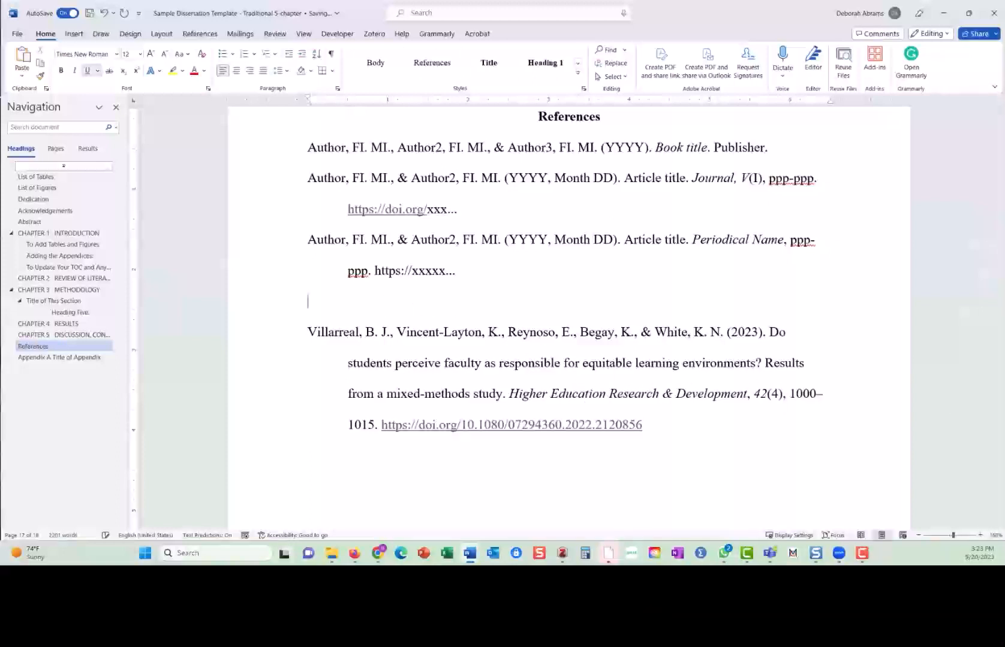
{"action": "key", "text": "BackSpace"}
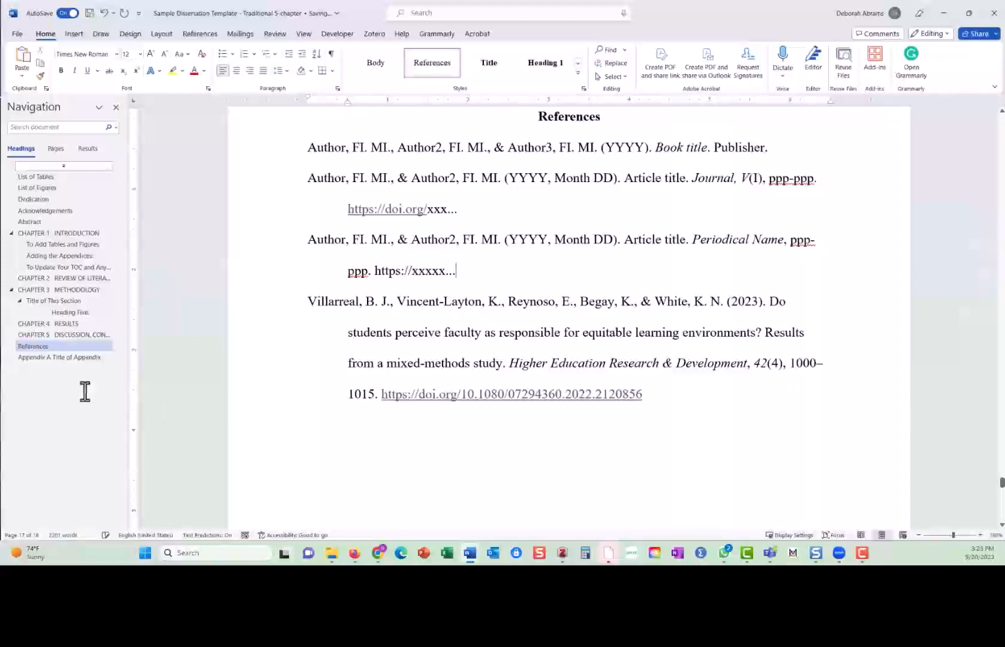
Go to Appendix A and check the available note styles for the note under Table 1.
{"action": "left_click", "coordinate": [60, 358]}
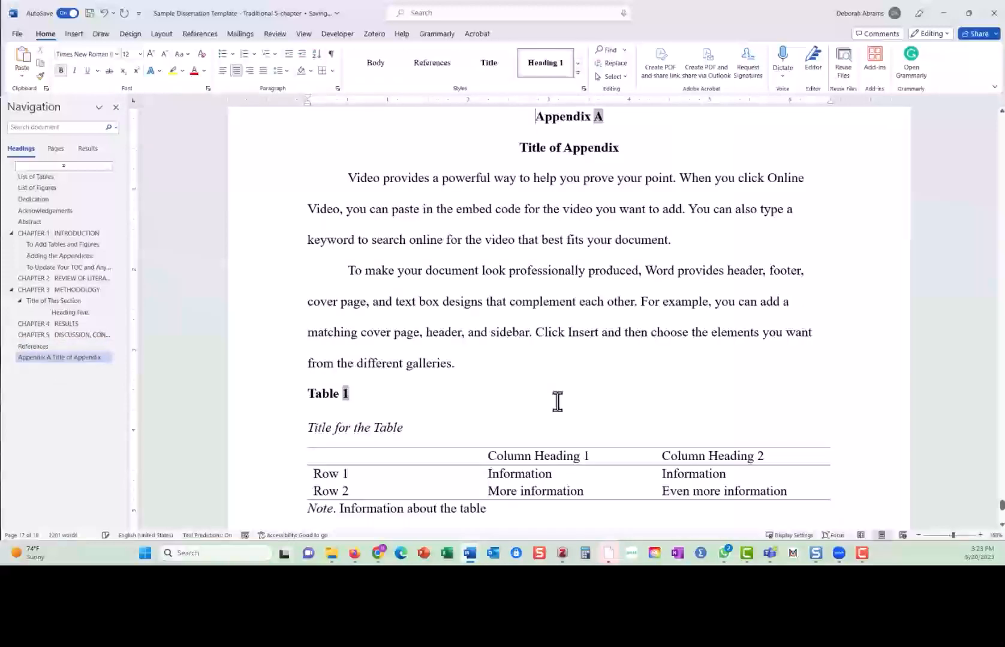
{"action": "scroll", "coordinate": [529, 399], "scroll_direction": "down", "scroll_amount": 2}
{"action": "scroll", "coordinate": [530, 399], "scroll_direction": "down", "scroll_amount": 1}
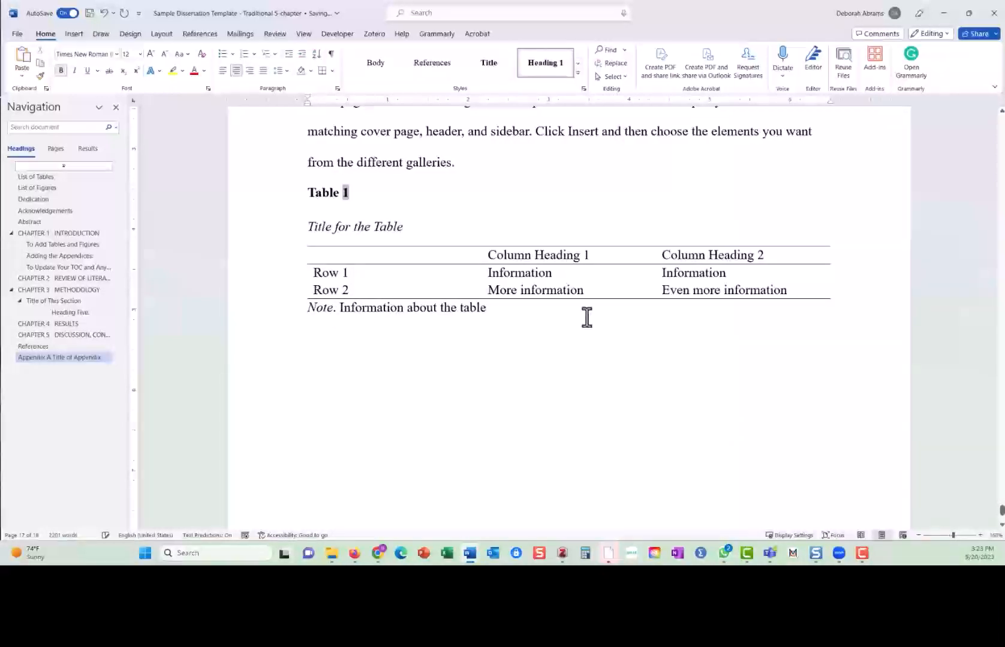
{"action": "left_click_drag", "start_coordinate": [488, 309], "coordinate": [297, 303]}
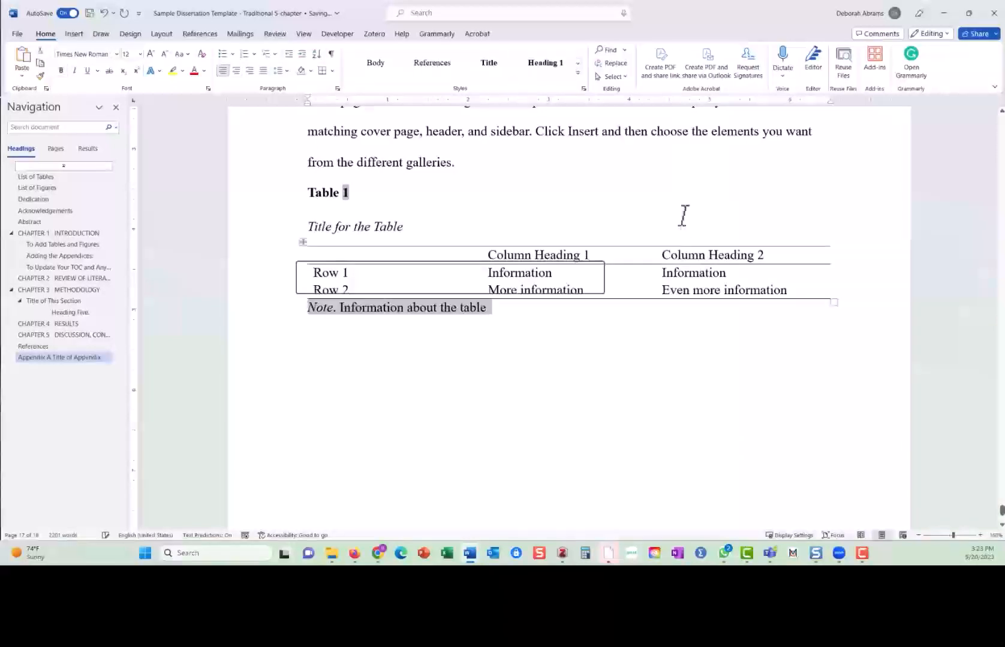
{"action": "left_click", "coordinate": [579, 74]}
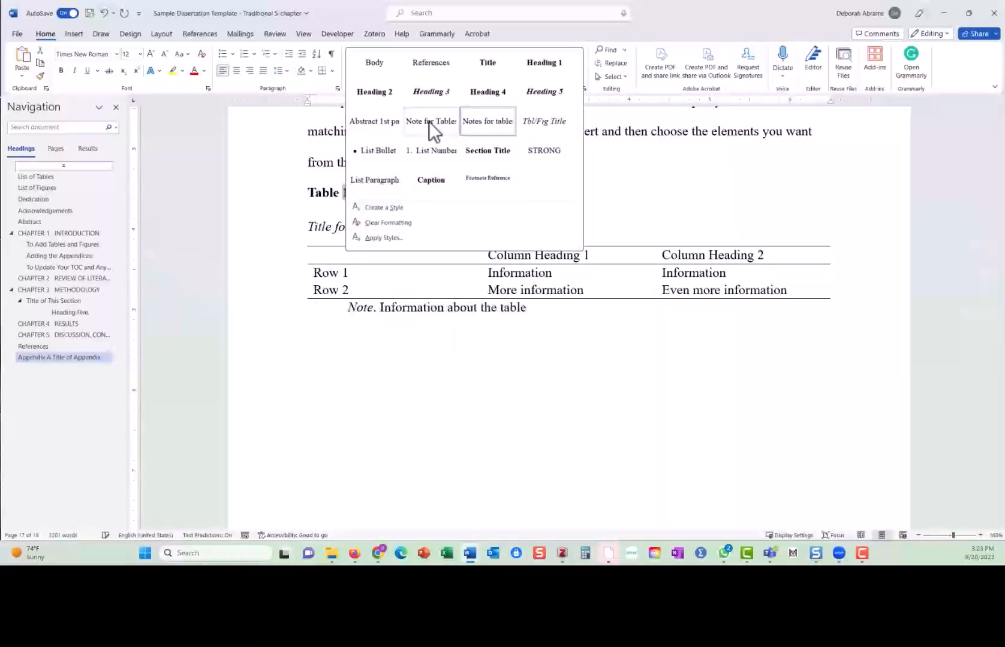
{"action": "left_click", "coordinate": [495, 125]}
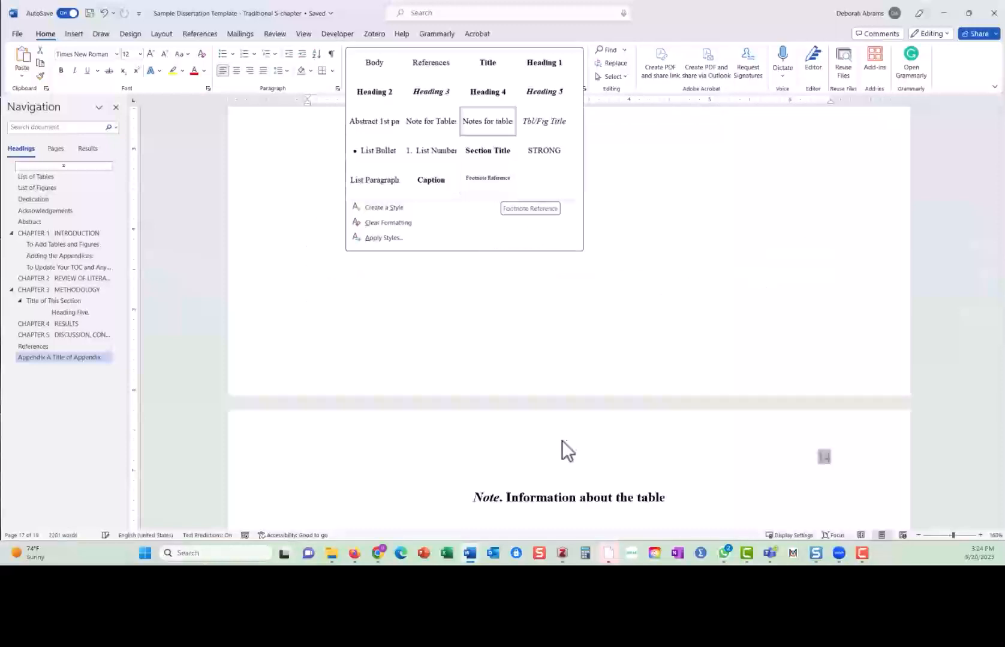
{"action": "key", "text": "Escape"}
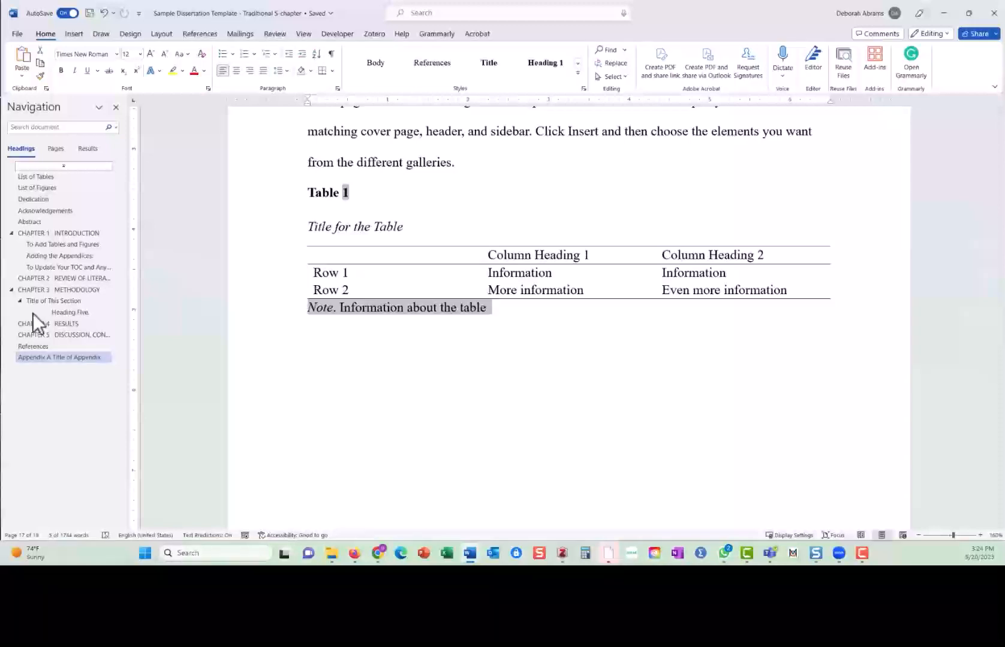
Review the List of Tables, the List of Figures and the Table of Contents entries.
{"action": "left_click", "coordinate": [37, 178]}
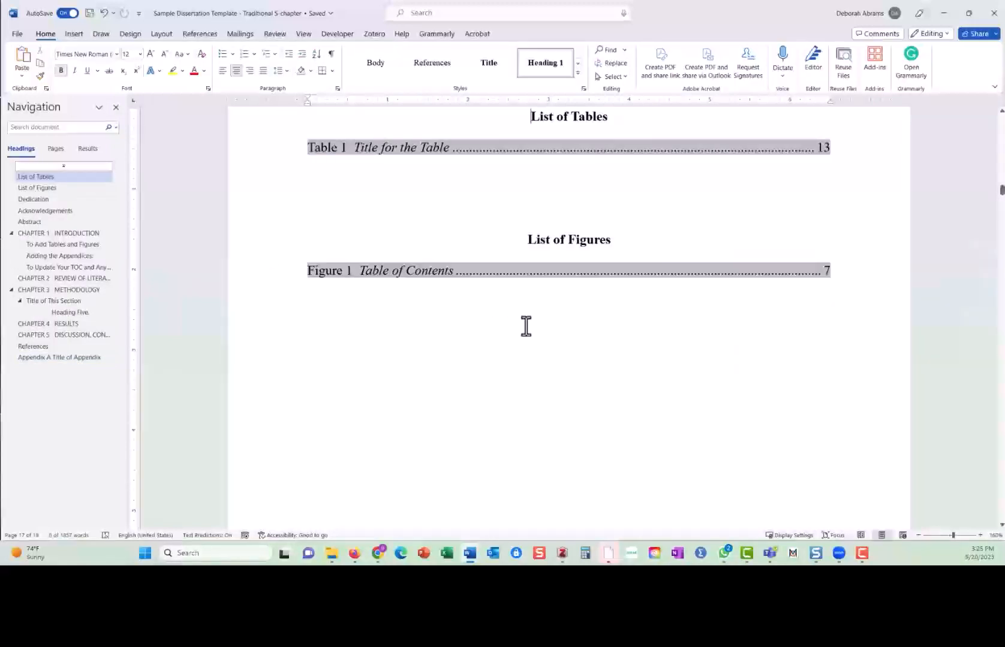
{"action": "scroll", "coordinate": [527, 325], "scroll_direction": "up", "scroll_amount": 1}
{"action": "scroll", "coordinate": [527, 325], "scroll_direction": "up", "scroll_amount": 10}
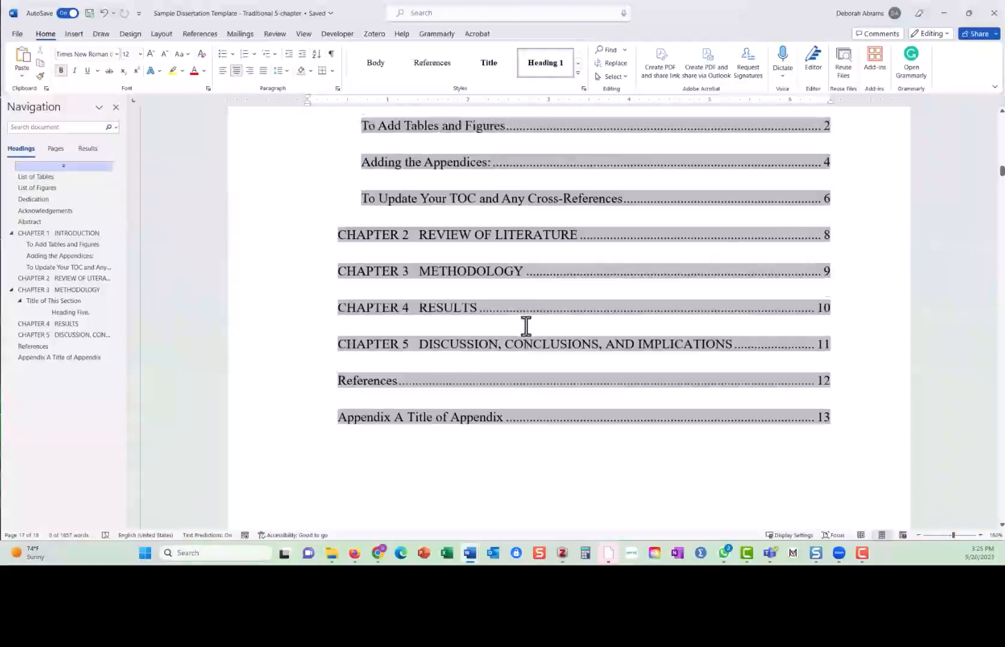
{"action": "scroll", "coordinate": [526, 325], "scroll_direction": "up", "scroll_amount": 4}
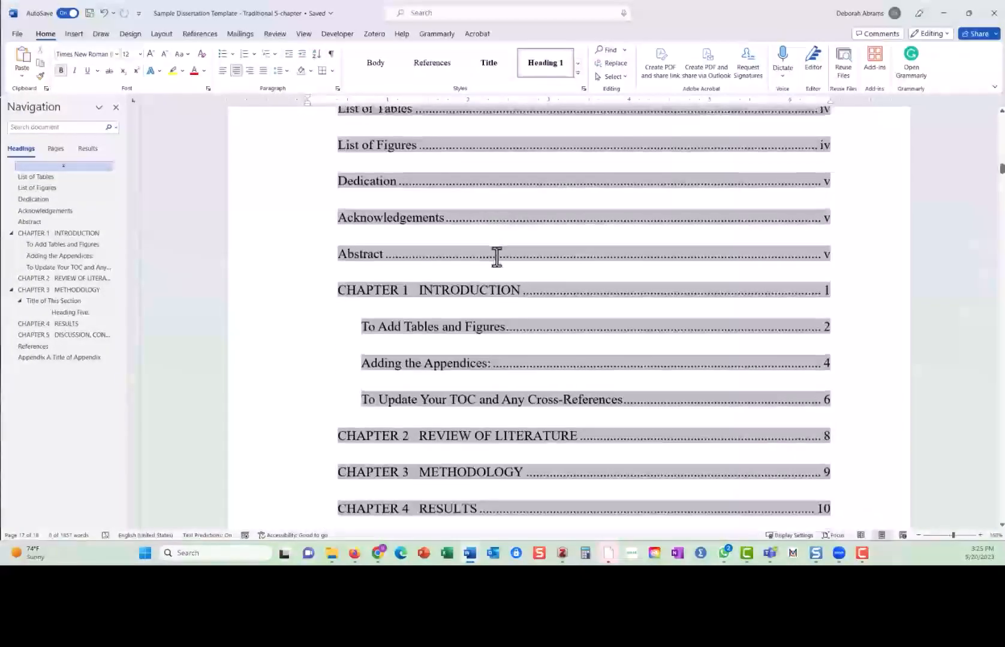
{"action": "scroll", "coordinate": [539, 216], "scroll_direction": "up", "scroll_amount": 1}
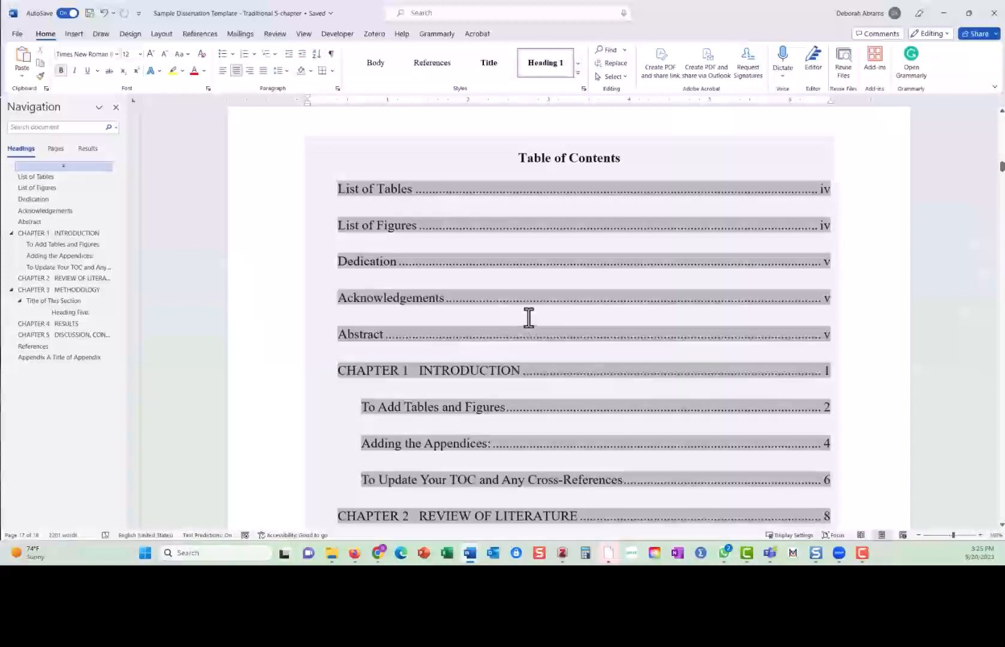
{"action": "scroll", "coordinate": [530, 339], "scroll_direction": "down", "scroll_amount": 2}
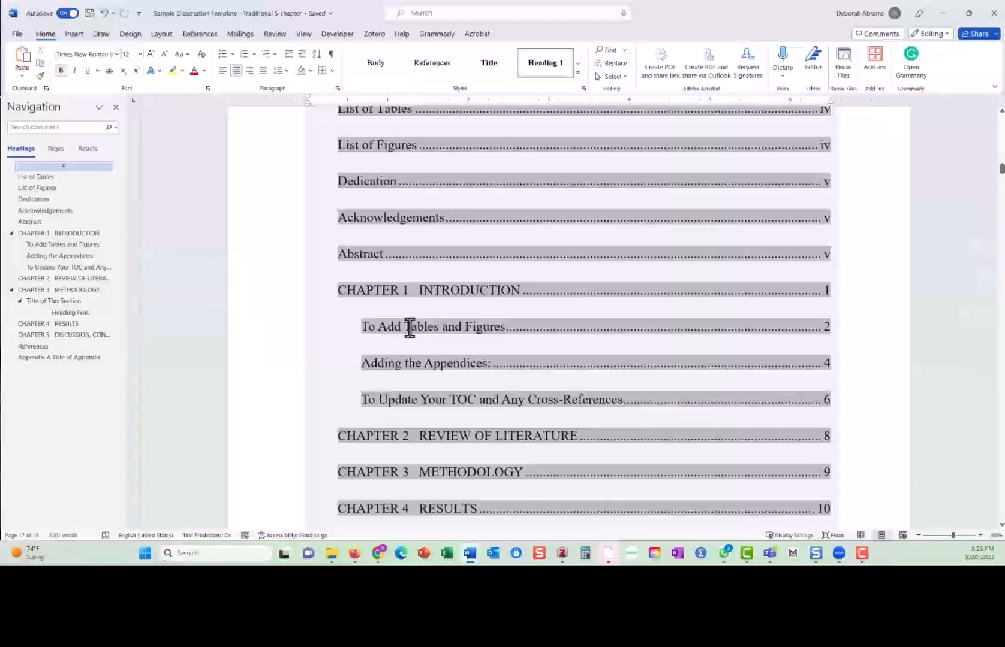
Update the field of the List of Tables with the option to update the entire table.
{"action": "scroll", "coordinate": [517, 370], "scroll_direction": "down", "scroll_amount": 8}
{"action": "scroll", "coordinate": [519, 369], "scroll_direction": "down", "scroll_amount": 9}
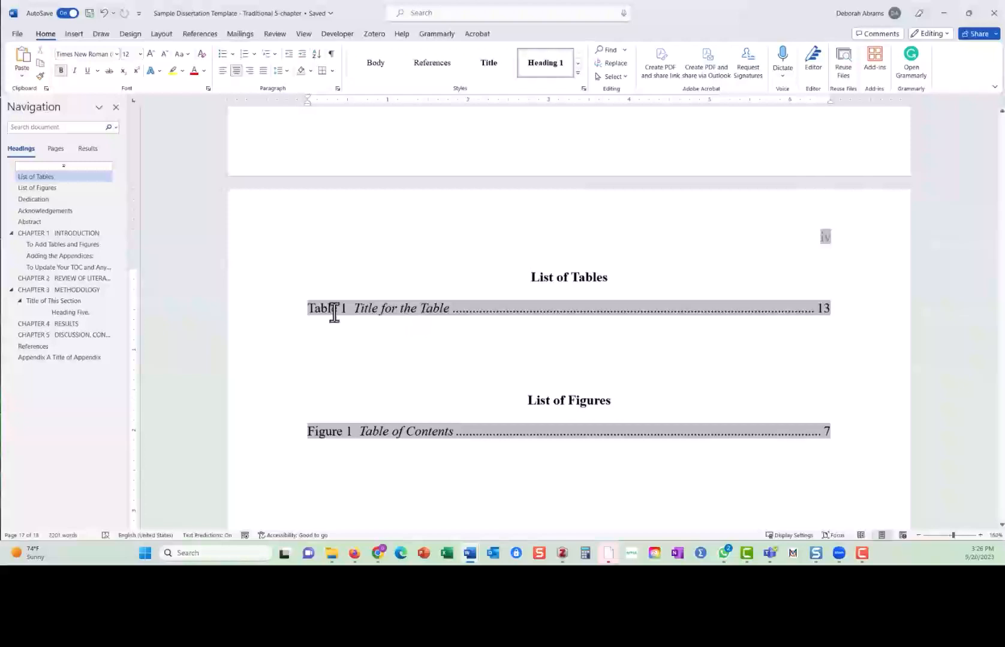
{"action": "right_click", "coordinate": [382, 313]}
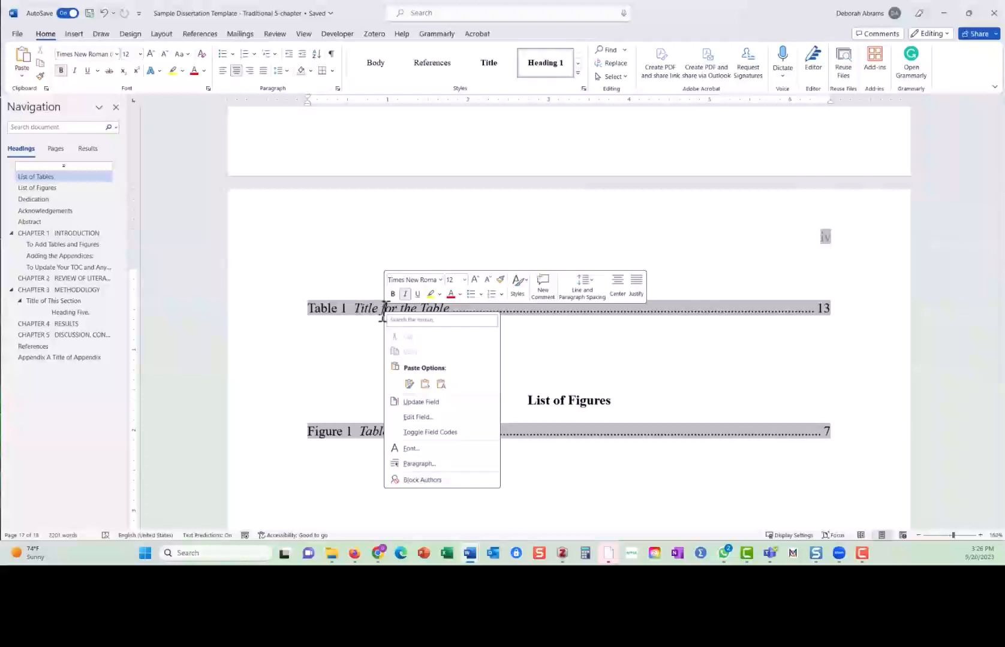
{"action": "left_click", "coordinate": [432, 401]}
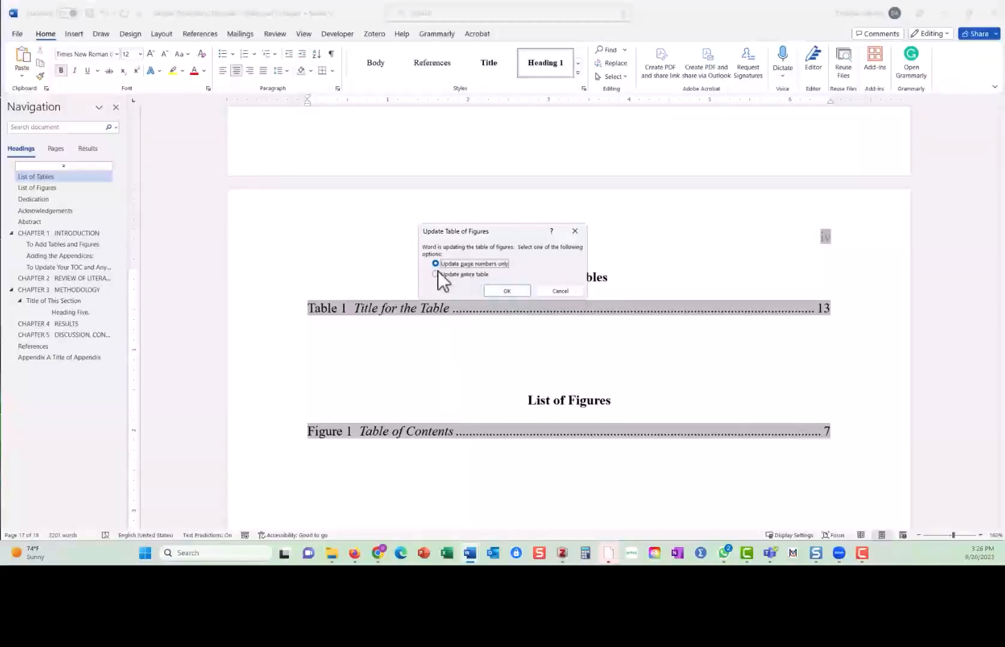
{"action": "left_click", "coordinate": [436, 274]}
{"action": "left_click", "coordinate": [509, 291]}
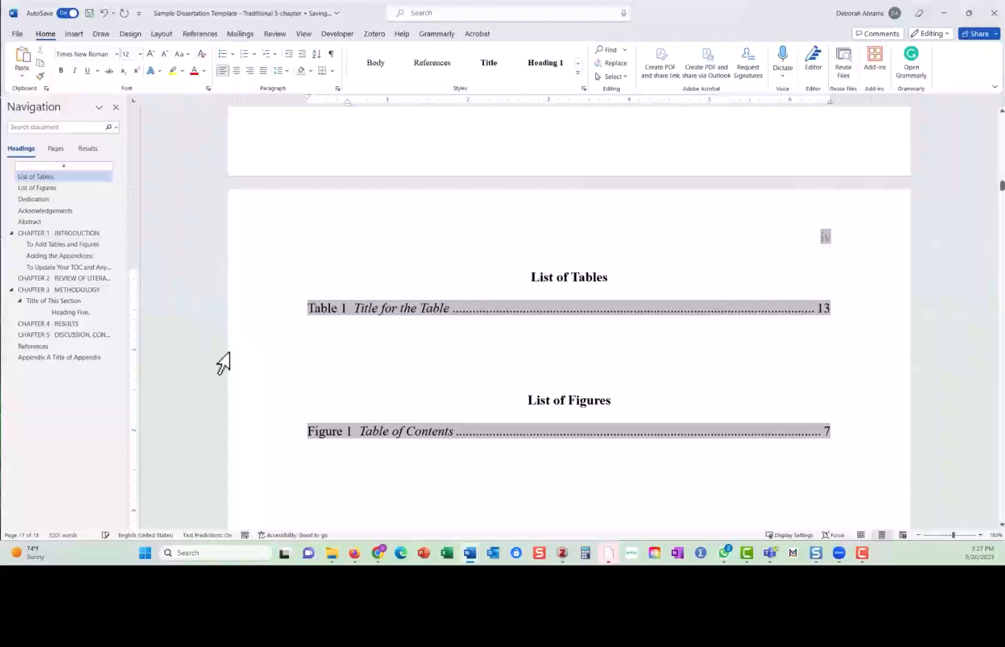
Insert a table with three columns and two rows on a new line below the Table 1 note in Appendix A.
{"action": "left_click", "coordinate": [60, 357]}
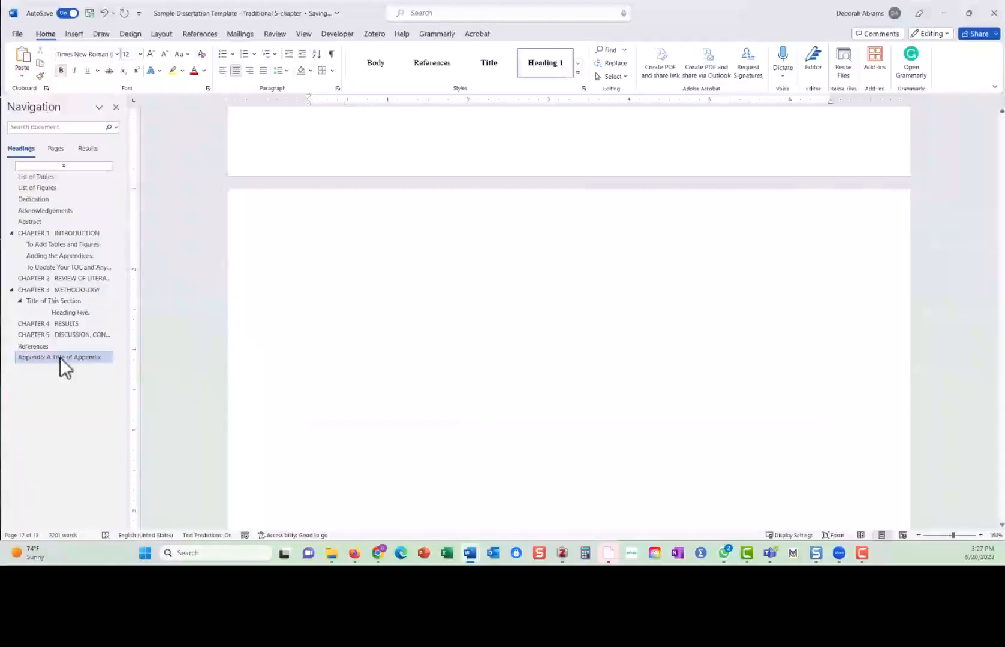
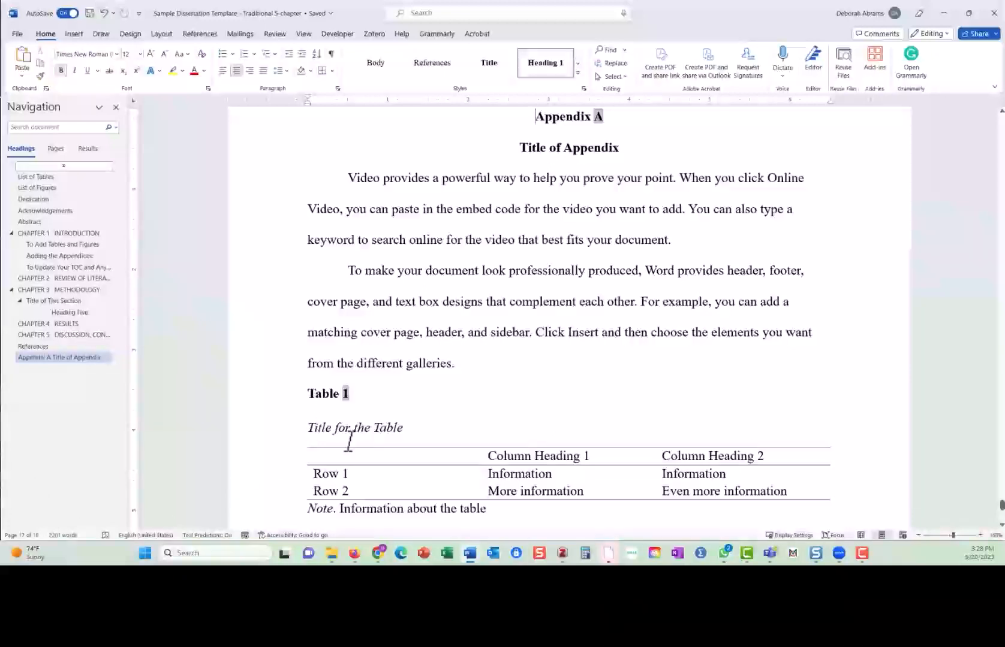
{"action": "scroll", "coordinate": [369, 448], "scroll_direction": "down", "scroll_amount": 4}
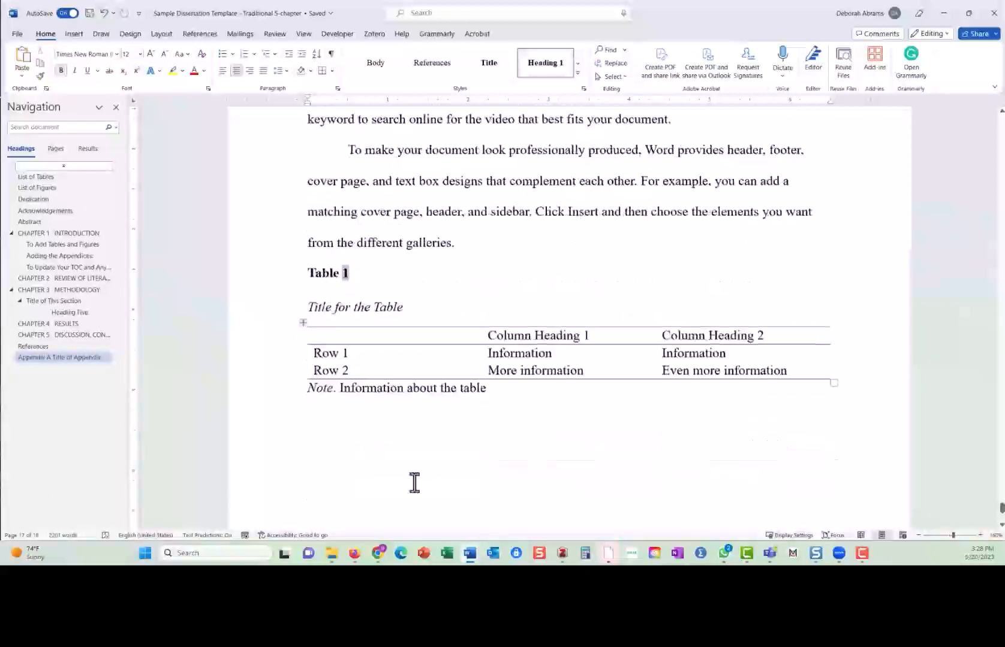
{"action": "left_click", "coordinate": [506, 389]}
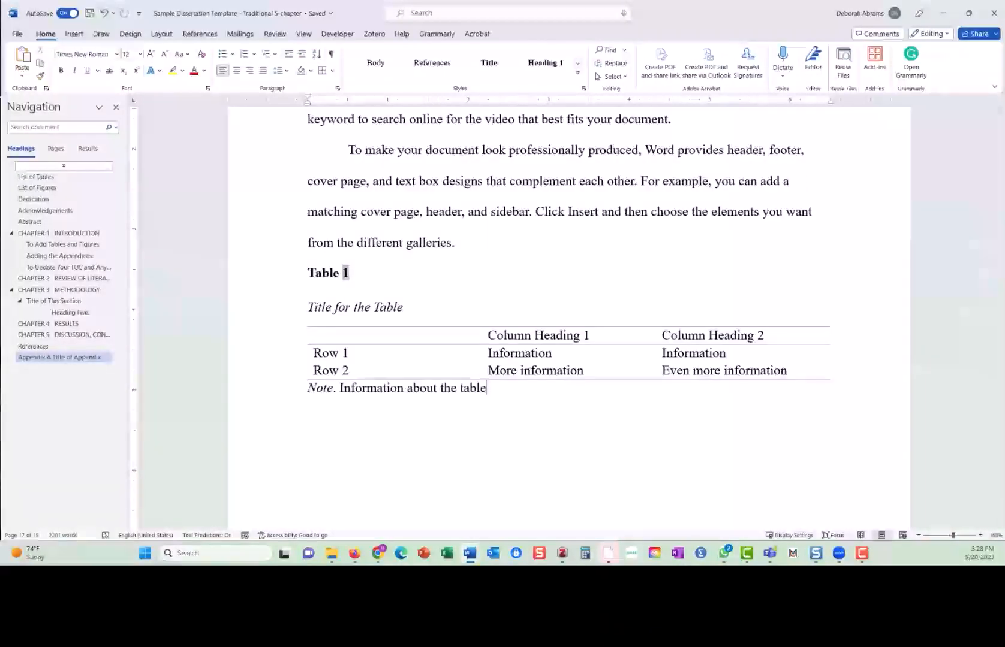
{"action": "key", "text": "Return"}
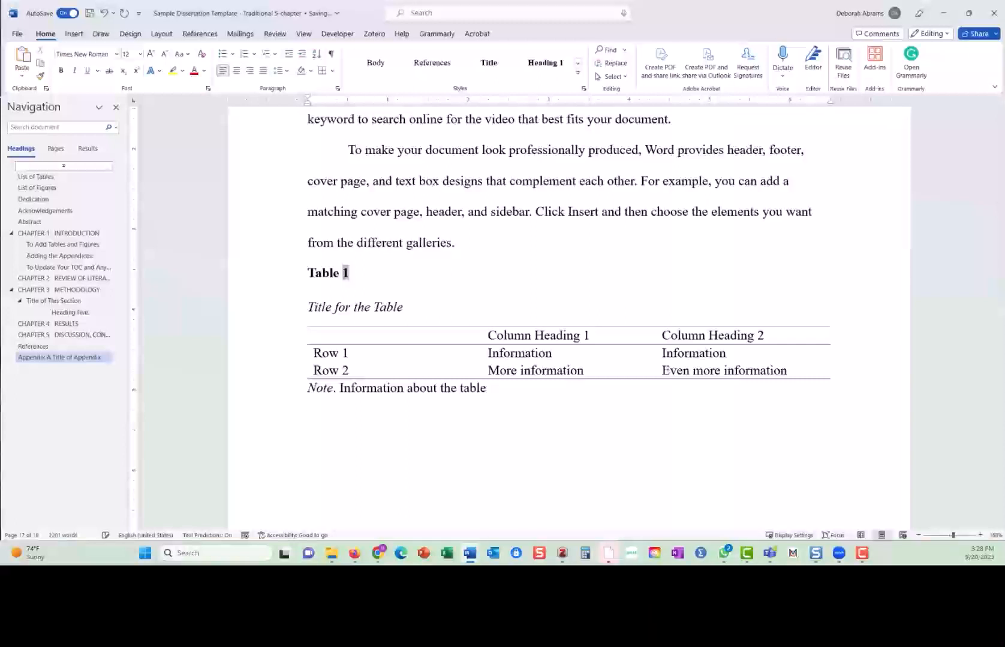
{"action": "left_click", "coordinate": [68, 38]}
{"action": "left_click", "coordinate": [94, 58]}
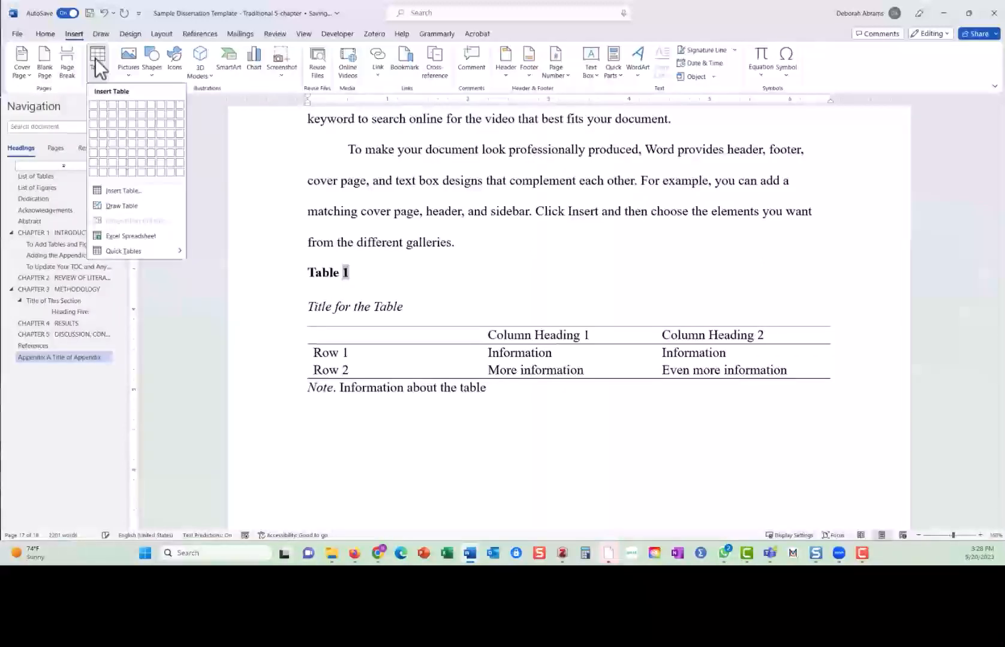
{"action": "left_click", "coordinate": [114, 118]}
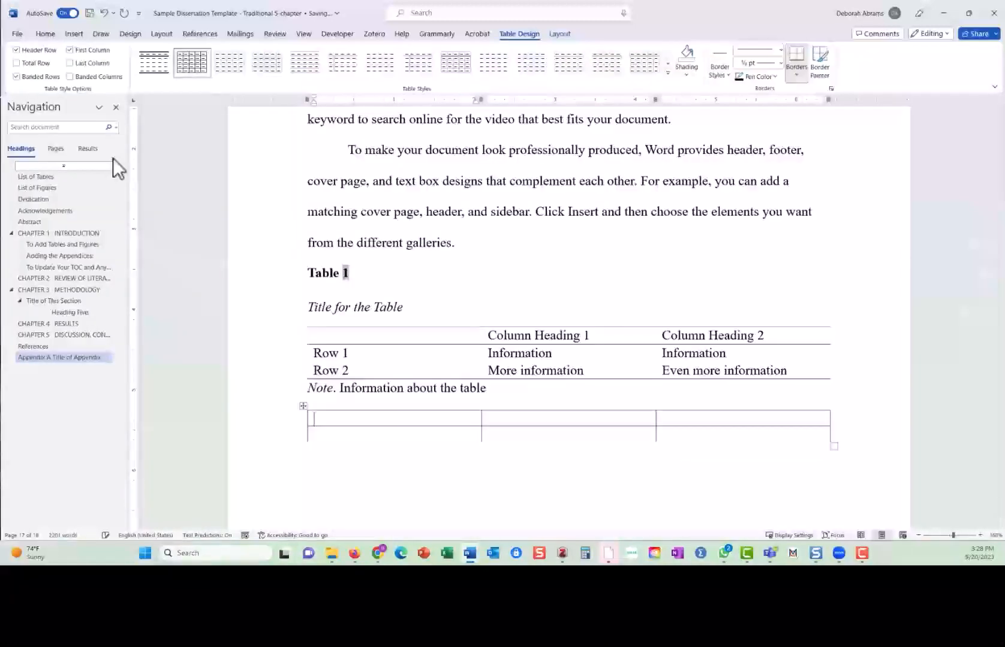
Fill the new table's first row with the sample text "fdsafd", "fdasfdsa" and "fdafdas".
{"action": "left_click", "coordinate": [442, 423]}
{"action": "type", "text": "fdsafd"}
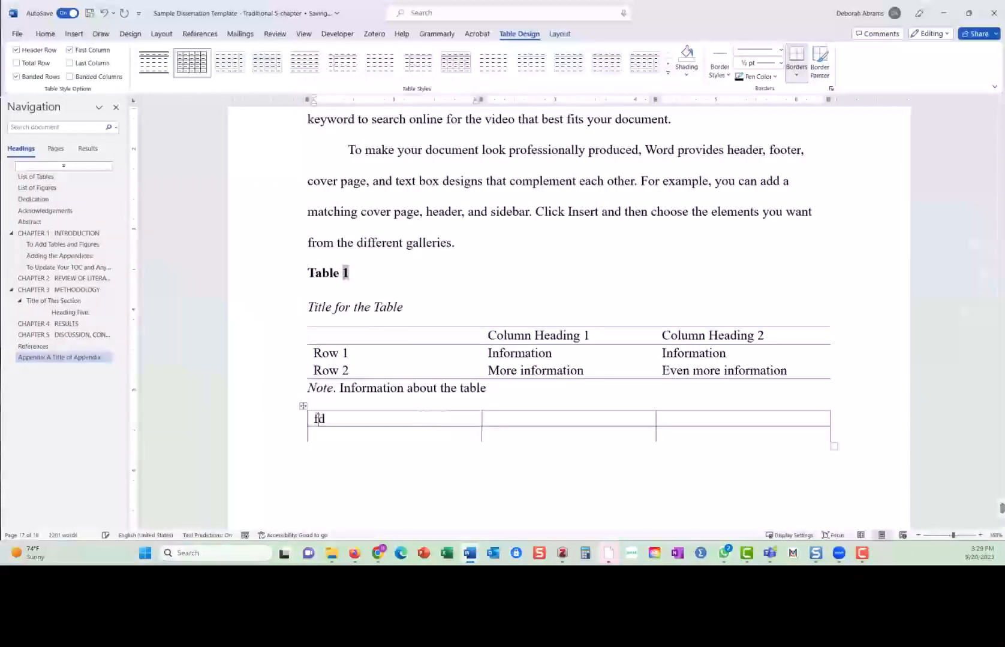
{"action": "left_click", "coordinate": [518, 421]}
{"action": "type", "text": "fdasfdsa"}
{"action": "left_click", "coordinate": [671, 426]}
{"action": "type", "text": "fdafdas"}
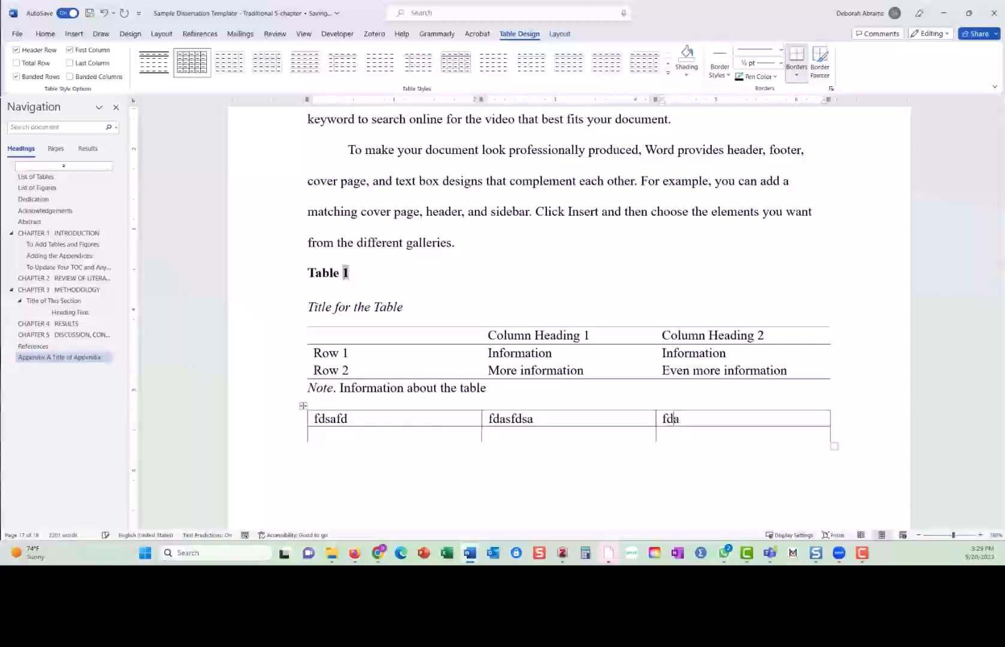
Enter "fdsafdsa" and "fdsafsa" in the second row's last two cells, and "fdsafdsa" on the line below the table.
{"action": "left_click", "coordinate": [669, 437]}
{"action": "type", "text": "fdsafsa"}
{"action": "left_click", "coordinate": [610, 439]}
{"action": "type", "text": "fdsafdsa"}
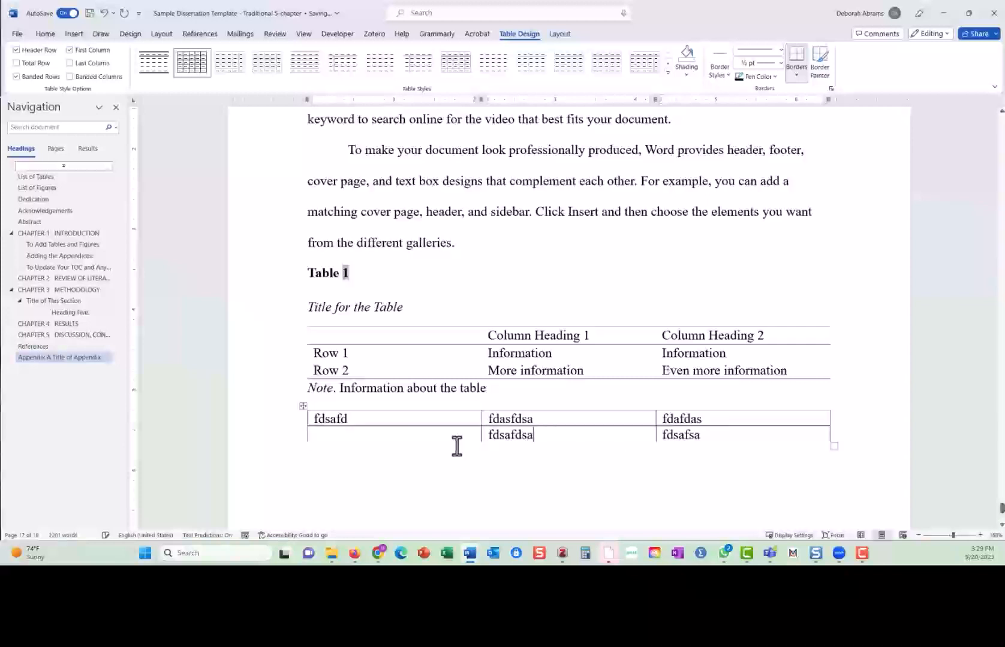
{"action": "left_click", "coordinate": [455, 446]}
{"action": "type", "text": "fdsafdsa"}
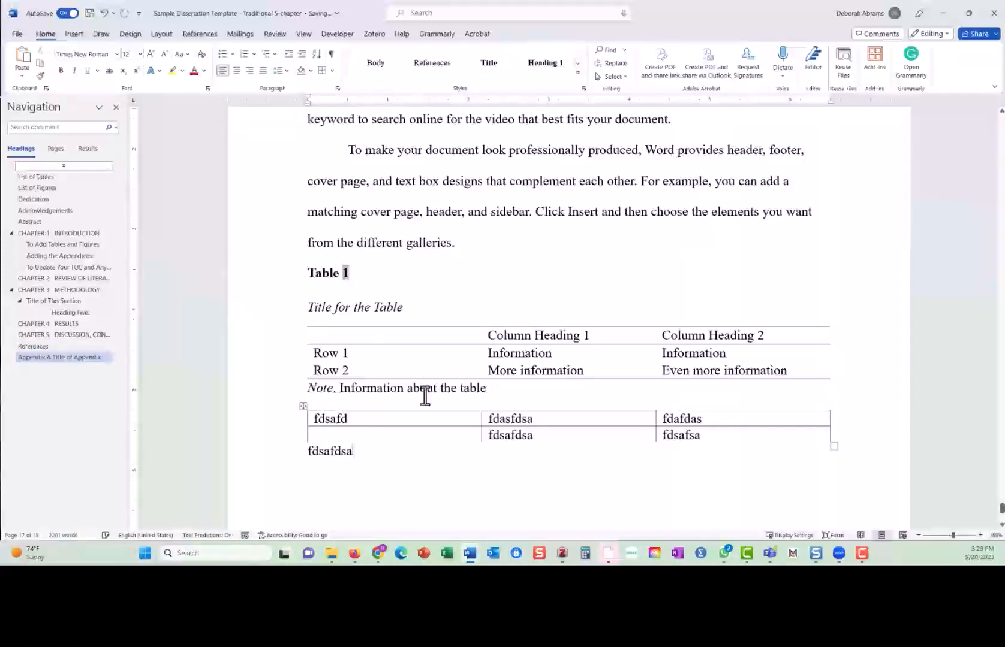
Add a blank line after the Table 1 note and insert the caption "Table 2" above the new table.
{"action": "left_click", "coordinate": [578, 391]}
{"action": "key", "text": "Return"}
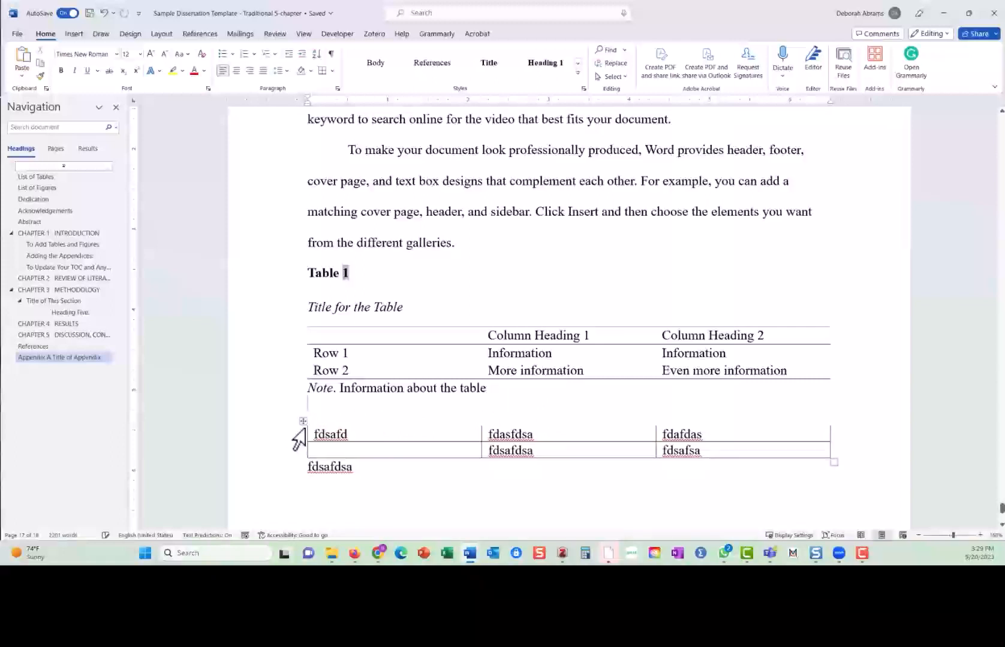
{"action": "left_click", "coordinate": [303, 422]}
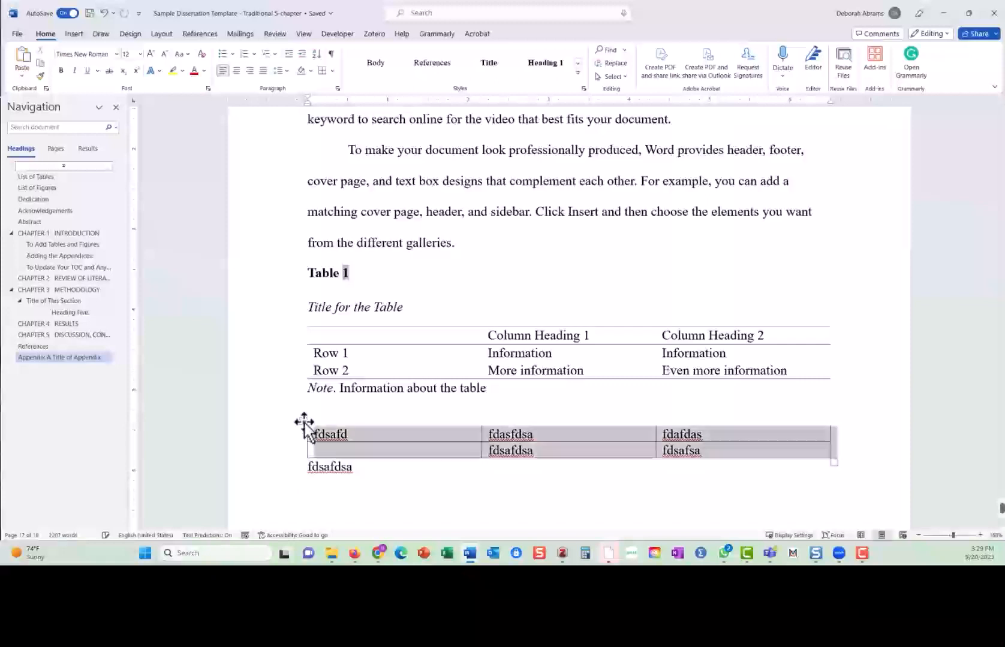
{"action": "right_click", "coordinate": [303, 421]}
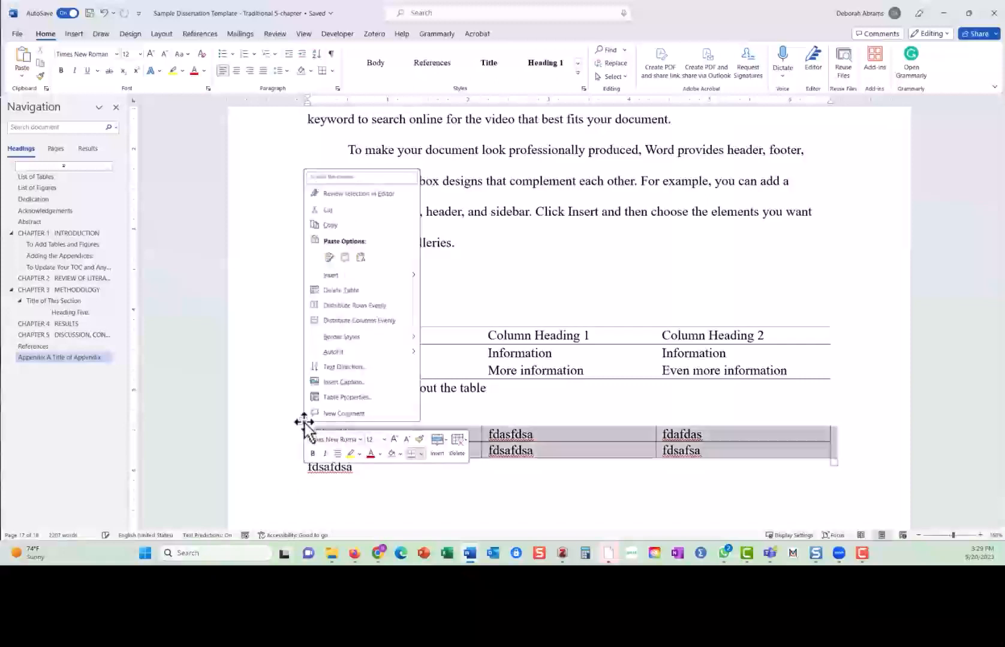
{"action": "left_click", "coordinate": [333, 380]}
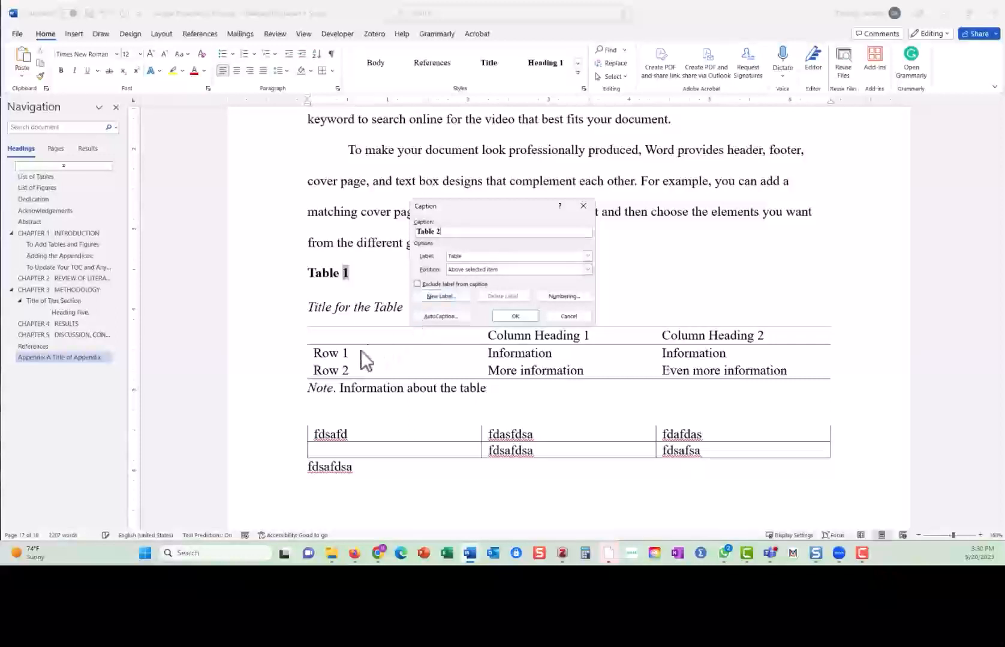
{"action": "left_click", "coordinate": [519, 315]}
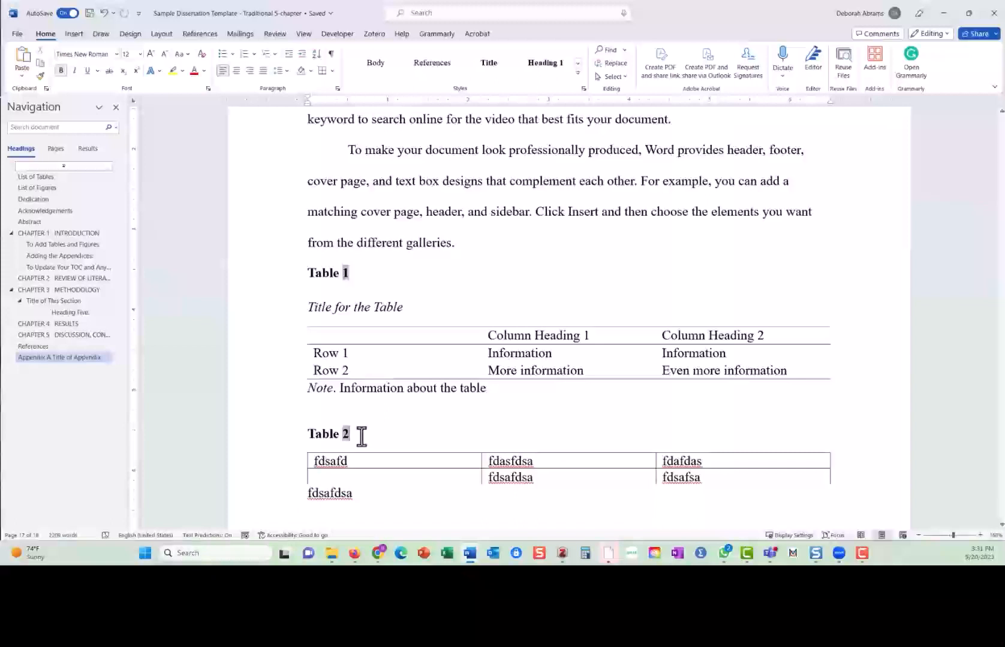
Add the title "Title of Table" two line breaks below the "Table 2" caption label.
{"action": "key", "text": "Return"}
{"action": "key", "text": "Return"}
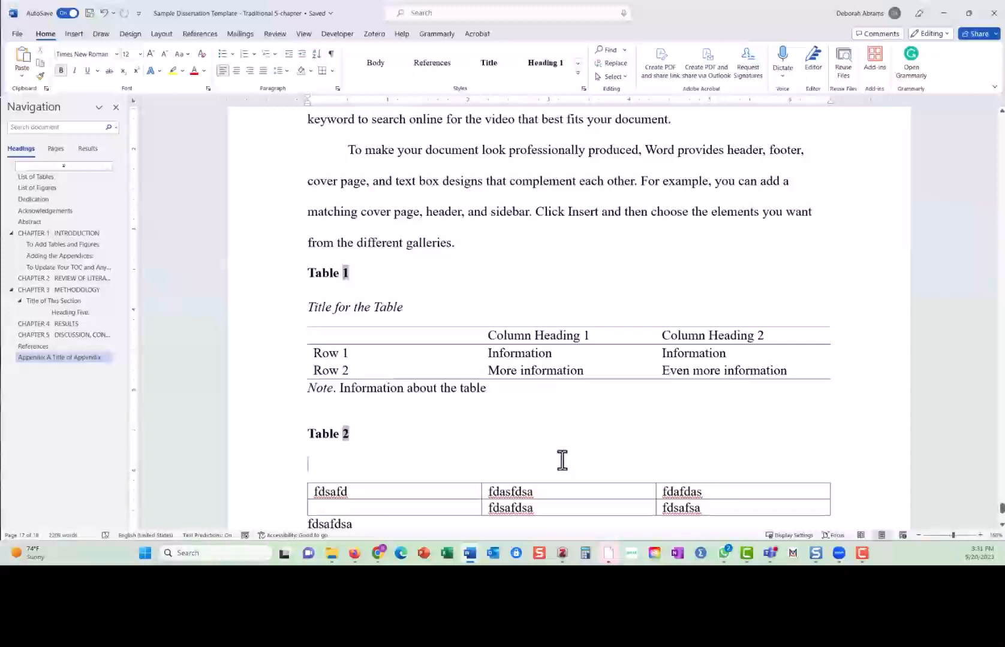
{"action": "type", "text": "Title of Table"}
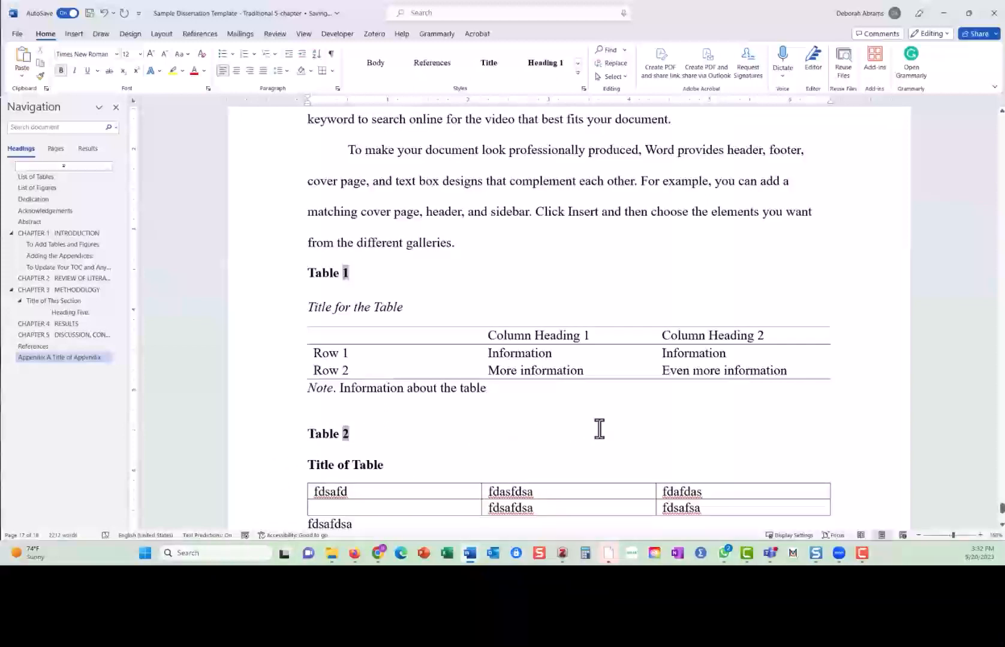
Reveal the formatting marks, change the "Title of Table" line under Table 2 from bold to italic, and hide the marks.
{"action": "left_click", "coordinate": [331, 54]}
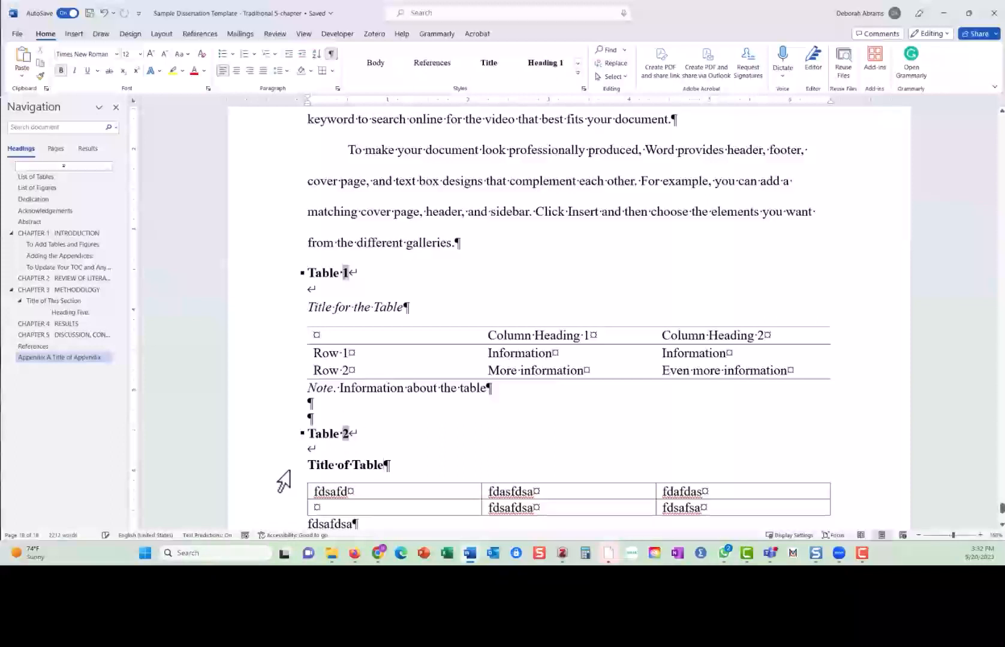
{"action": "triple_click", "coordinate": [379, 465]}
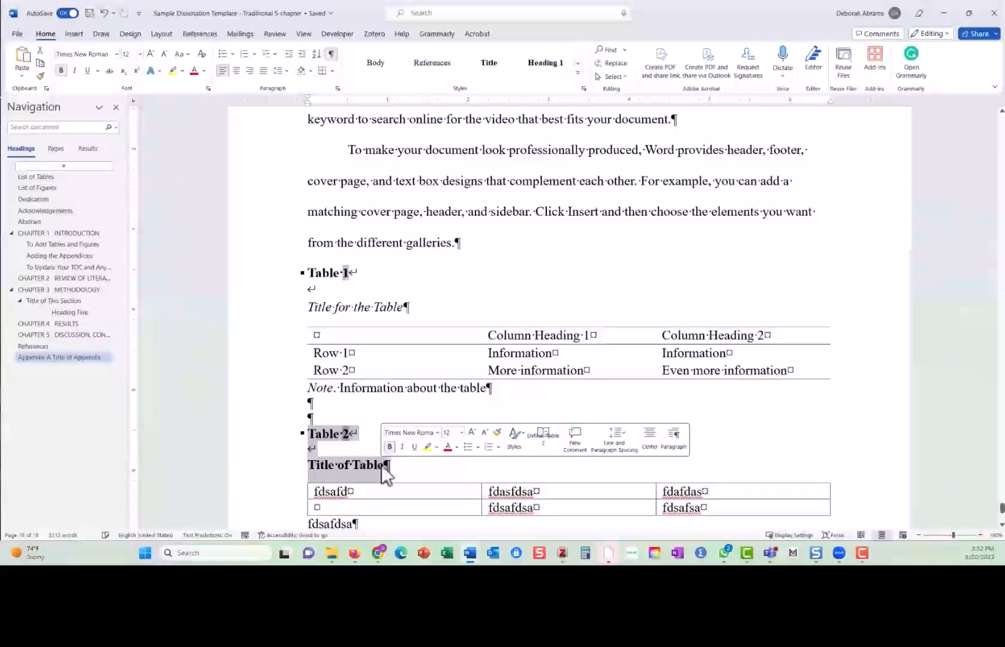
{"action": "left_click", "coordinate": [334, 467]}
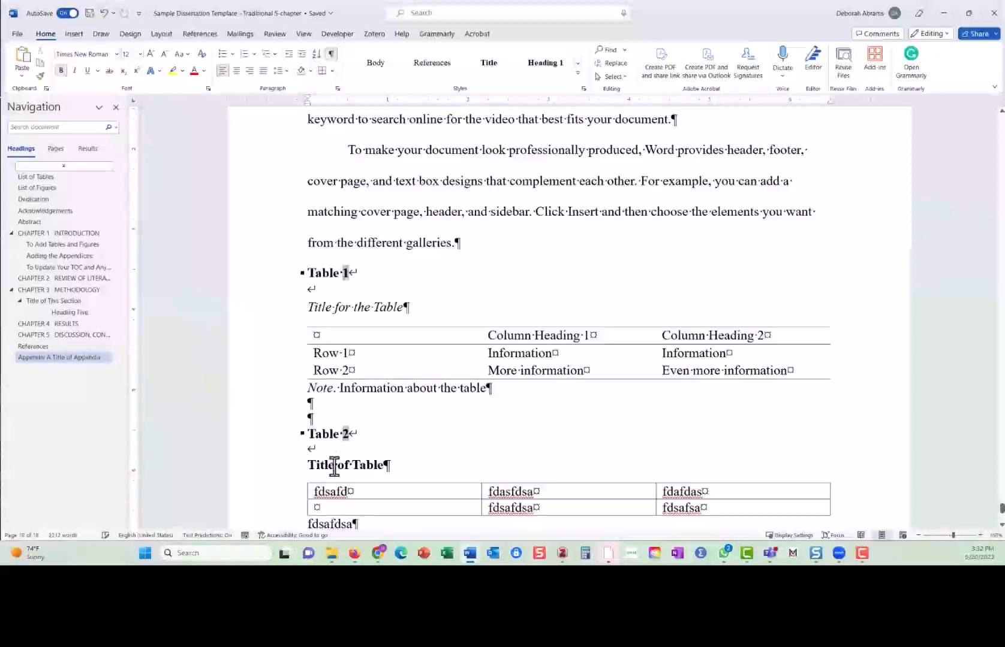
{"action": "left_click_drag", "start_coordinate": [332, 466], "coordinate": [376, 466]}
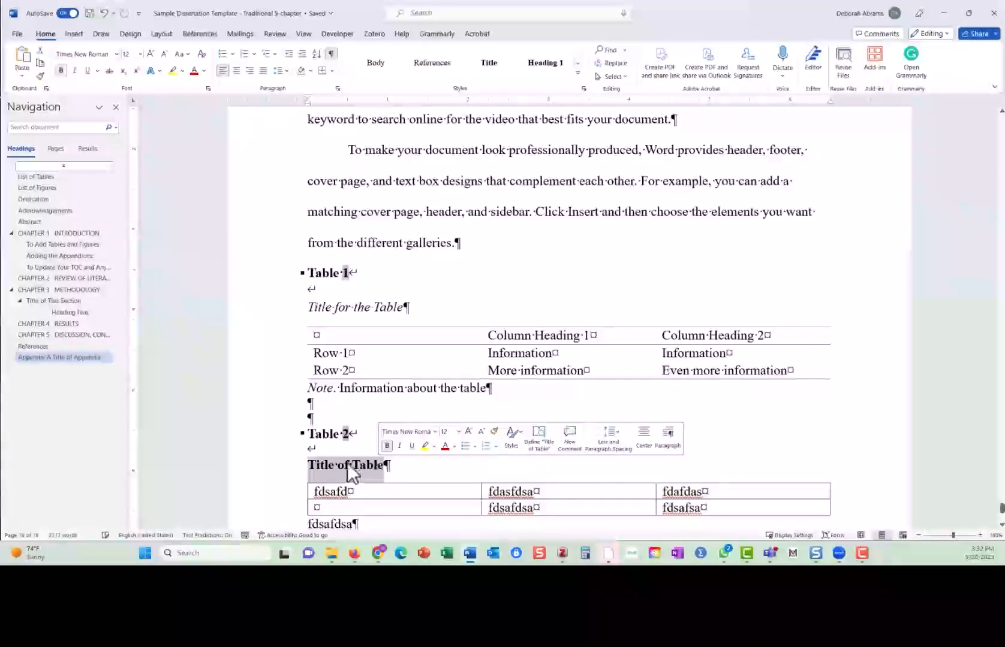
{"action": "key", "text": "ctrl+b"}
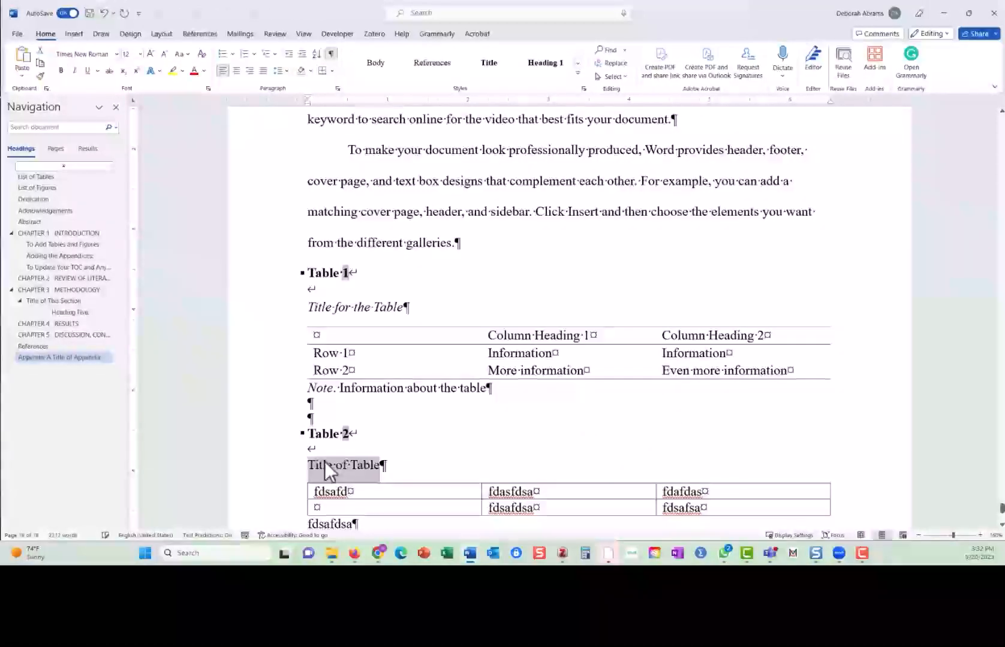
{"action": "left_click", "coordinate": [74, 71]}
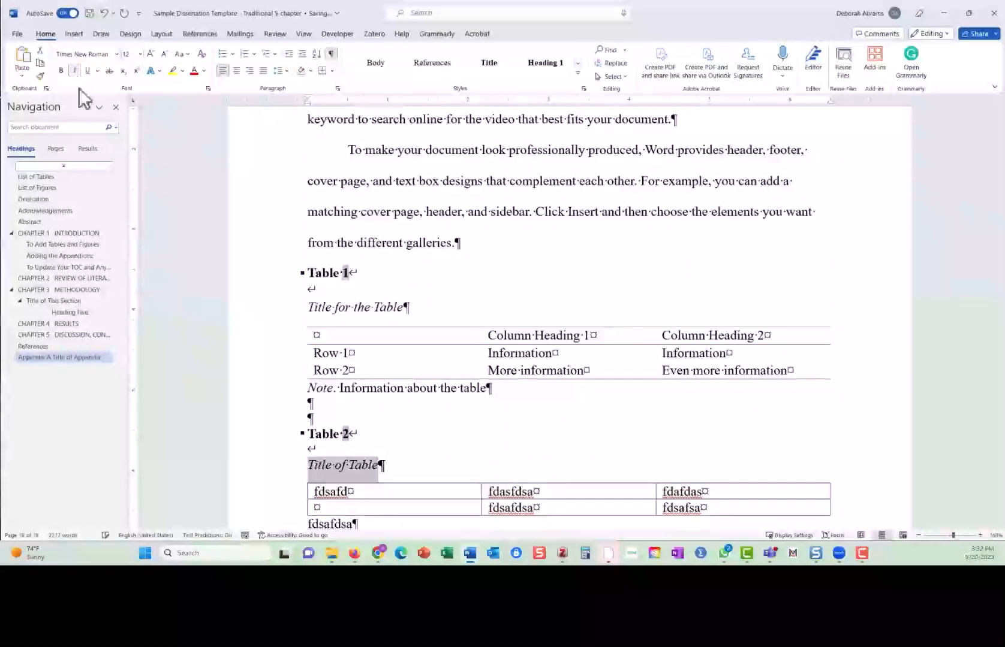
{"action": "left_click", "coordinate": [410, 467]}
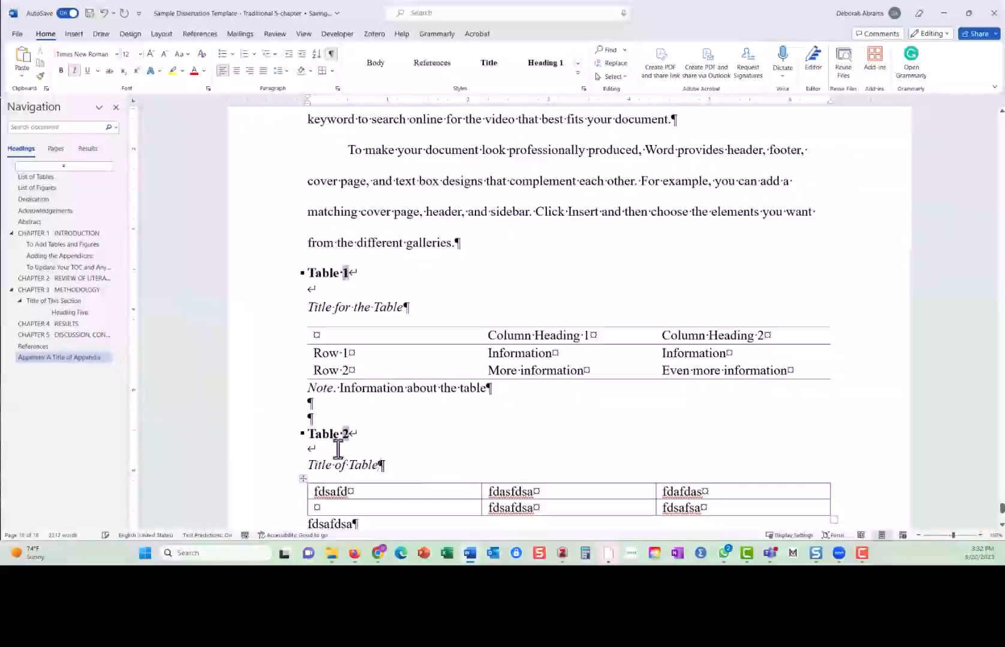
{"action": "left_click", "coordinate": [330, 55]}
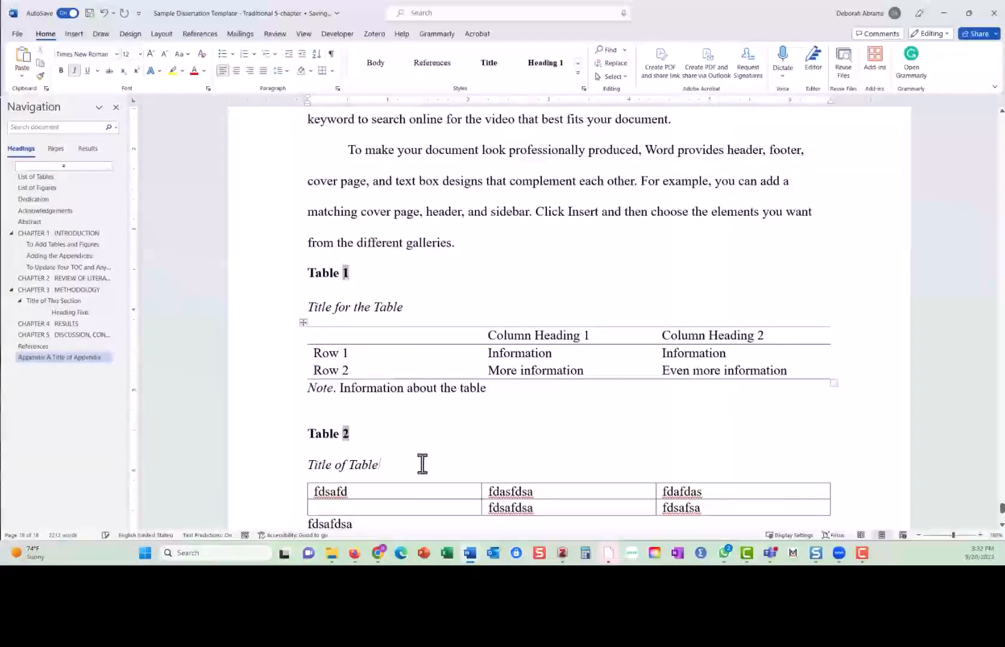
{"action": "scroll", "coordinate": [384, 455], "scroll_direction": "down", "scroll_amount": 1}
{"action": "scroll", "coordinate": [378, 451], "scroll_direction": "down", "scroll_amount": 1}
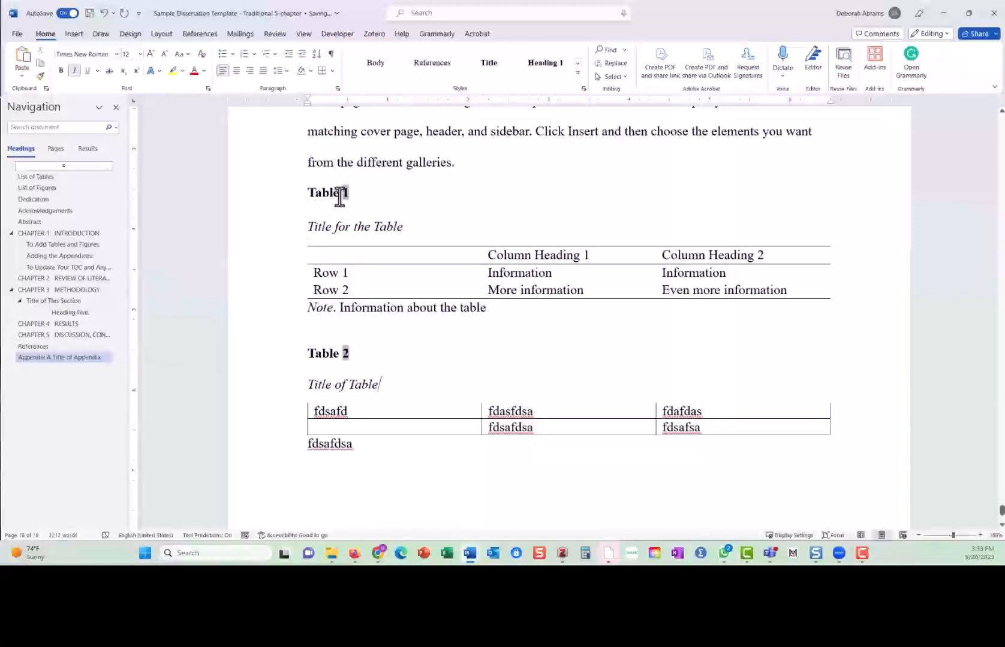
{"action": "left_click", "coordinate": [314, 327]}
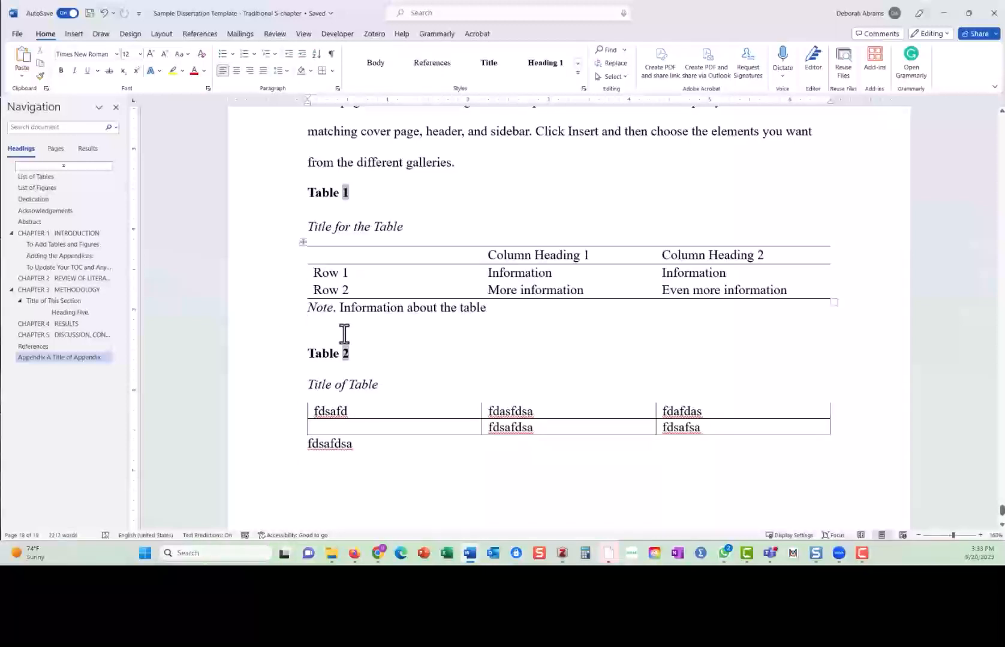
{"action": "left_click", "coordinate": [625, 320]}
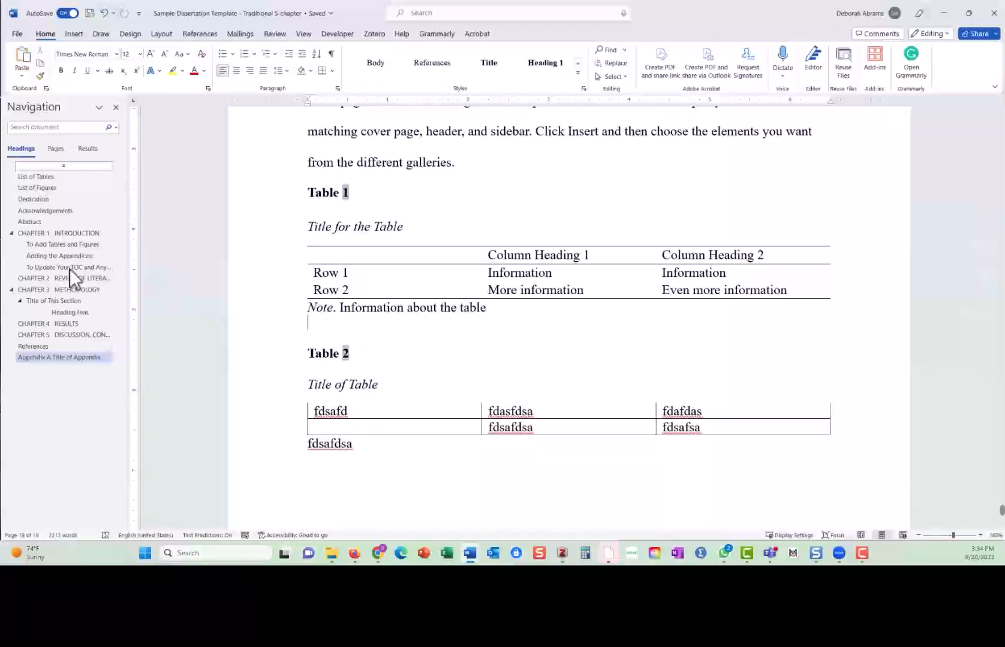
Update the entire List of Tables field, including entries as well as page numbers.
{"action": "left_click", "coordinate": [26, 178]}
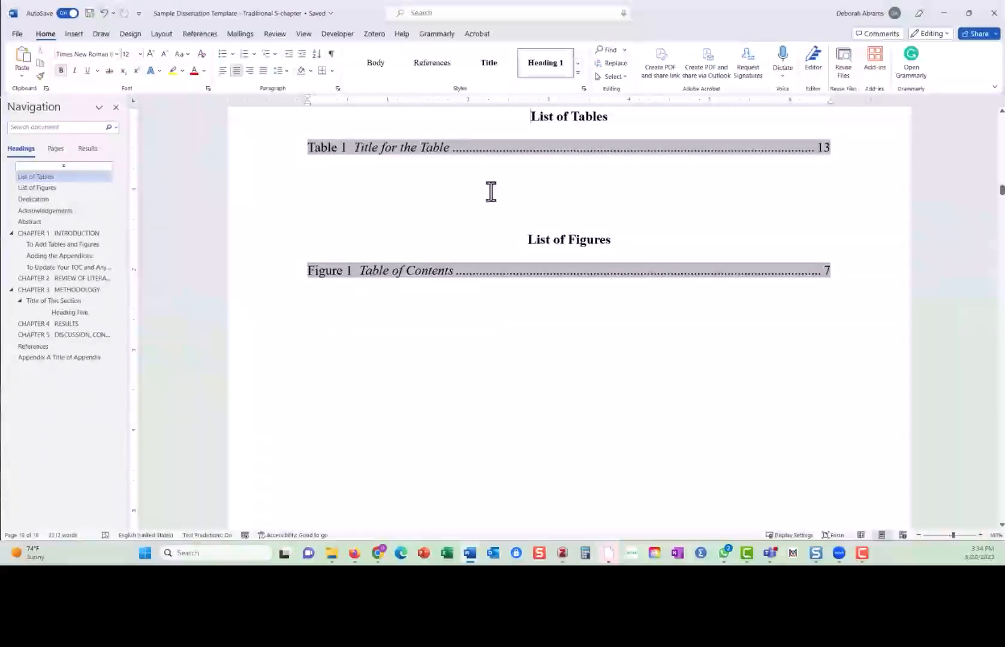
{"action": "right_click", "coordinate": [473, 148]}
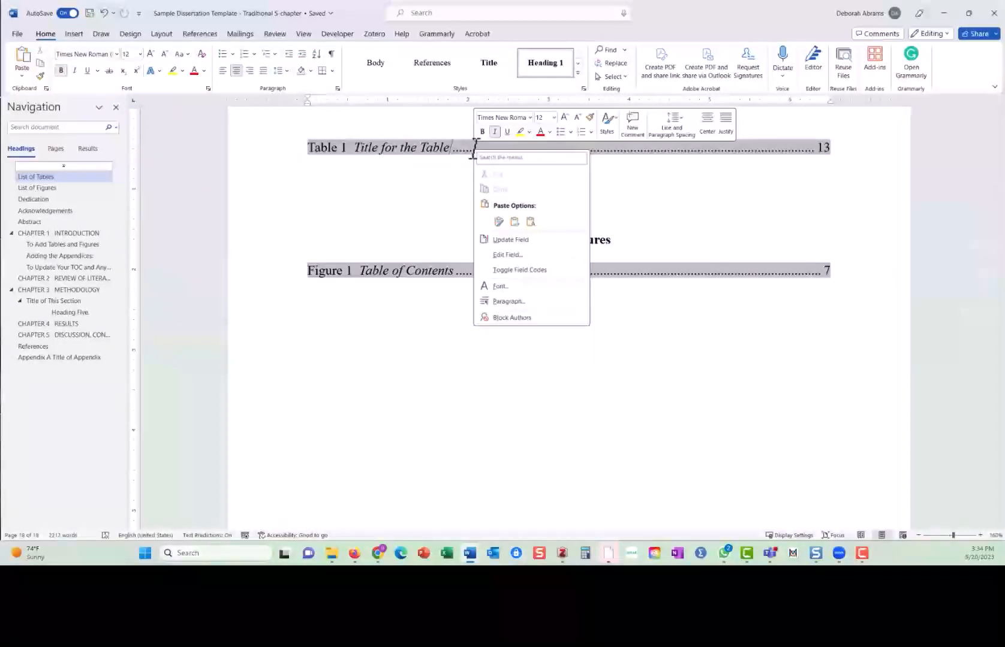
{"action": "left_click", "coordinate": [516, 240]}
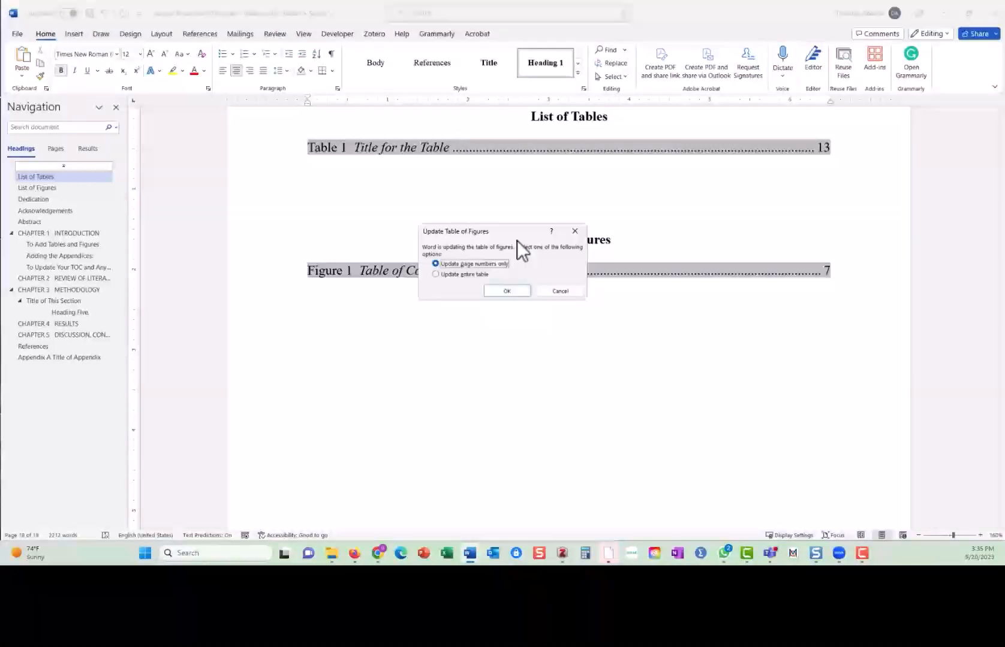
{"action": "left_click", "coordinate": [435, 274]}
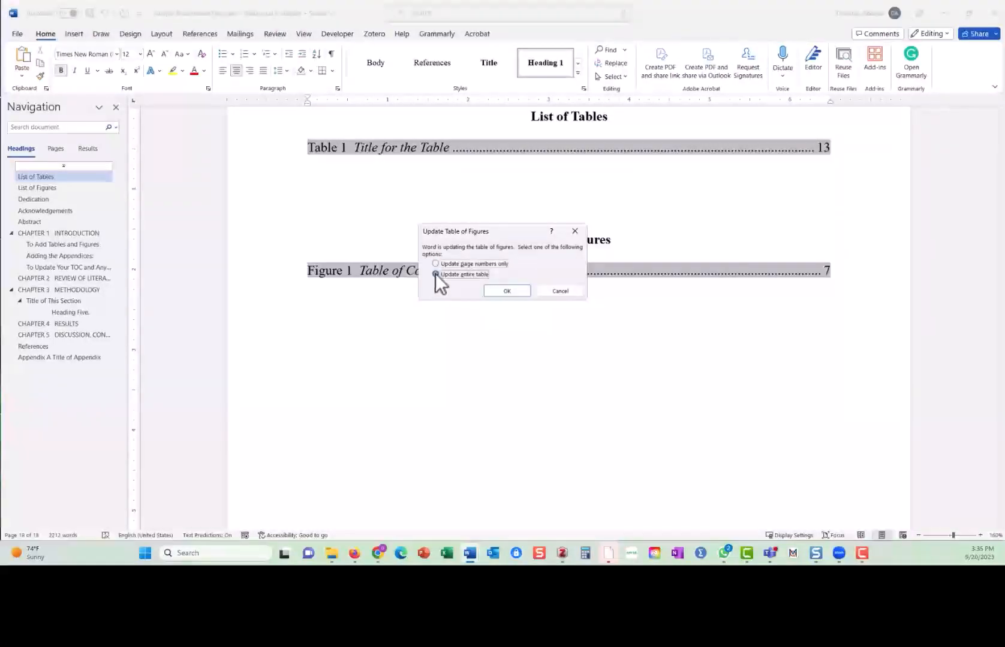
{"action": "left_click", "coordinate": [507, 291]}
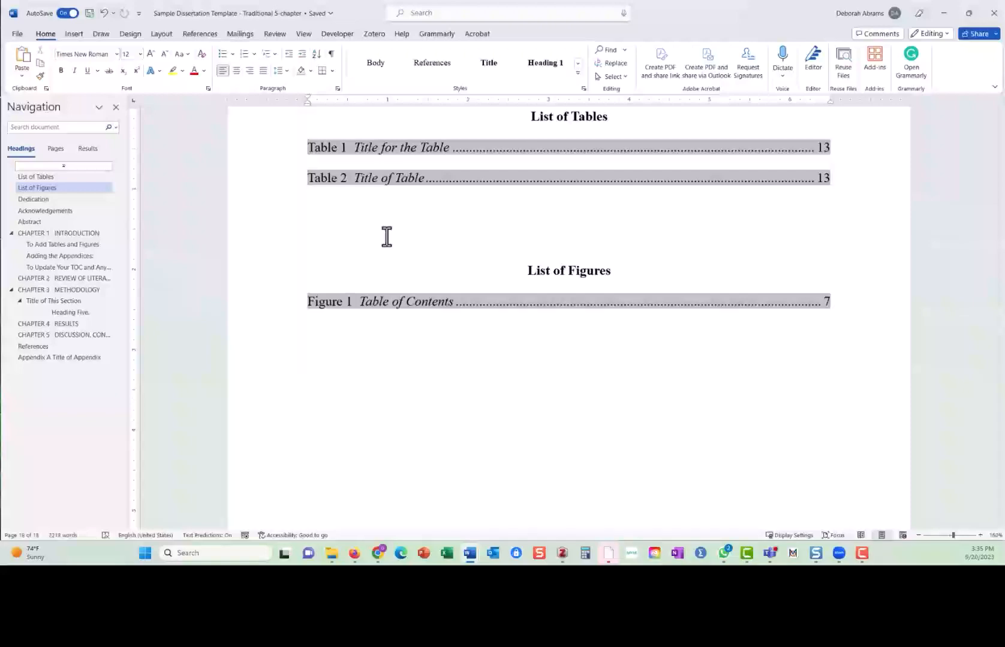
Add the parenthetical "(see )" before the final period of the appendix paragraph that precedes Table 1.
{"action": "left_click", "coordinate": [86, 357]}
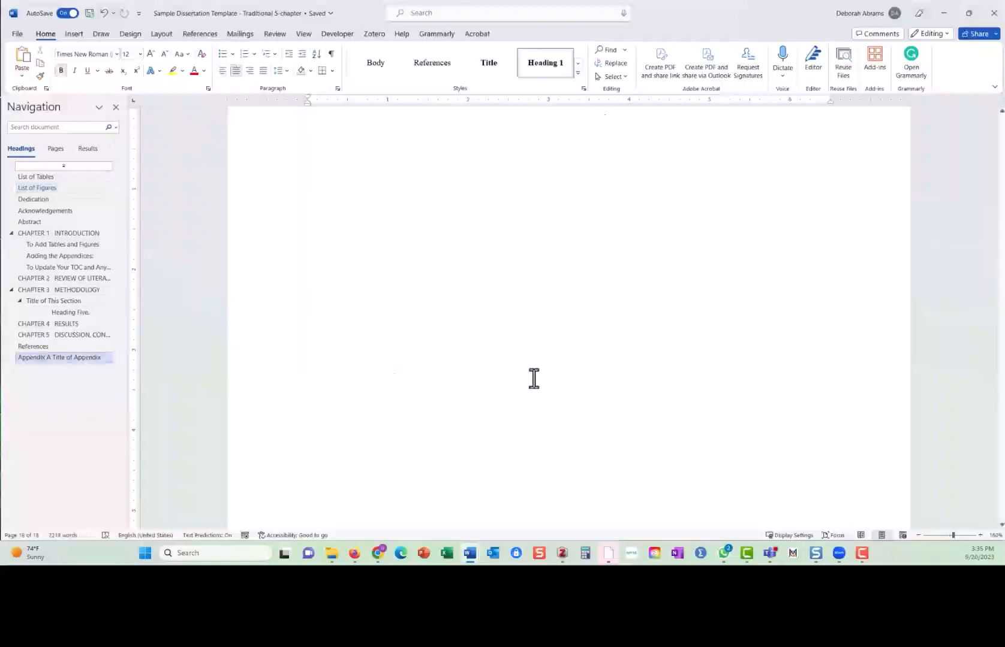
{"action": "scroll", "coordinate": [540, 362], "scroll_direction": "down", "scroll_amount": 1}
{"action": "scroll", "coordinate": [521, 367], "scroll_direction": "down", "scroll_amount": 1}
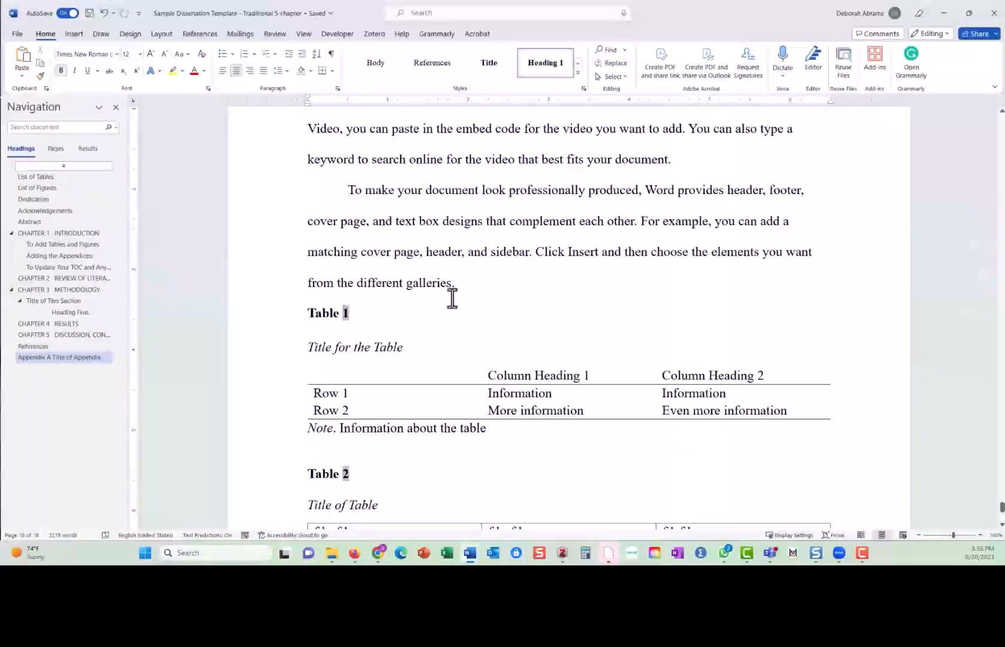
{"action": "left_click", "coordinate": [448, 285]}
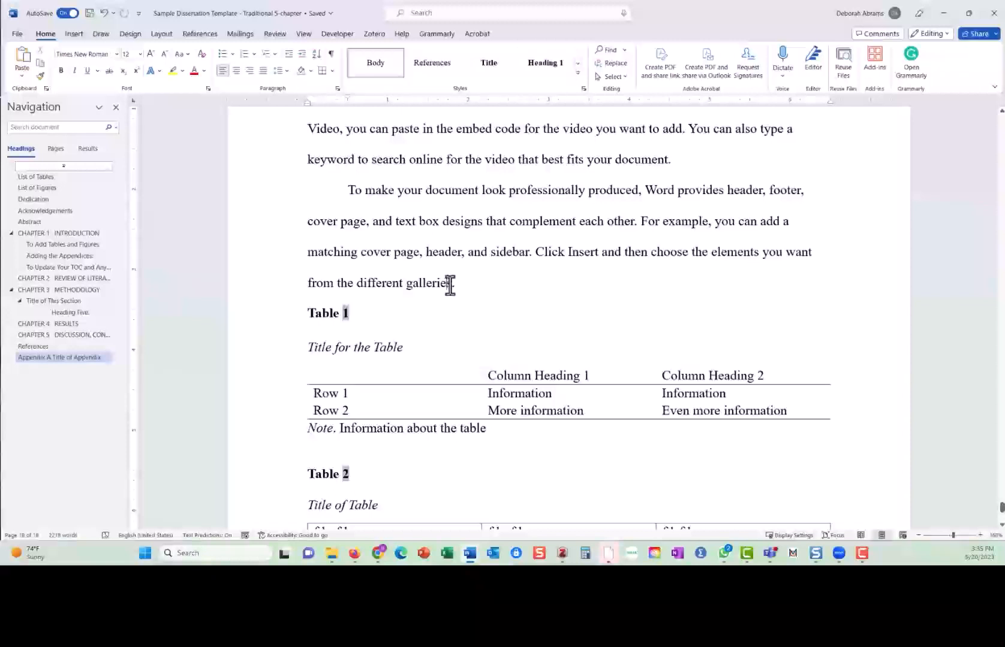
{"action": "type", "text": "(see "}
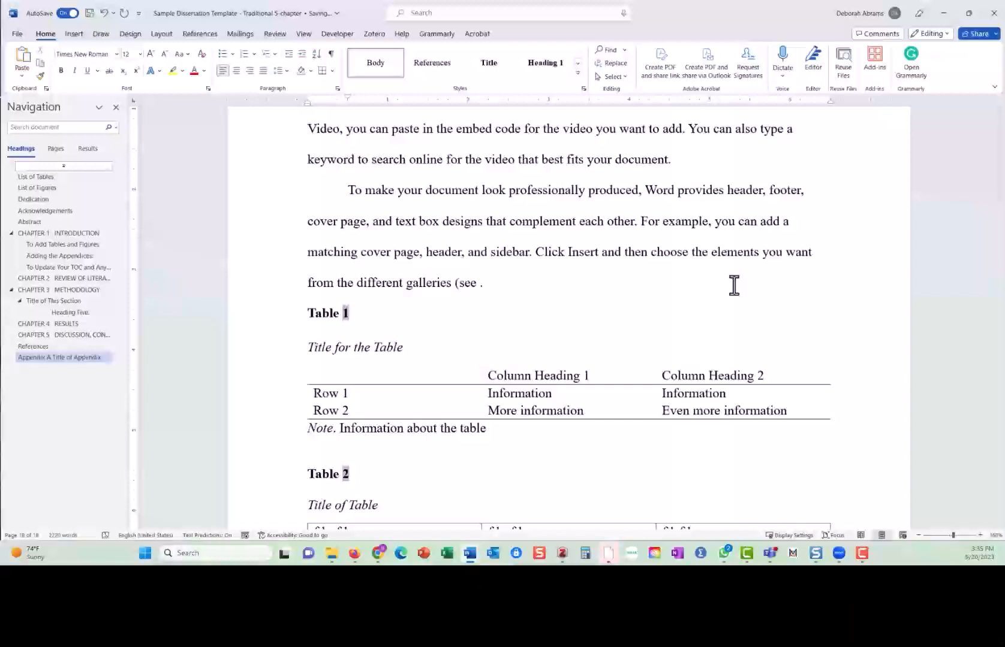
{"action": "type", "text": ")"}
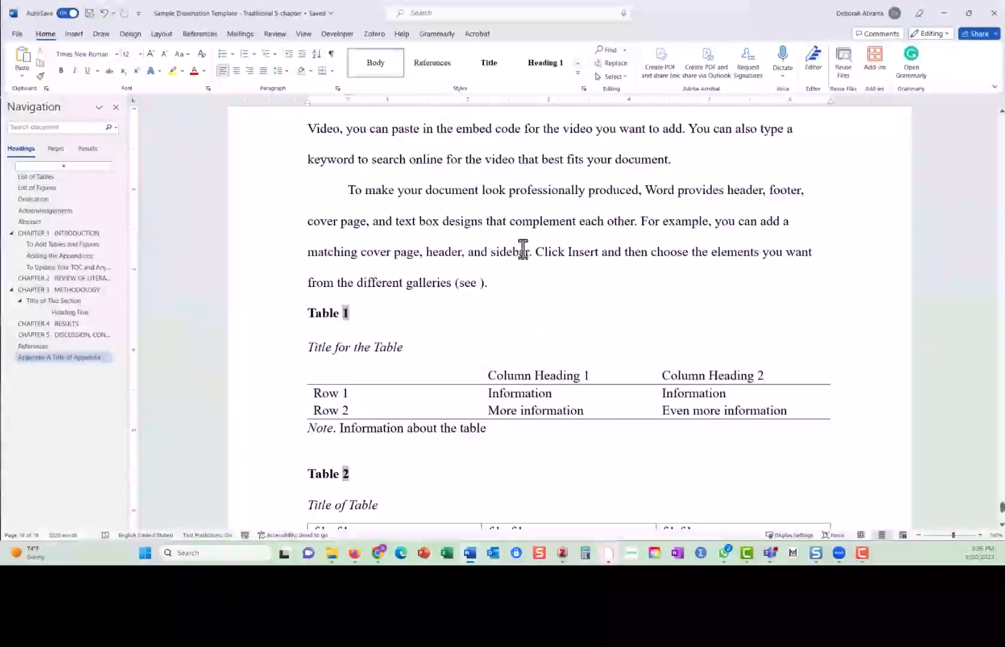
Insert a hyperlinked cross-reference to Table 2 inside the "(see )" parentheses, using only the label and number.
{"action": "left_click", "coordinate": [194, 34]}
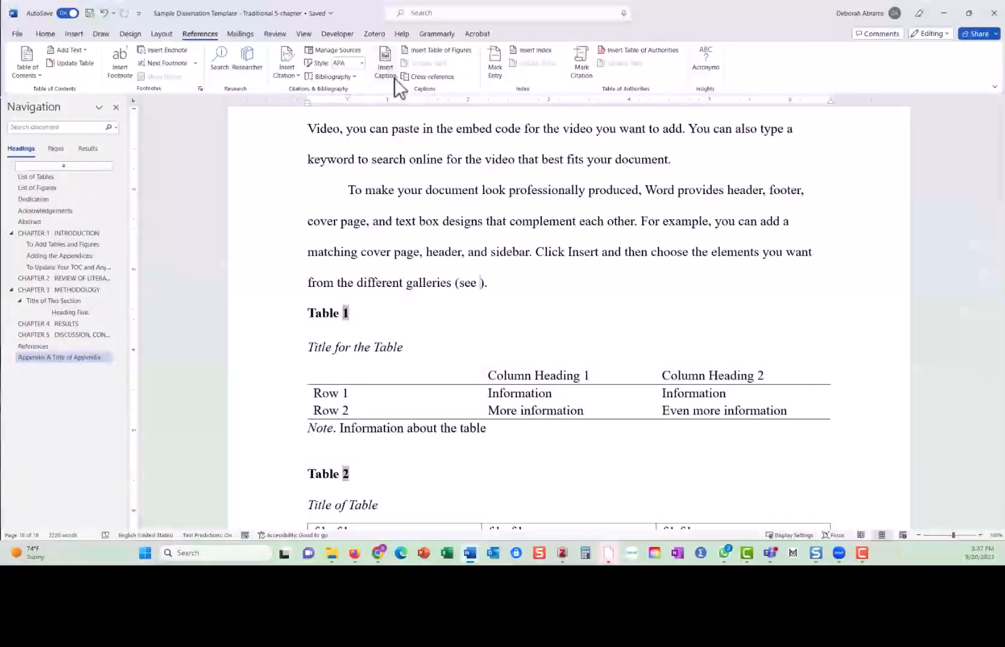
{"action": "left_click", "coordinate": [428, 77]}
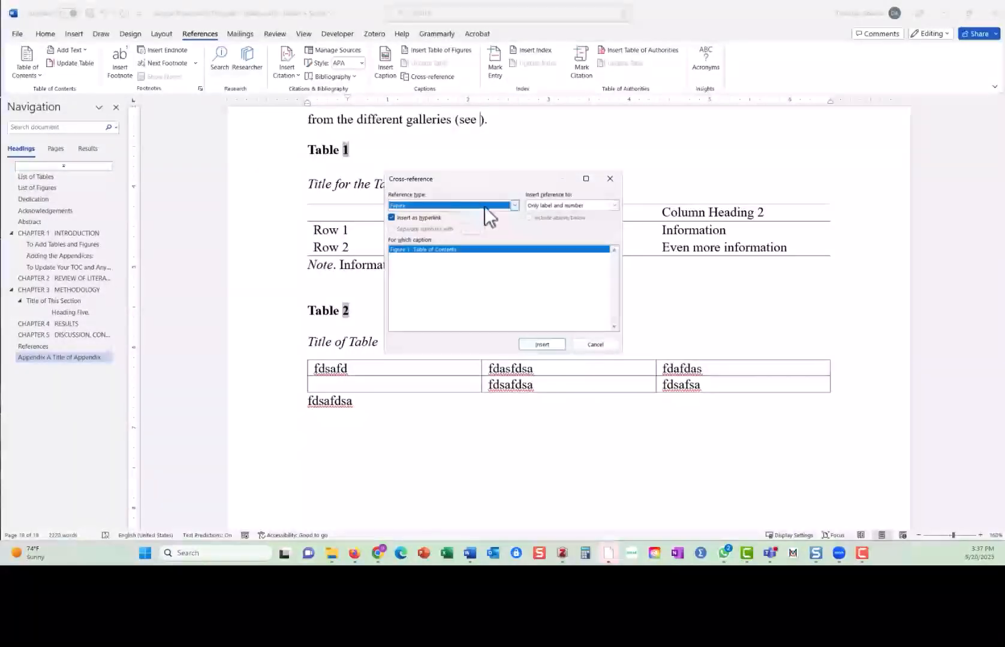
{"action": "left_click", "coordinate": [512, 206]}
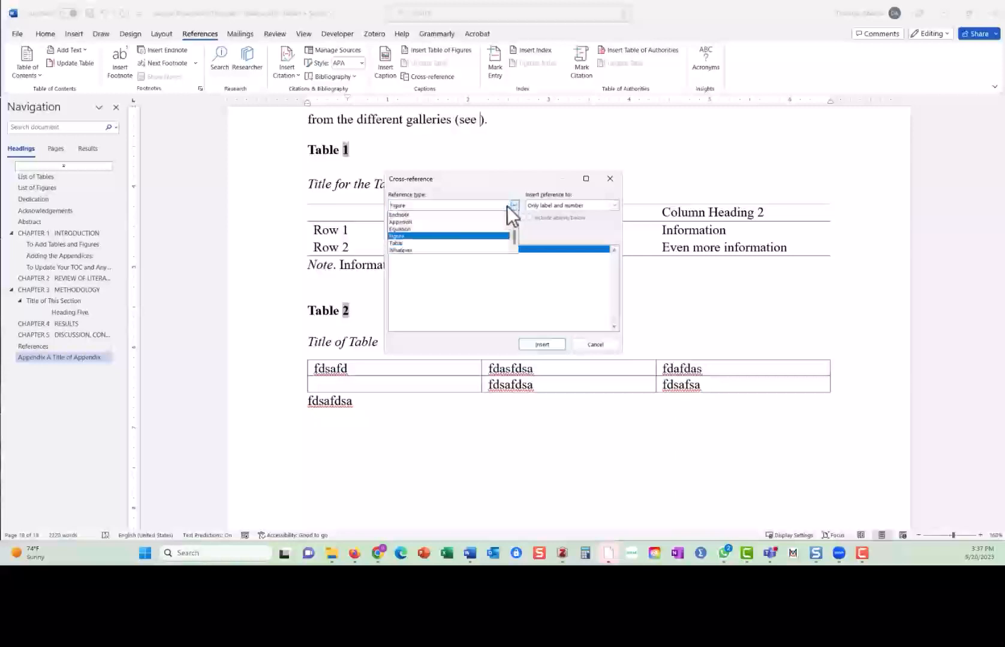
{"action": "left_click", "coordinate": [397, 242]}
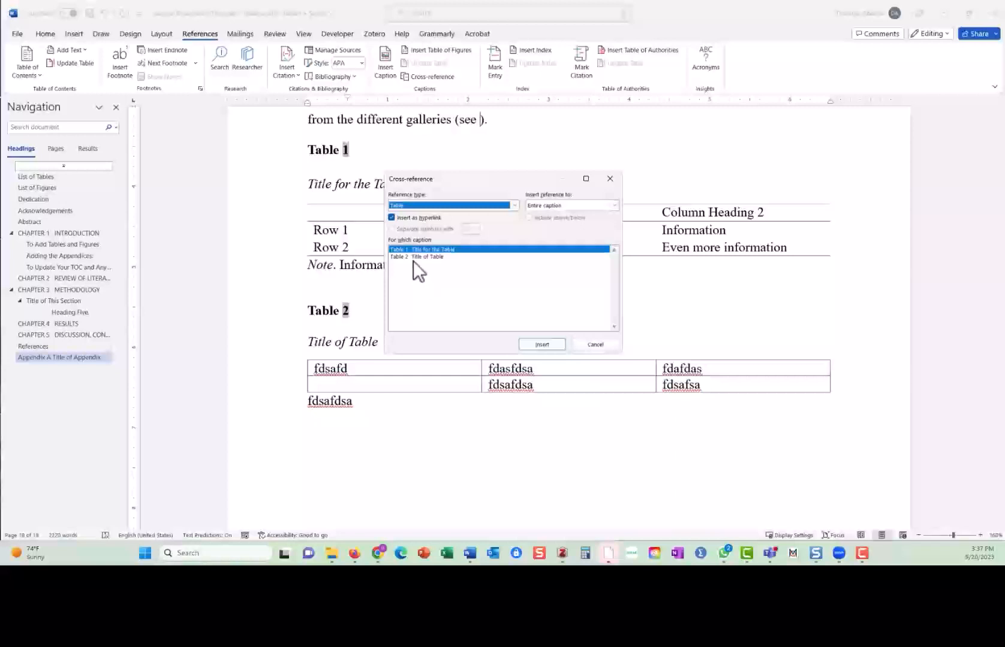
{"action": "left_click", "coordinate": [411, 257]}
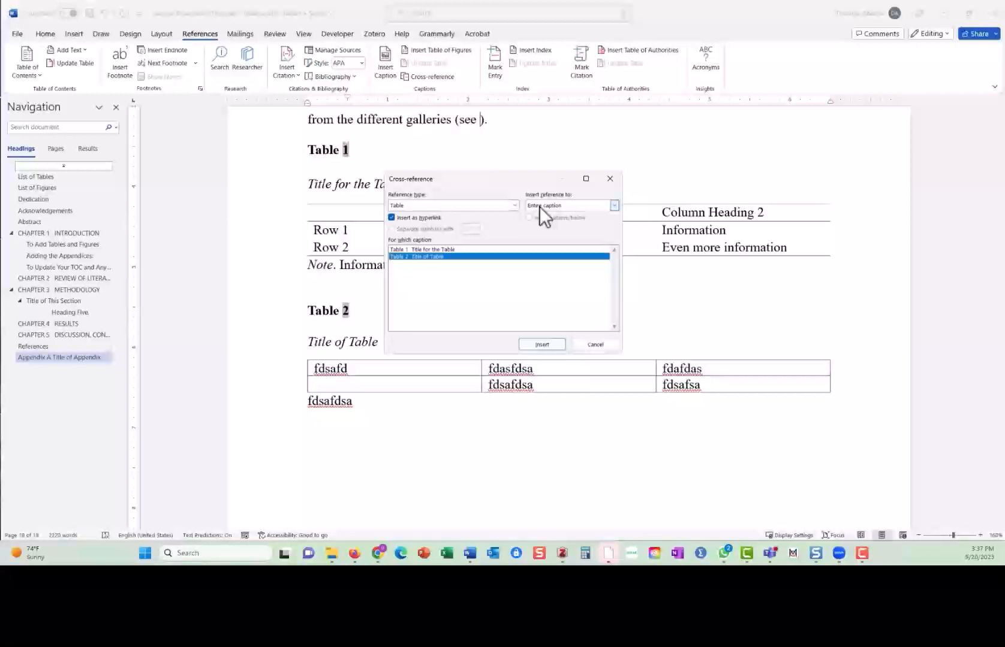
{"action": "left_click", "coordinate": [614, 206]}
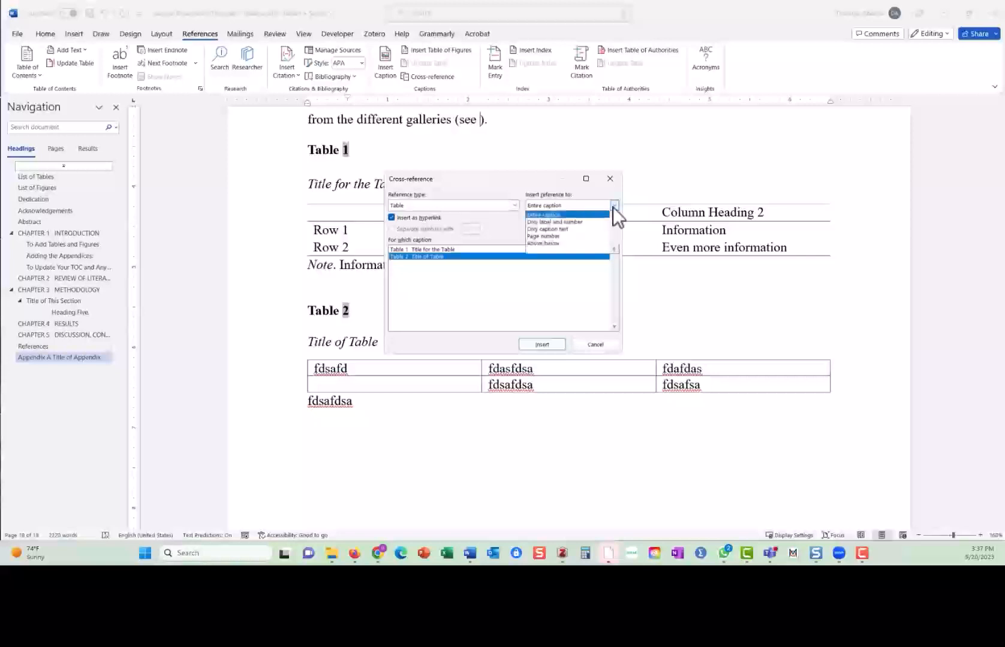
{"action": "left_click", "coordinate": [558, 222]}
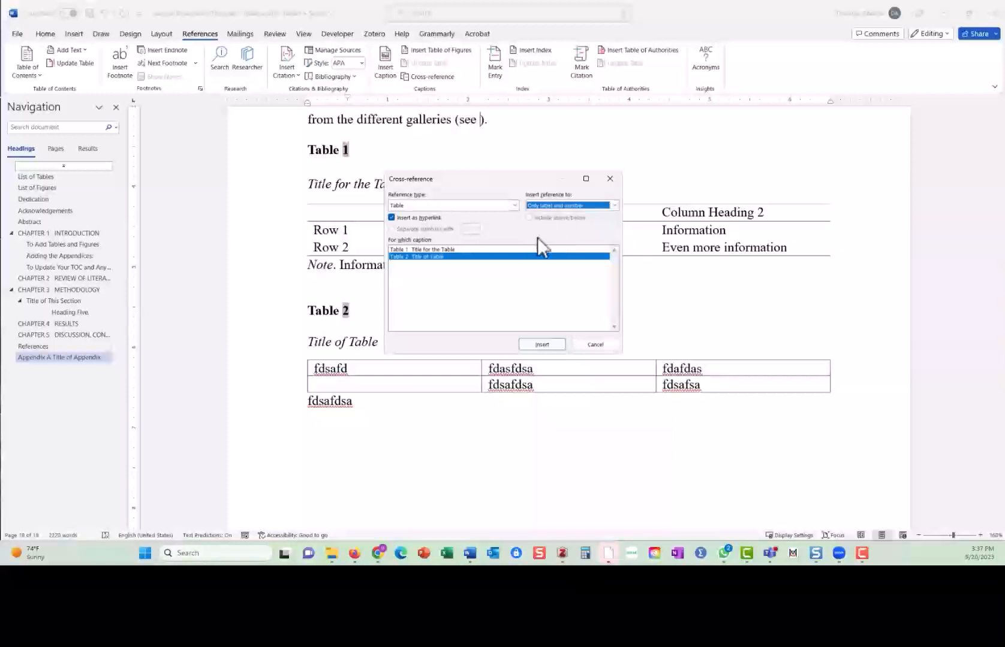
{"action": "left_click", "coordinate": [541, 345]}
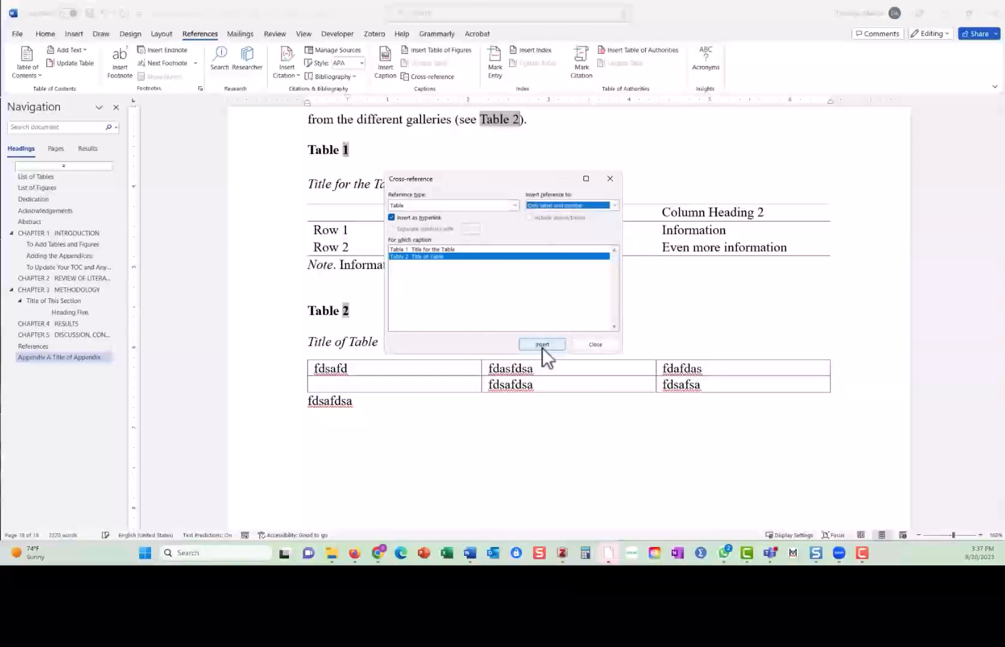
{"action": "left_click", "coordinate": [583, 344]}
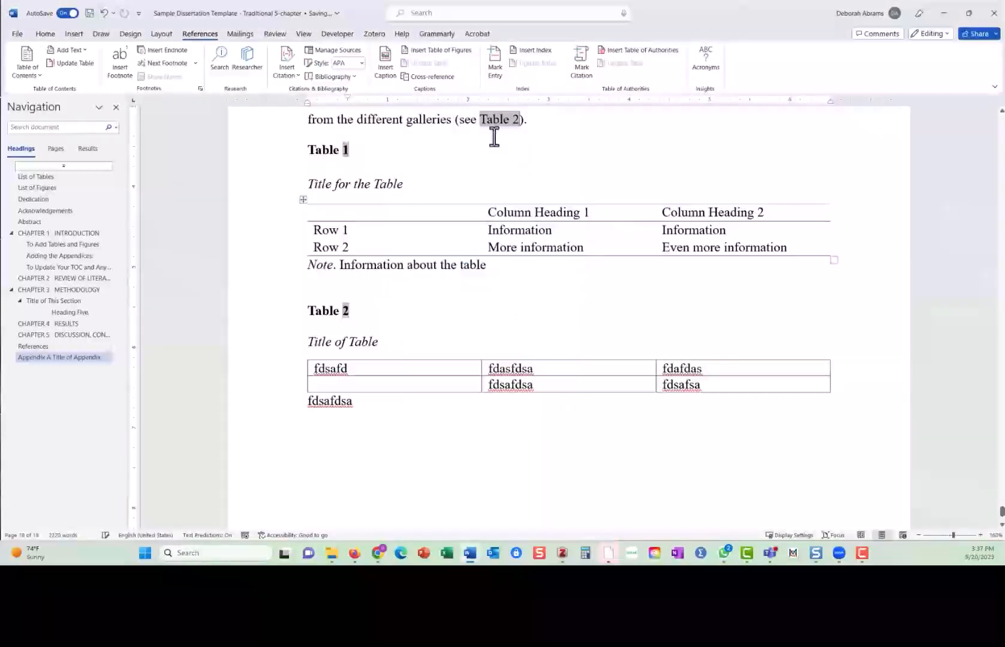
{"action": "scroll", "coordinate": [489, 139], "scroll_direction": "up", "scroll_amount": 2}
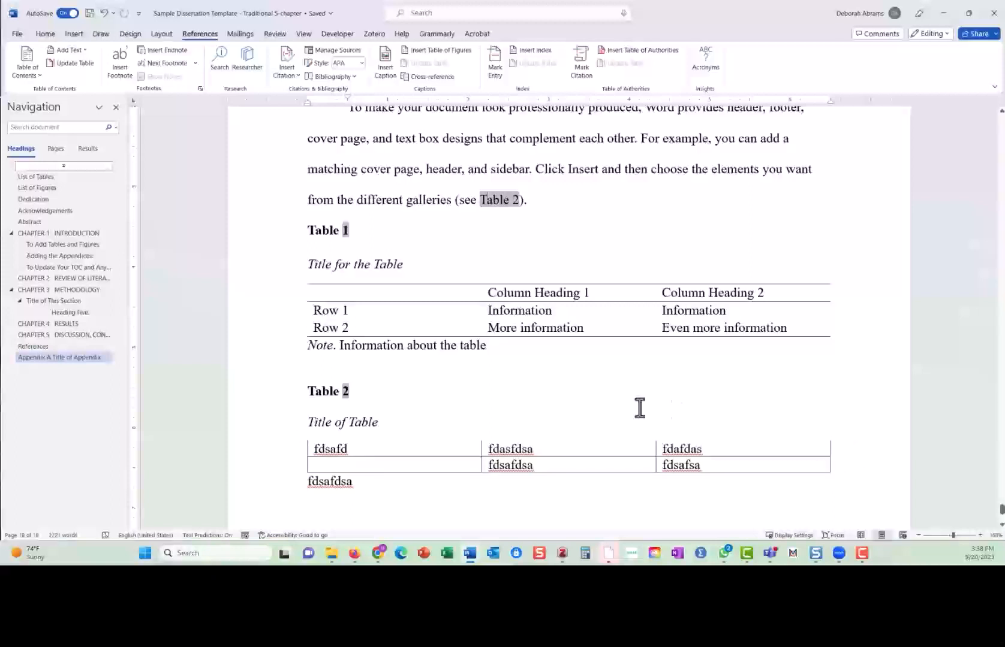
{"action": "scroll", "coordinate": [597, 410], "scroll_direction": "down", "scroll_amount": 2}
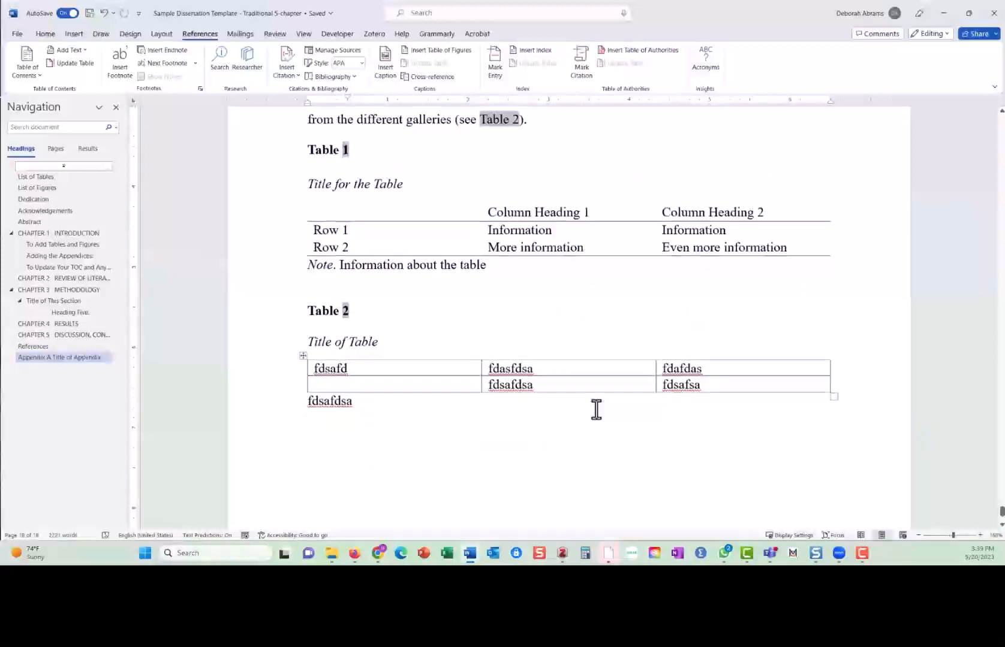
{"action": "scroll", "coordinate": [592, 410], "scroll_direction": "down", "scroll_amount": 4}
{"action": "scroll", "coordinate": [592, 409], "scroll_direction": "up", "scroll_amount": 9}
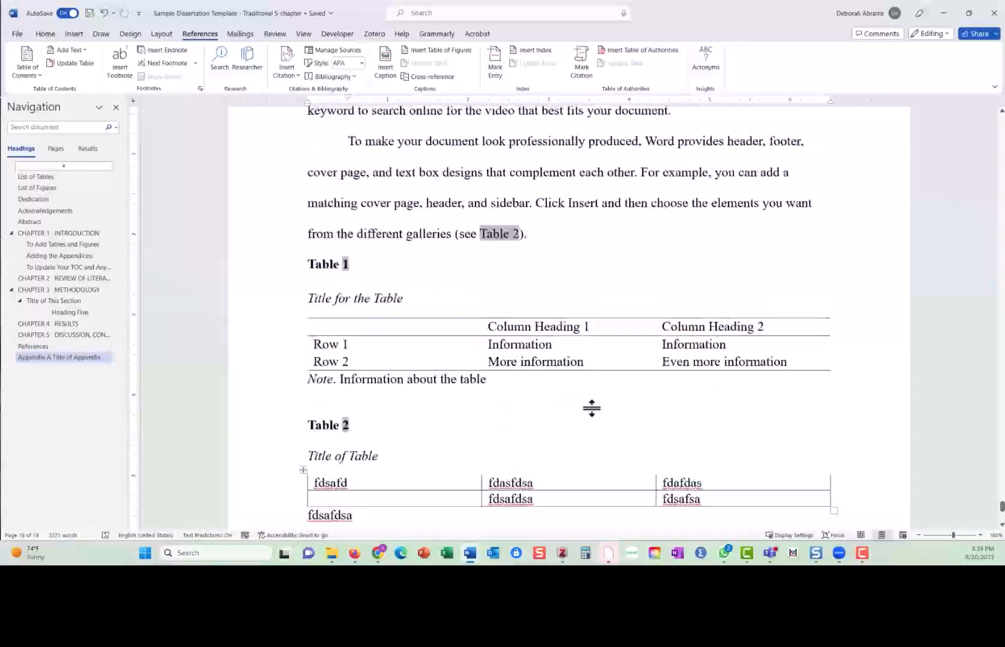
{"action": "scroll", "coordinate": [506, 223], "scroll_direction": "up", "scroll_amount": 3}
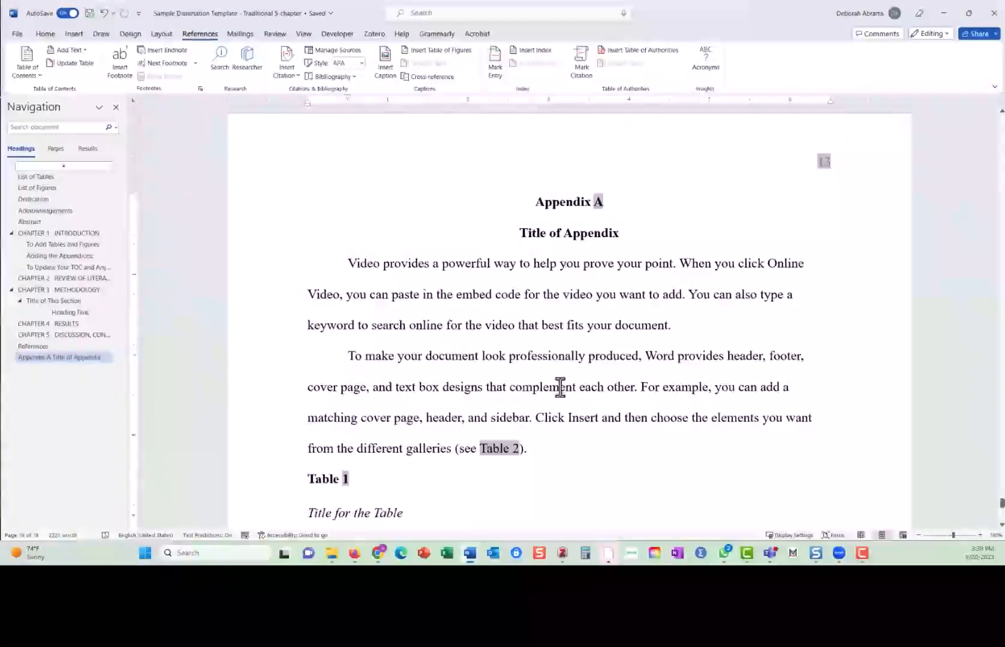
{"action": "scroll", "coordinate": [560, 388], "scroll_direction": "down", "scroll_amount": 1}
{"action": "scroll", "coordinate": [560, 388], "scroll_direction": "down", "scroll_amount": 10}
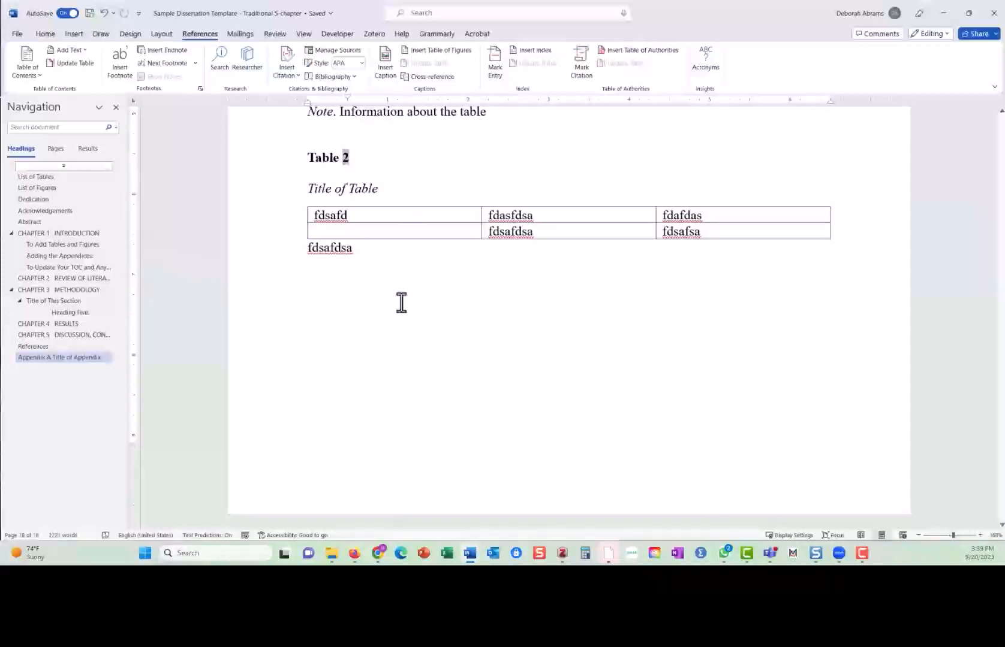
Reveal the formatting marks around Table 1 and Table 2 in the appendix.
{"action": "scroll", "coordinate": [402, 303], "scroll_direction": "up", "scroll_amount": 2}
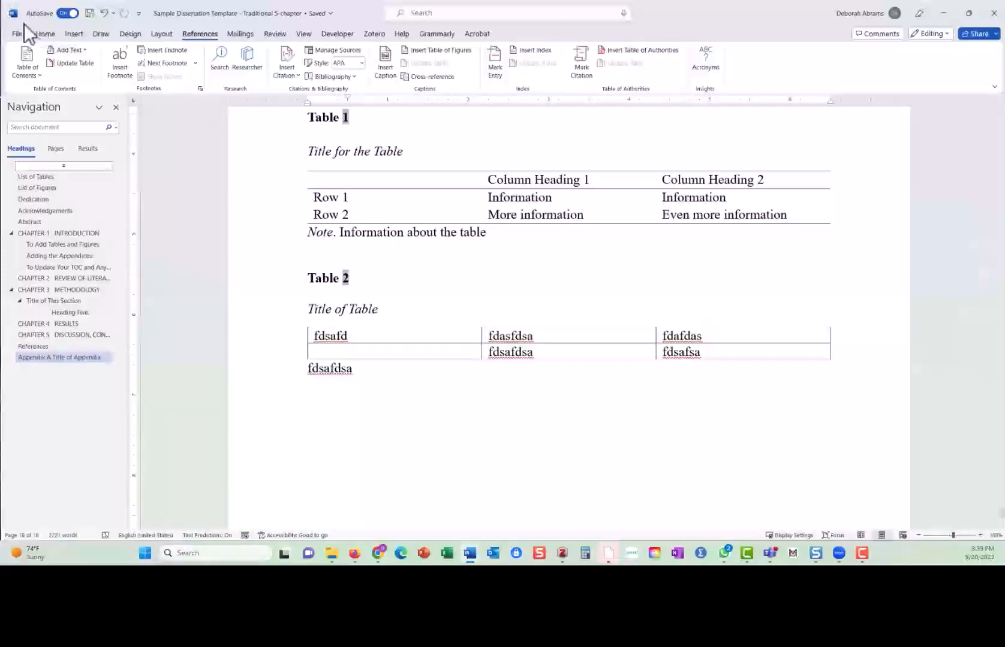
{"action": "left_click", "coordinate": [45, 34]}
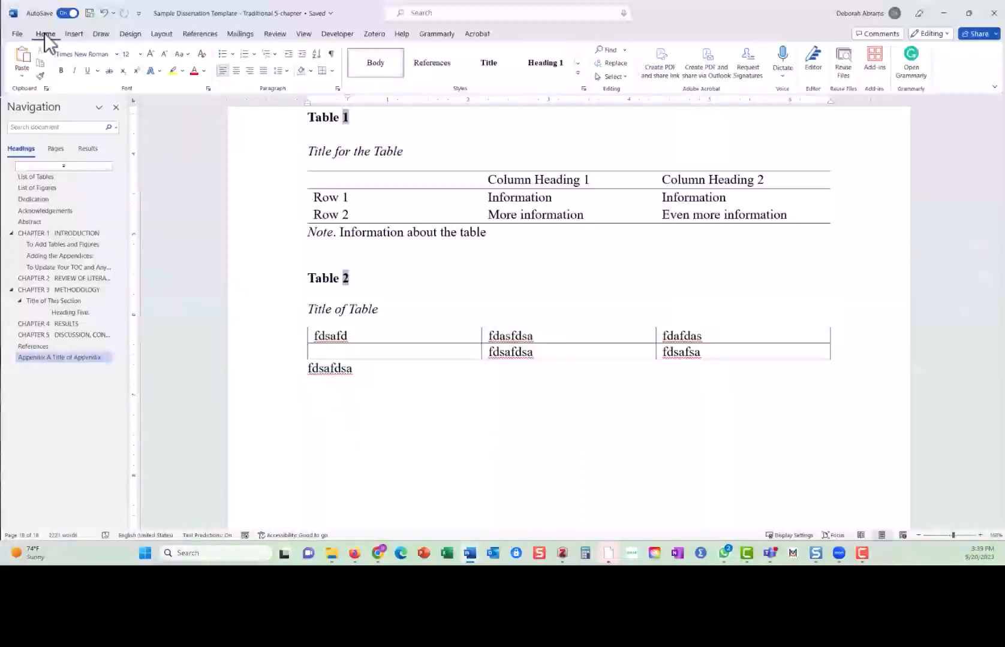
{"action": "left_click", "coordinate": [330, 54]}
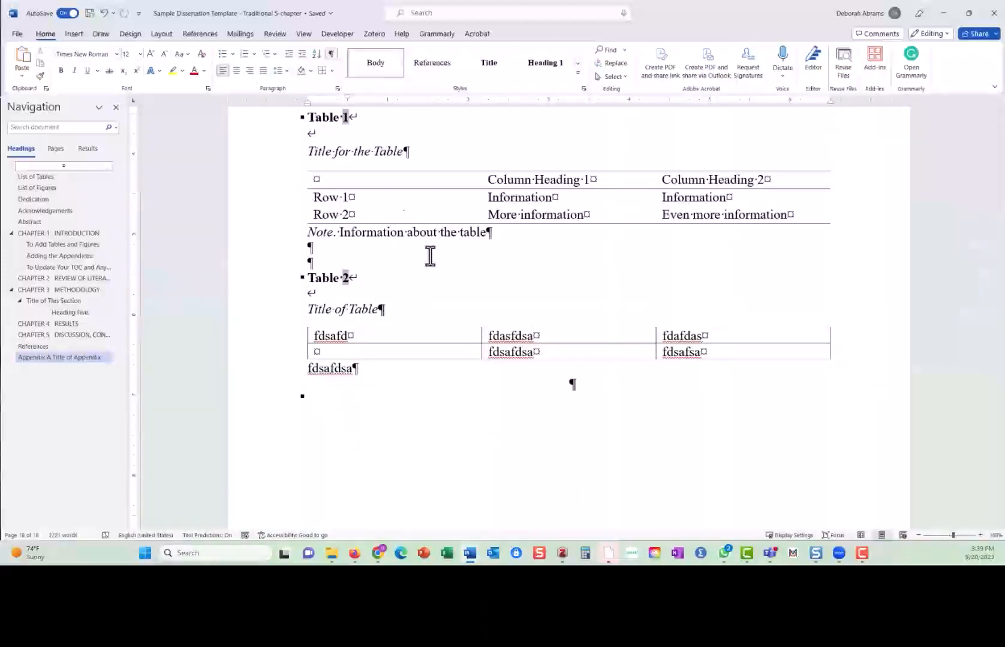
Try to reach a new page below Table 2 with repeated blank paragraphs, and delete those blank paragraphs.
{"action": "left_click", "coordinate": [573, 386]}
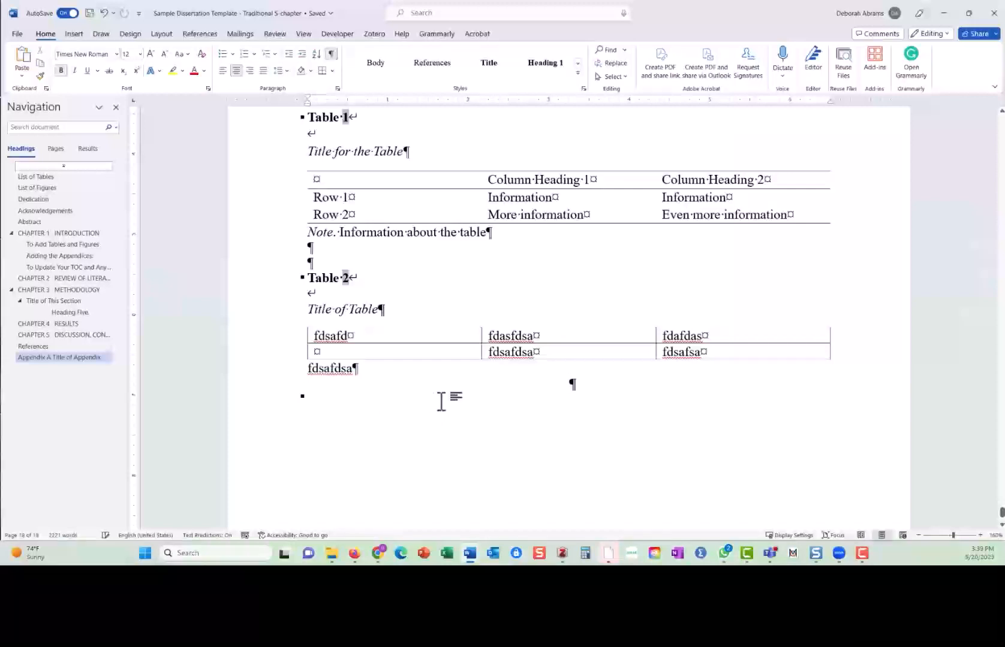
{"action": "double_click", "coordinate": [591, 443]}
{"action": "key", "text": "Return"}
{"action": "key", "text": "Return"}
{"action": "key", "text": "Return"}
{"action": "key", "text": "Return"}
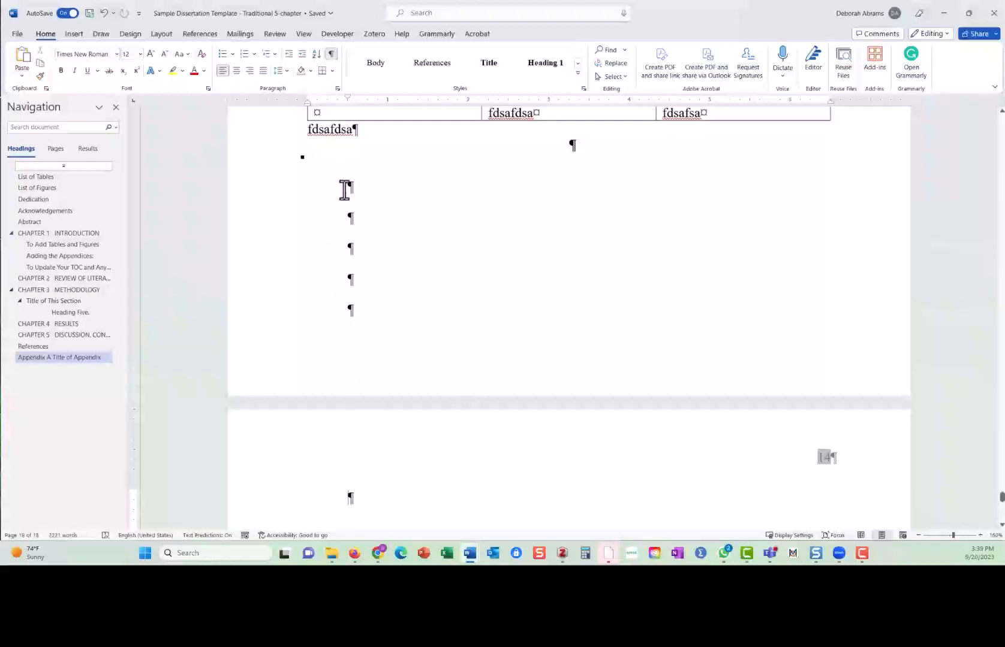
{"action": "left_click_drag", "start_coordinate": [343, 190], "coordinate": [367, 480]}
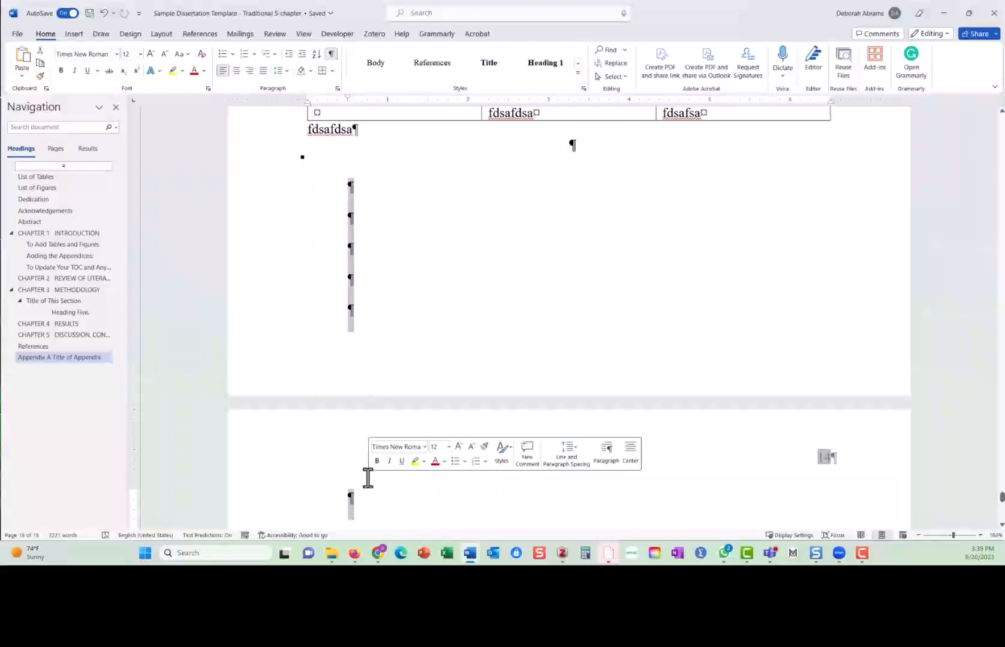
{"action": "key", "text": "Delete"}
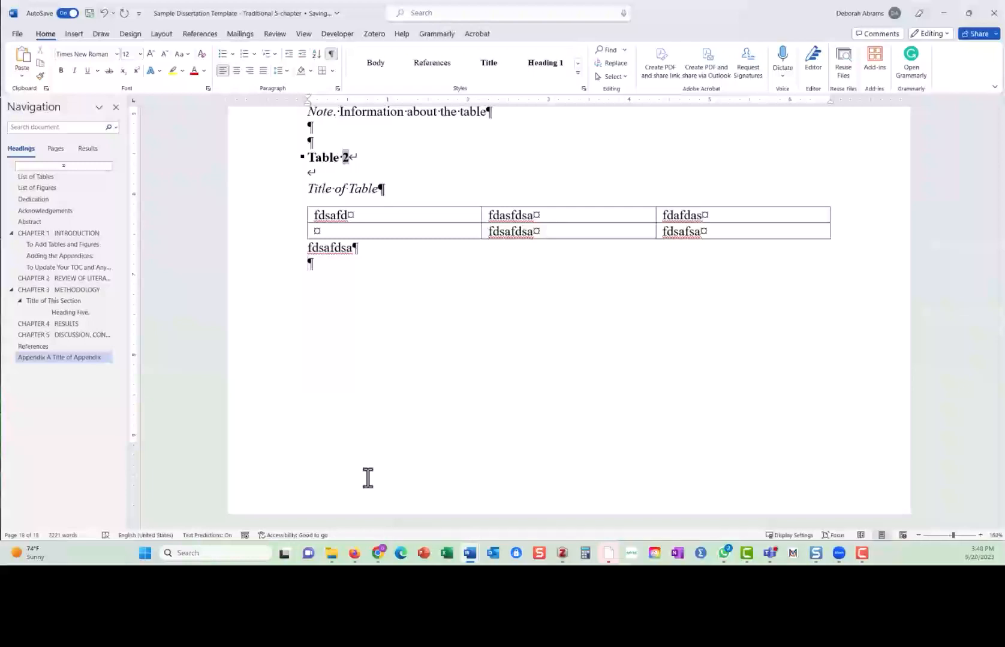
Insert a page break after the "fdsafdsa" line below Table 2.
{"action": "key", "text": "ctrl+Return"}
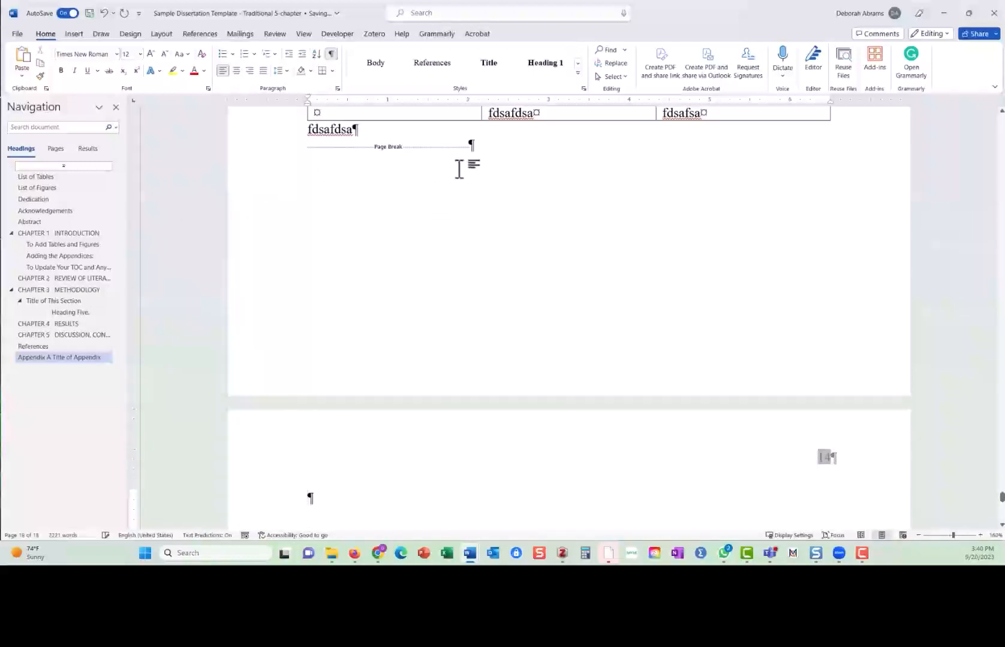
{"action": "scroll", "coordinate": [408, 394], "scroll_direction": "down", "scroll_amount": 3}
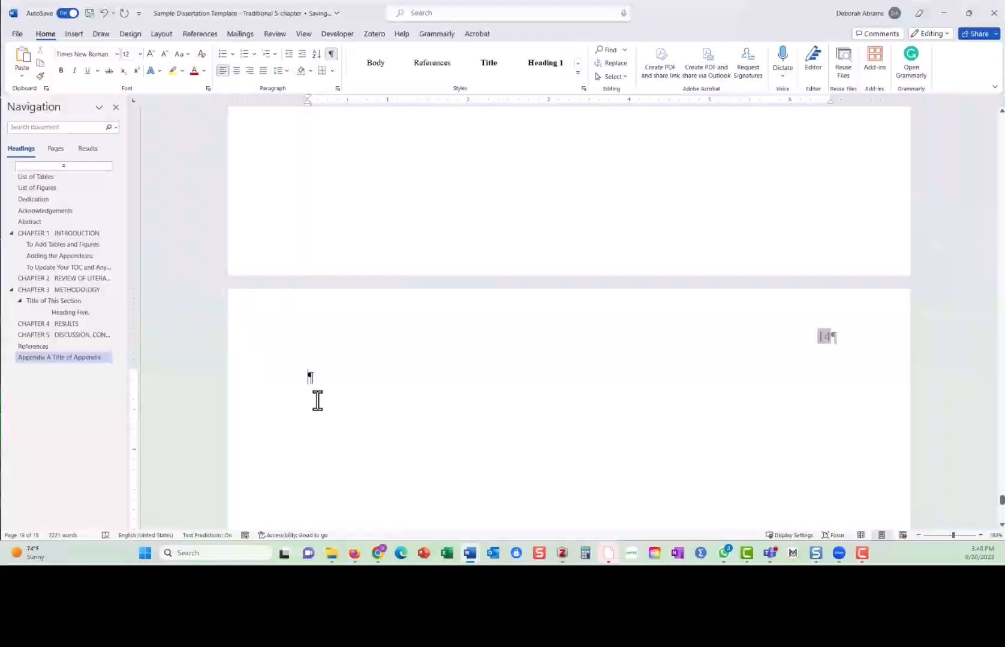
{"action": "scroll", "coordinate": [316, 384], "scroll_direction": "up", "scroll_amount": 5}
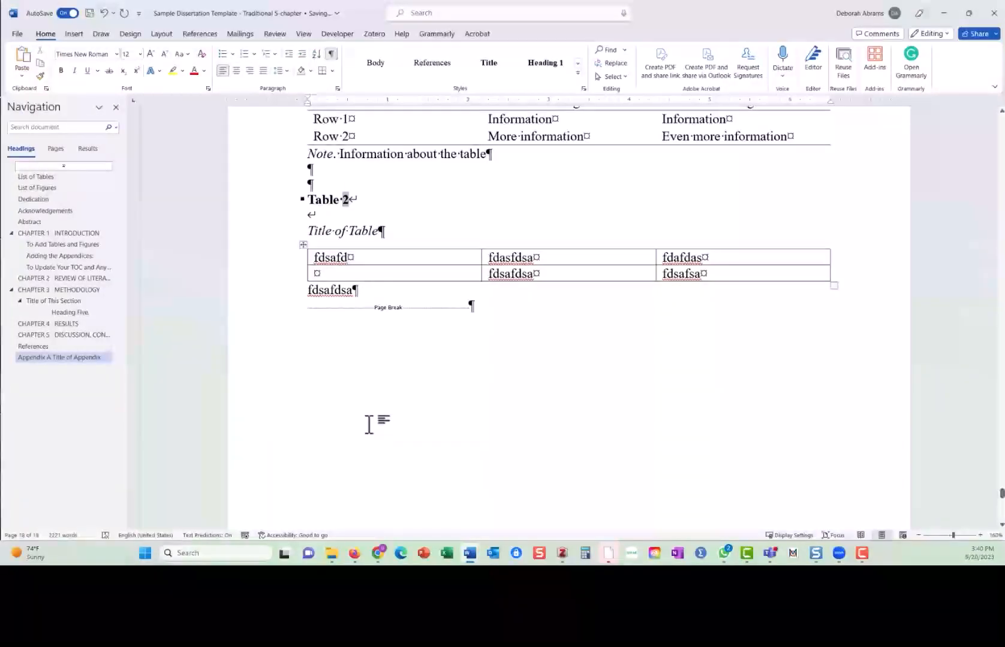
Copy the Appendix A text from "you can paste" through "cover page, and text" and paste it after the "(see Table 2)." sentence.
{"action": "scroll", "coordinate": [451, 351], "scroll_direction": "up", "scroll_amount": 8}
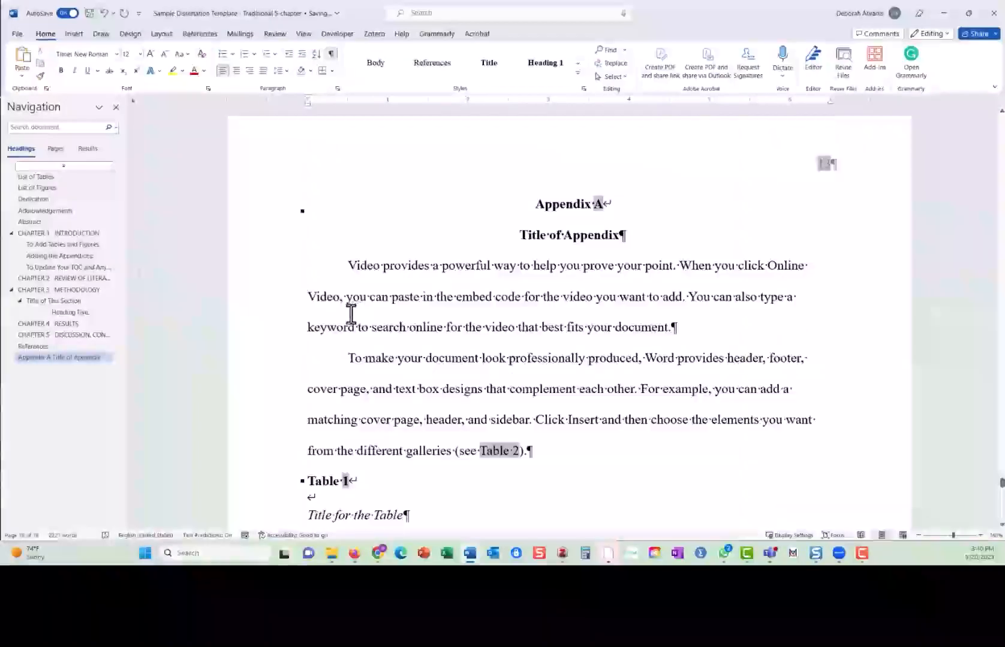
{"action": "left_click_drag", "start_coordinate": [347, 300], "coordinate": [417, 385]}
{"action": "key", "text": "ctrl+c"}
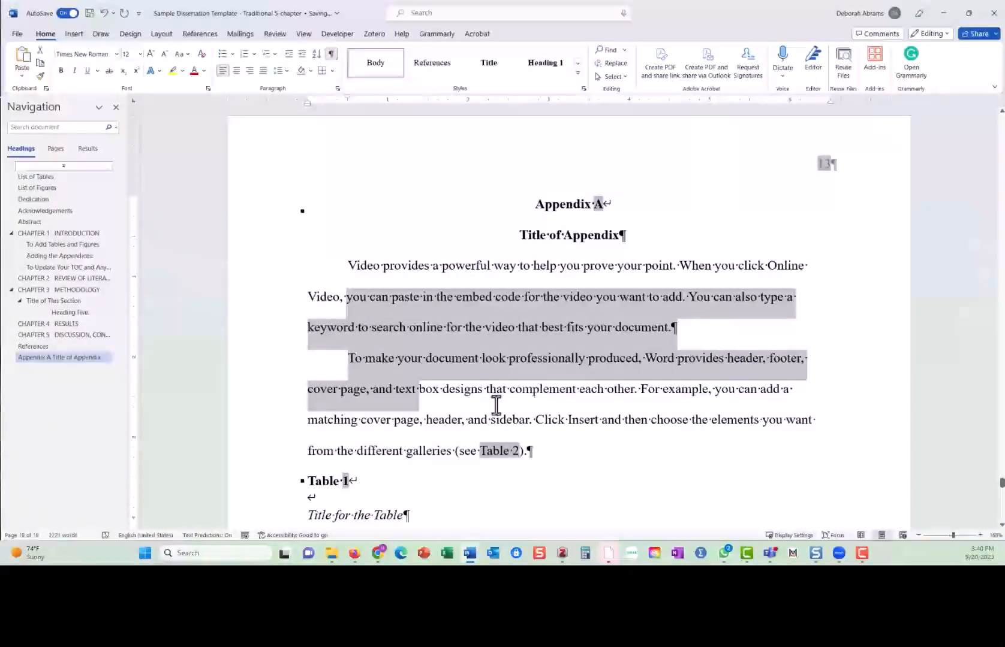
{"action": "left_click", "coordinate": [641, 468]}
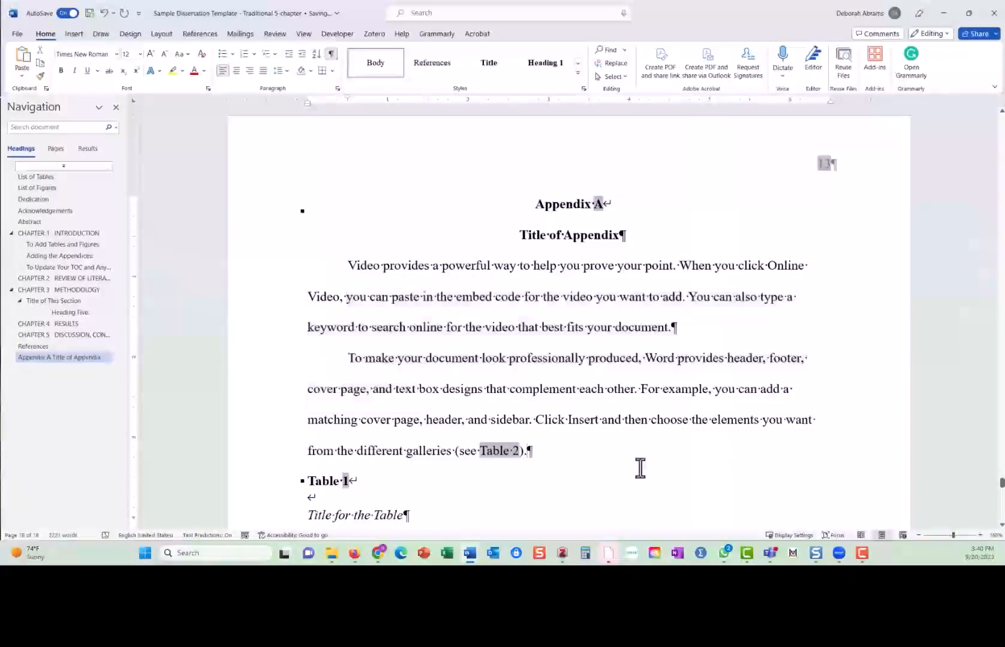
{"action": "key", "text": "ctrl+v"}
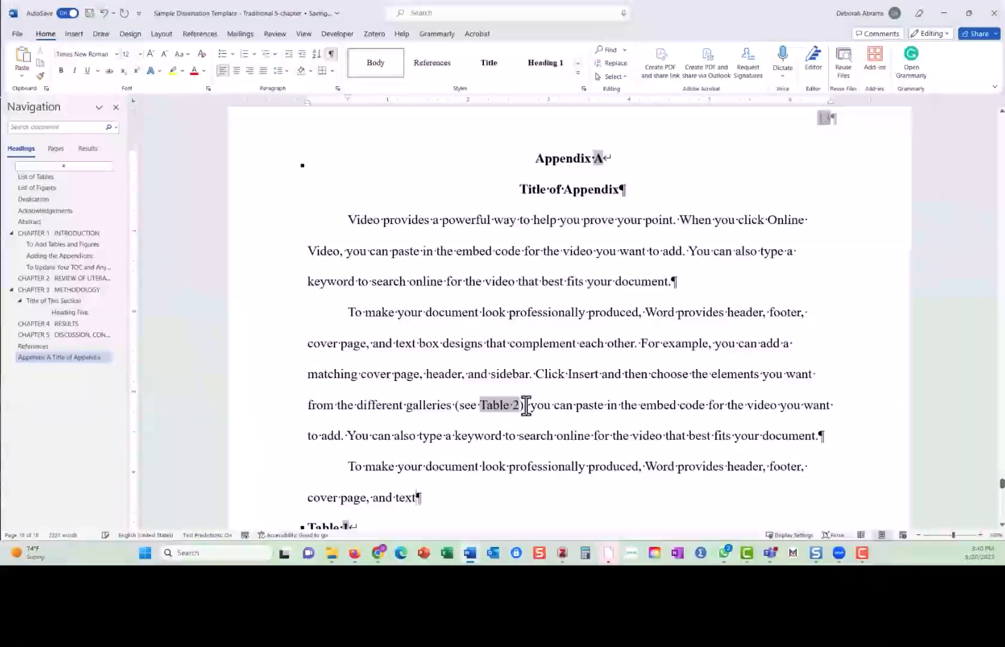
Check the page break and the blank page after Table 2, and hide the formatting marks.
{"action": "scroll", "coordinate": [534, 443], "scroll_direction": "down", "scroll_amount": 8}
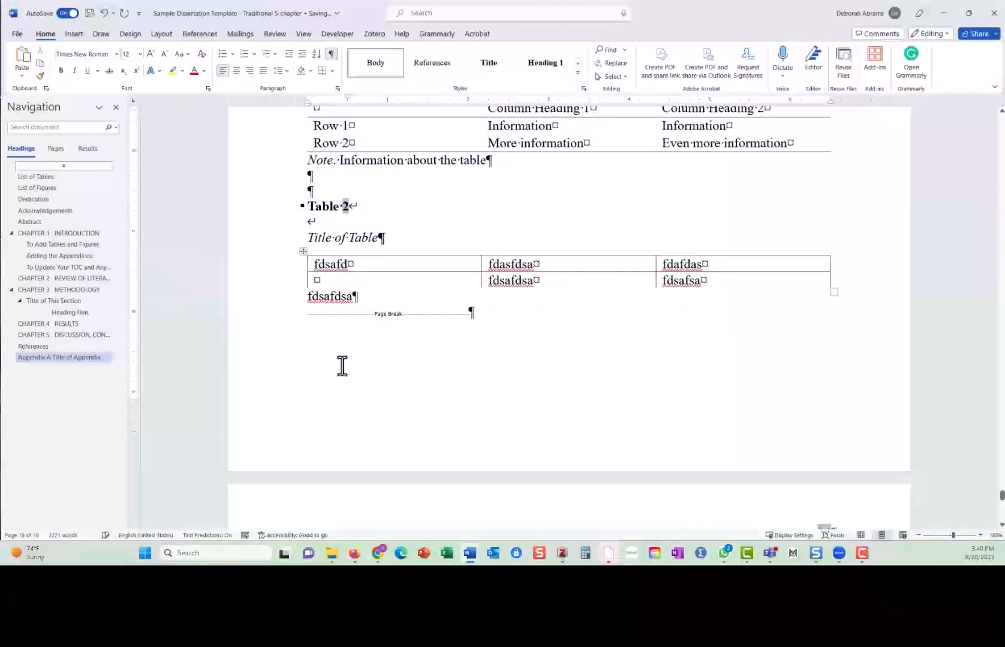
{"action": "scroll", "coordinate": [344, 363], "scroll_direction": "down", "scroll_amount": 4}
{"action": "scroll", "coordinate": [332, 357], "scroll_direction": "down", "scroll_amount": 3}
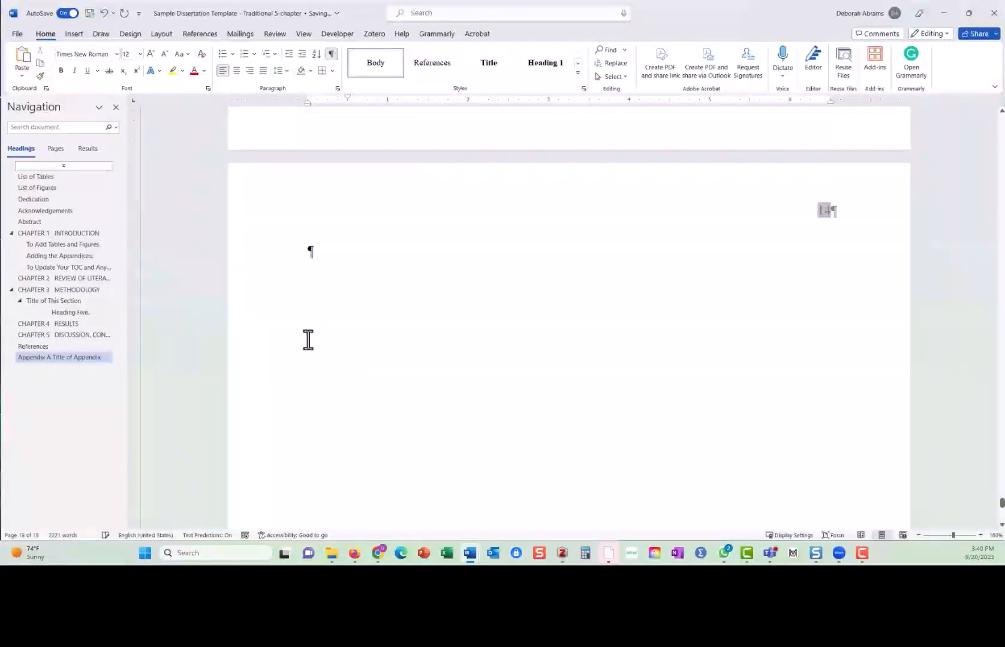
{"action": "scroll", "coordinate": [348, 338], "scroll_direction": "up", "scroll_amount": 4}
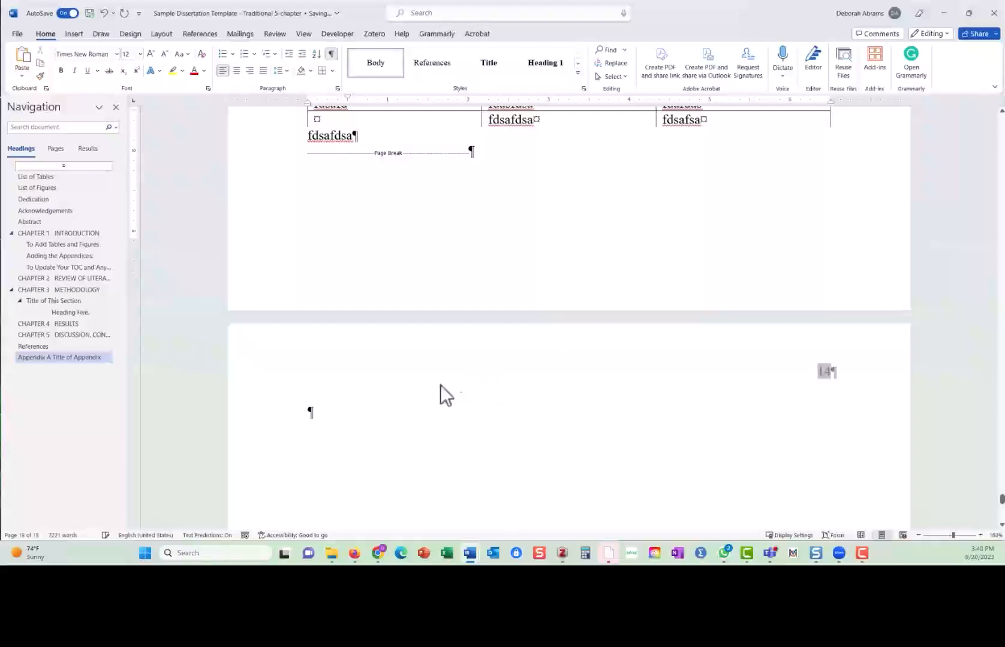
{"action": "left_click", "coordinate": [331, 53]}
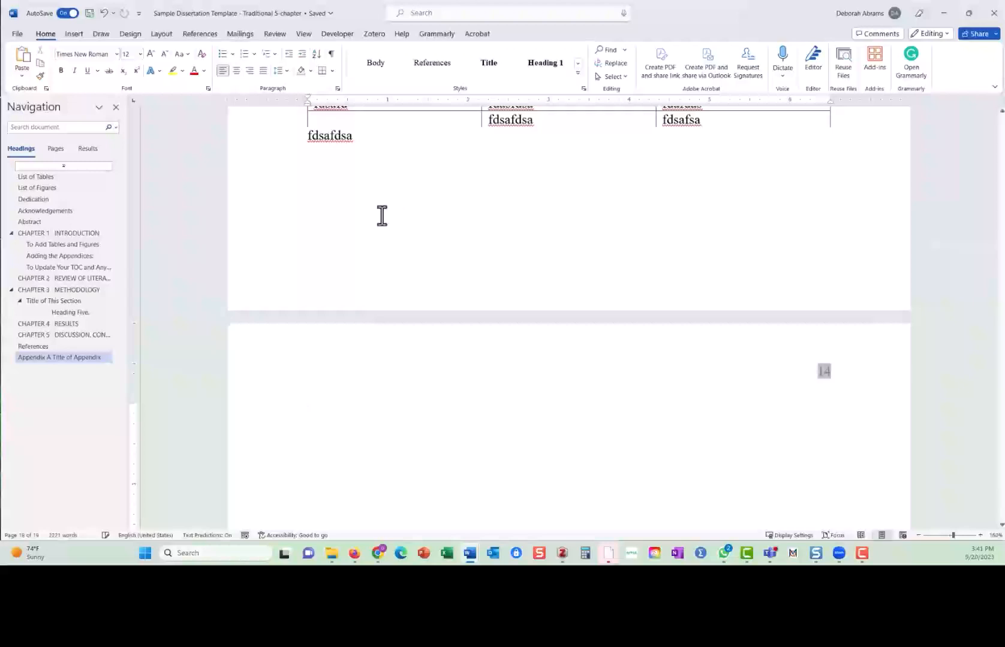
Insert an "Appendix B" caption with the Appendix label on the new page, and add "Appendix Title" on a new line of the same paragraph.
{"action": "right_click", "coordinate": [313, 412]}
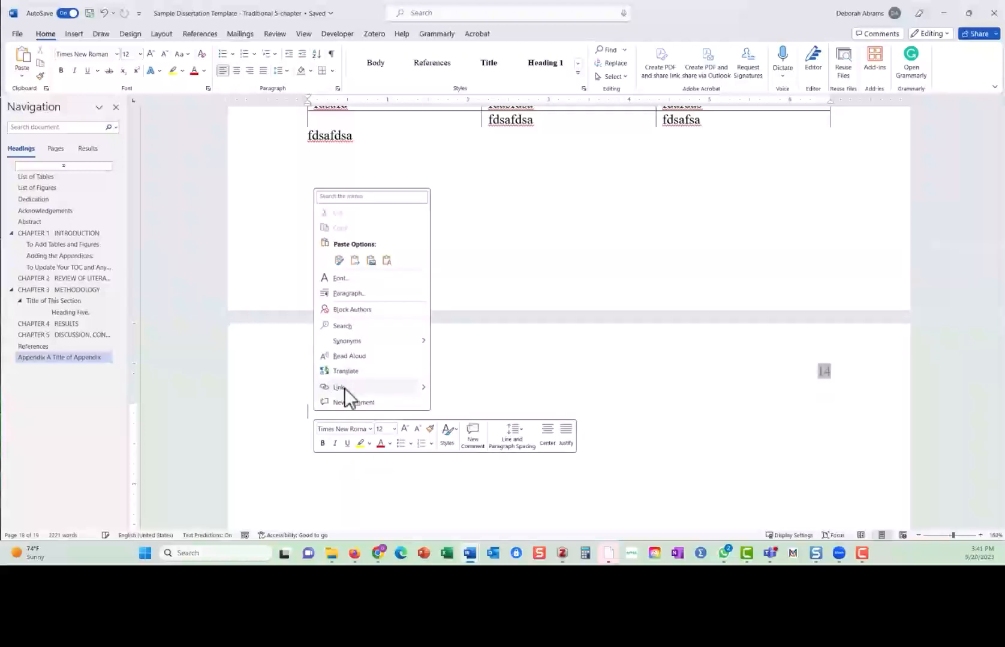
{"action": "left_click", "coordinate": [323, 507]}
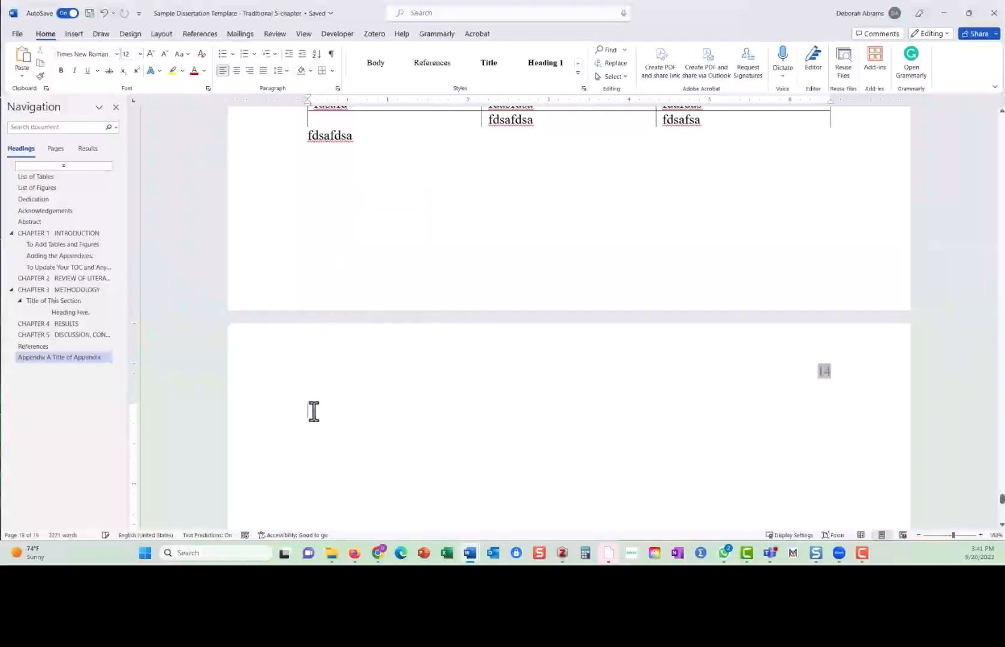
{"action": "left_click", "coordinate": [201, 34]}
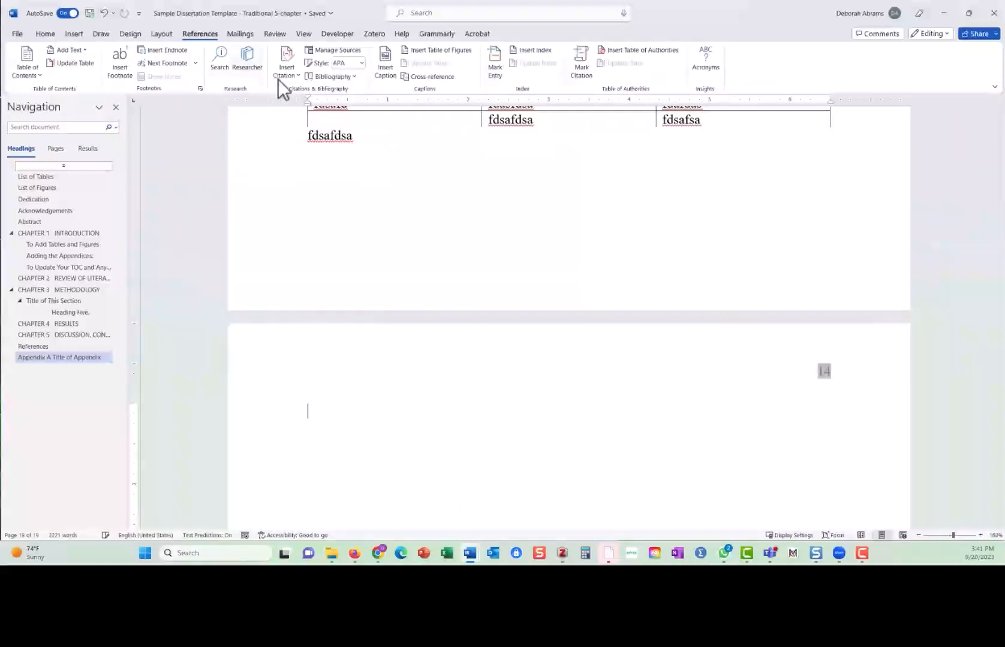
{"action": "left_click", "coordinate": [384, 66]}
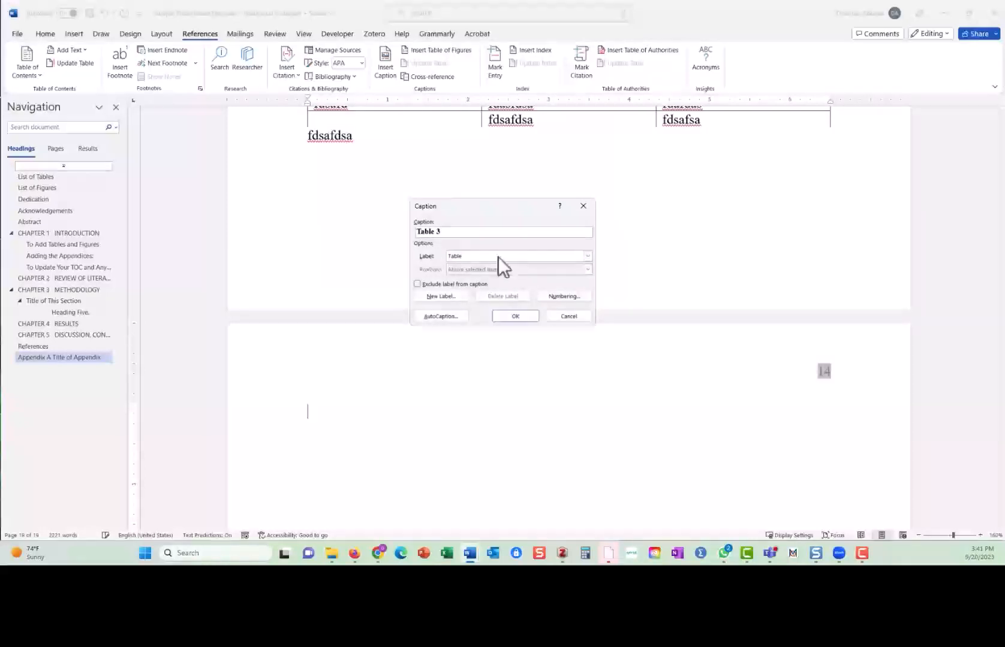
{"action": "left_click", "coordinate": [588, 256]}
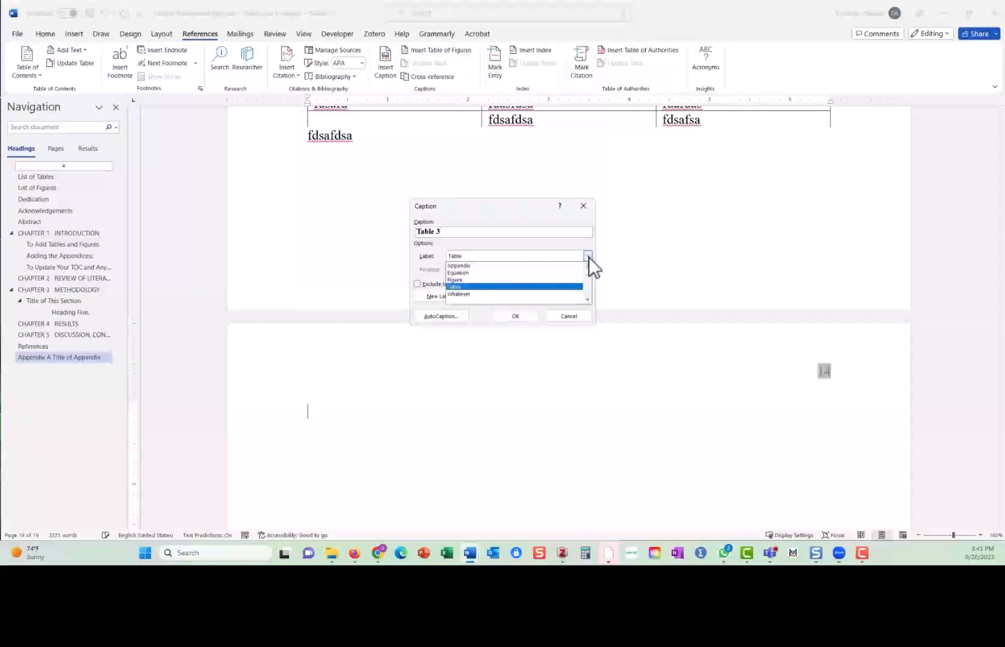
{"action": "left_click", "coordinate": [474, 266]}
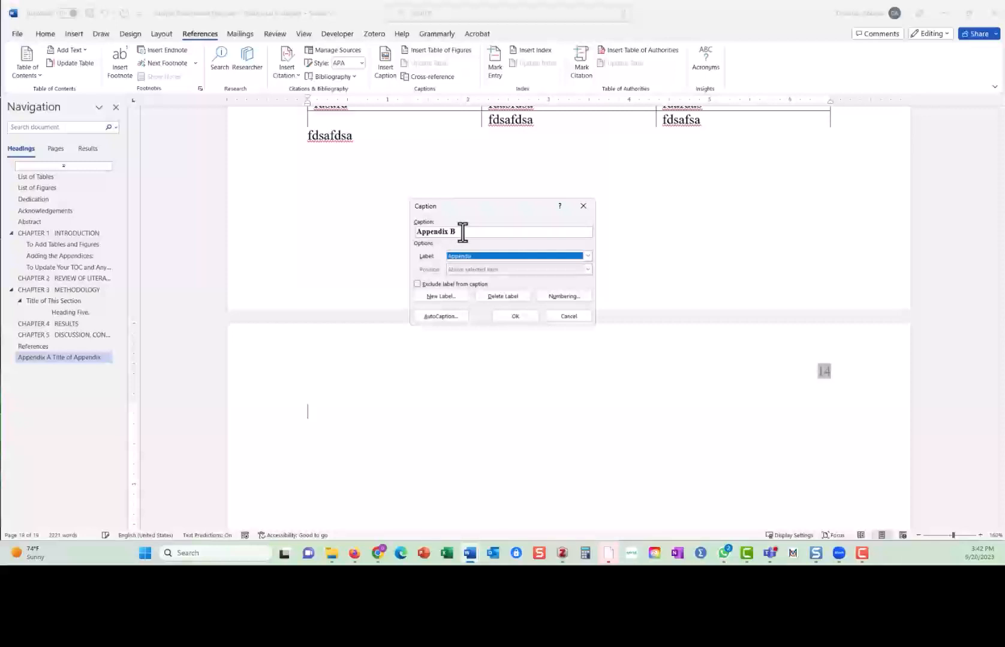
{"action": "left_click", "coordinate": [510, 316]}
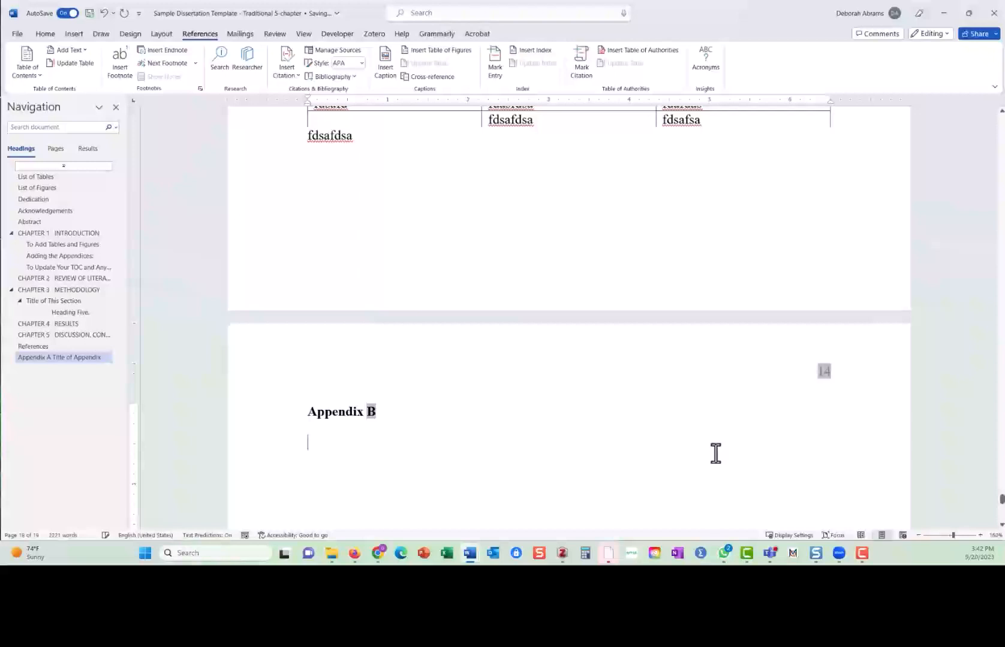
{"action": "type", "text": "Appendix"}
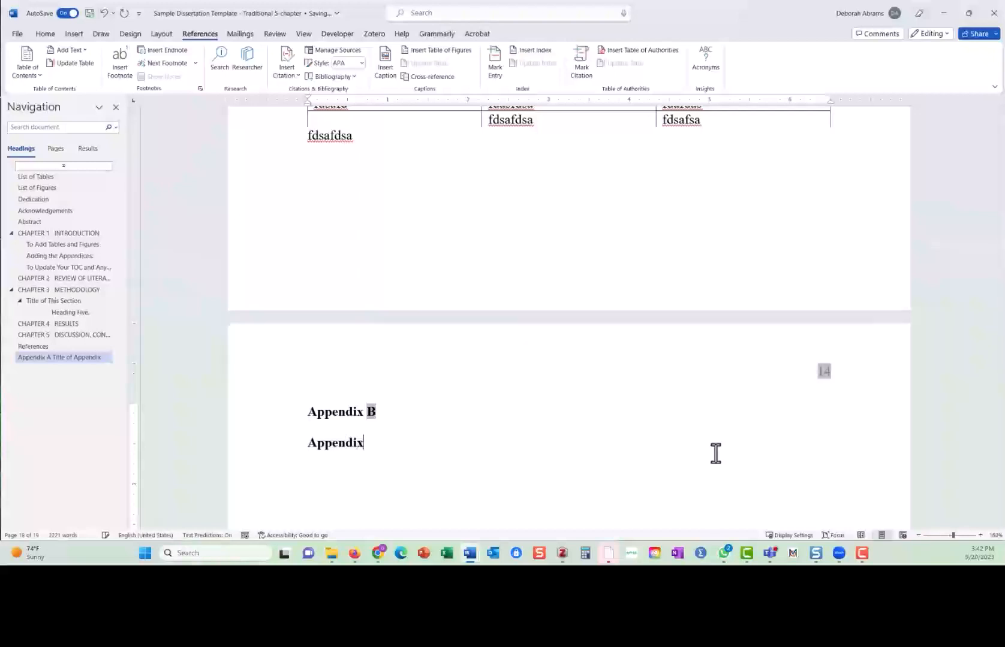
{"action": "type", "text": " Title"}
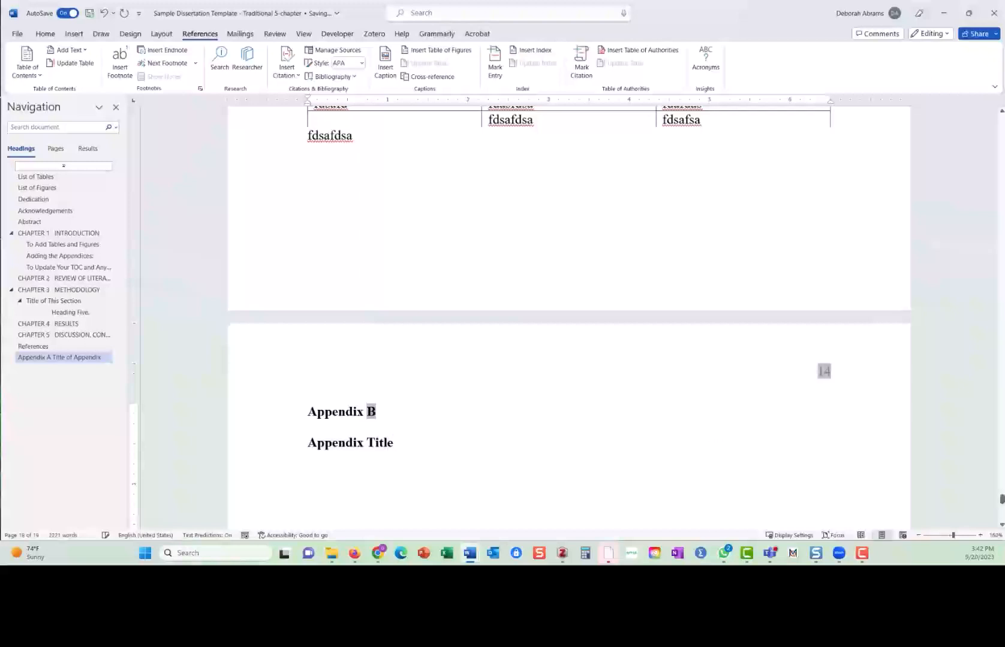
Apply the Heading 1 style to the Appendix B caption and its title, and delete the blank line between them.
{"action": "left_click_drag", "start_coordinate": [310, 413], "coordinate": [402, 446]}
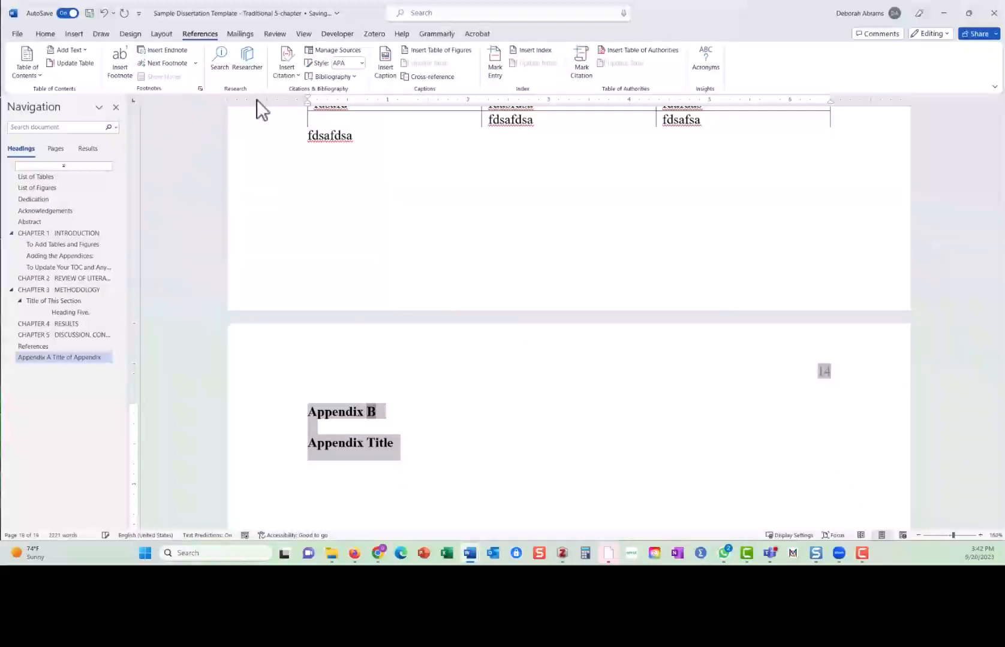
{"action": "left_click", "coordinate": [45, 33]}
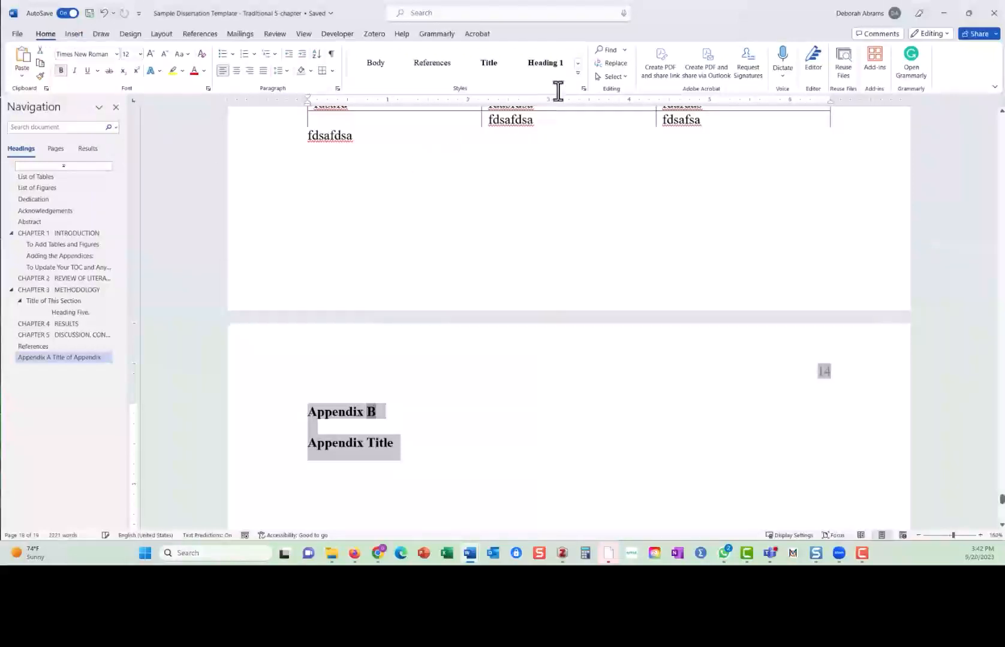
{"action": "left_click", "coordinate": [543, 63]}
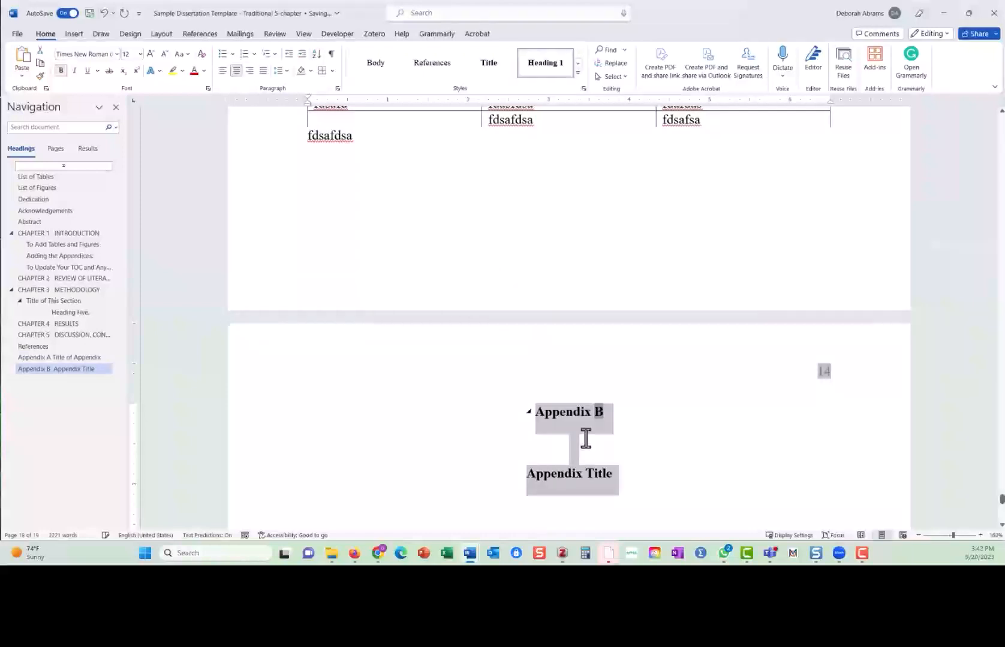
{"action": "left_click", "coordinate": [580, 442]}
{"action": "key", "text": "Delete"}
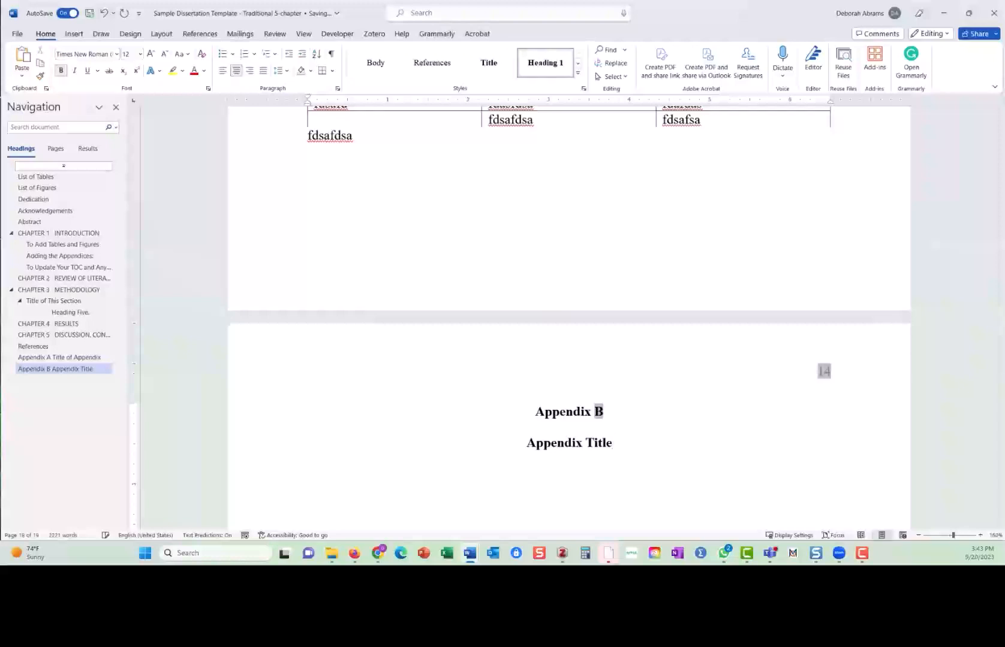
Start a body paragraph below the Appendix B title with the placeholder text "dfdsafdsa".
{"action": "key", "text": "Return"}
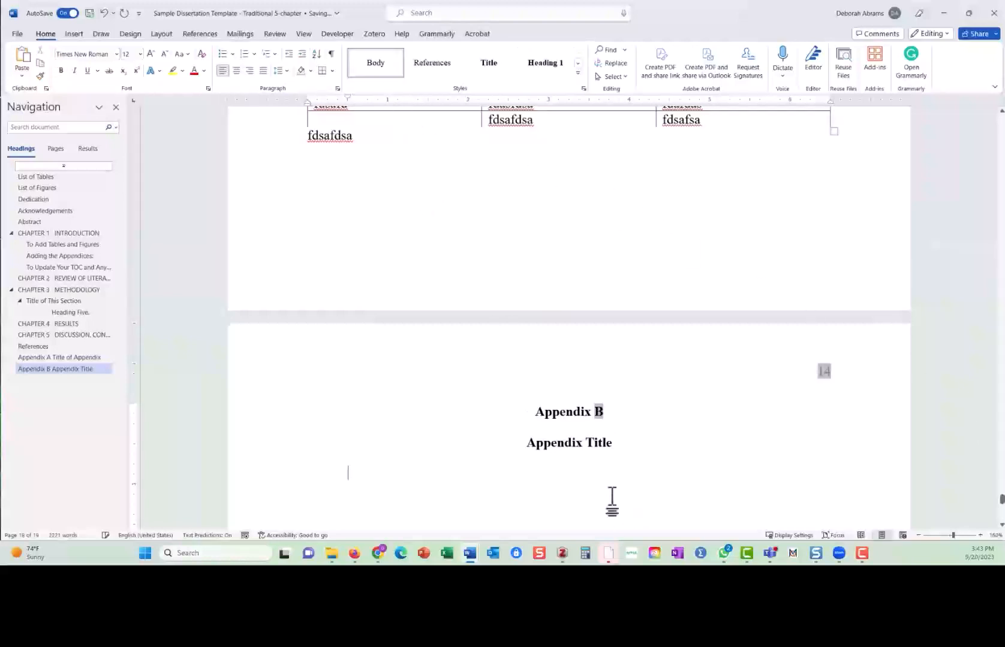
{"action": "scroll", "coordinate": [583, 478], "scroll_direction": "down", "scroll_amount": 2}
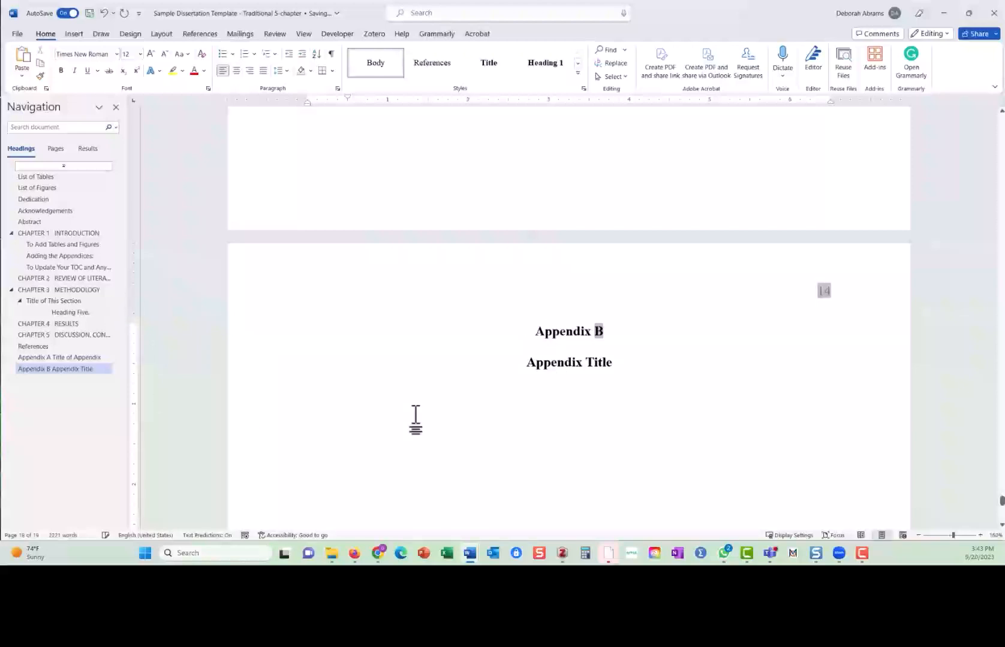
{"action": "left_click", "coordinate": [348, 393]}
{"action": "type", "text": "dfdsafdsa"}
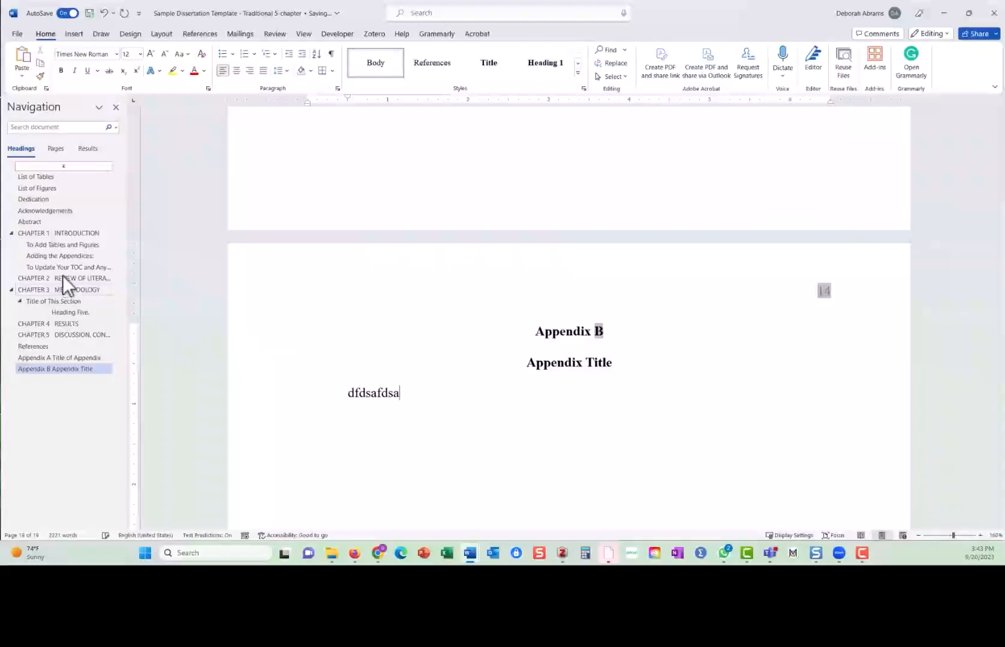
Add "(see " after the bullet "Add a figure or table to the paper" in the To Add Tables and Figures section.
{"action": "left_click", "coordinate": [60, 246]}
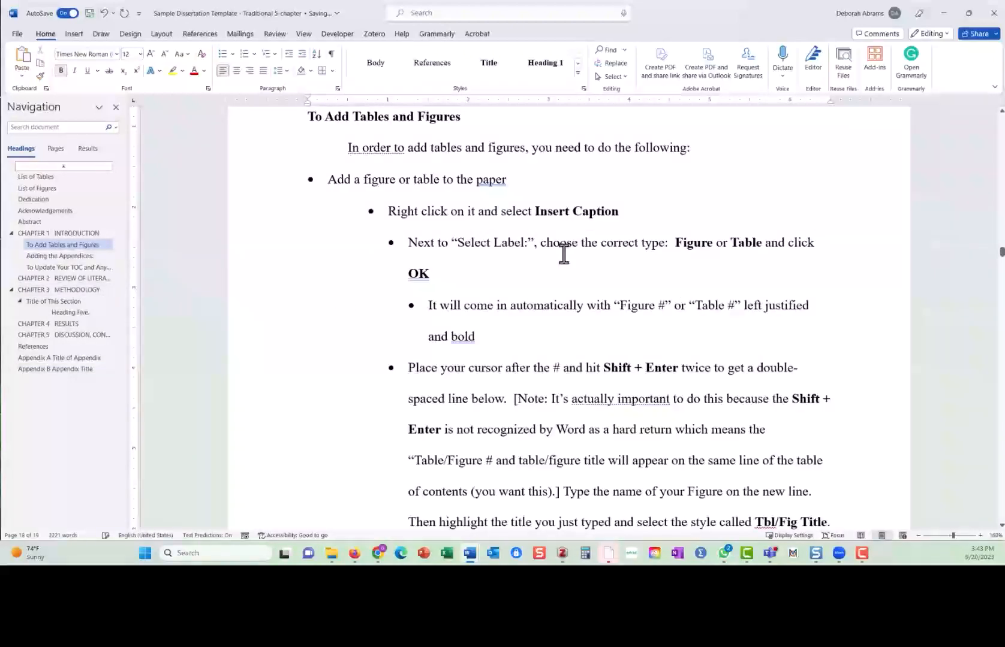
{"action": "left_click", "coordinate": [513, 180]}
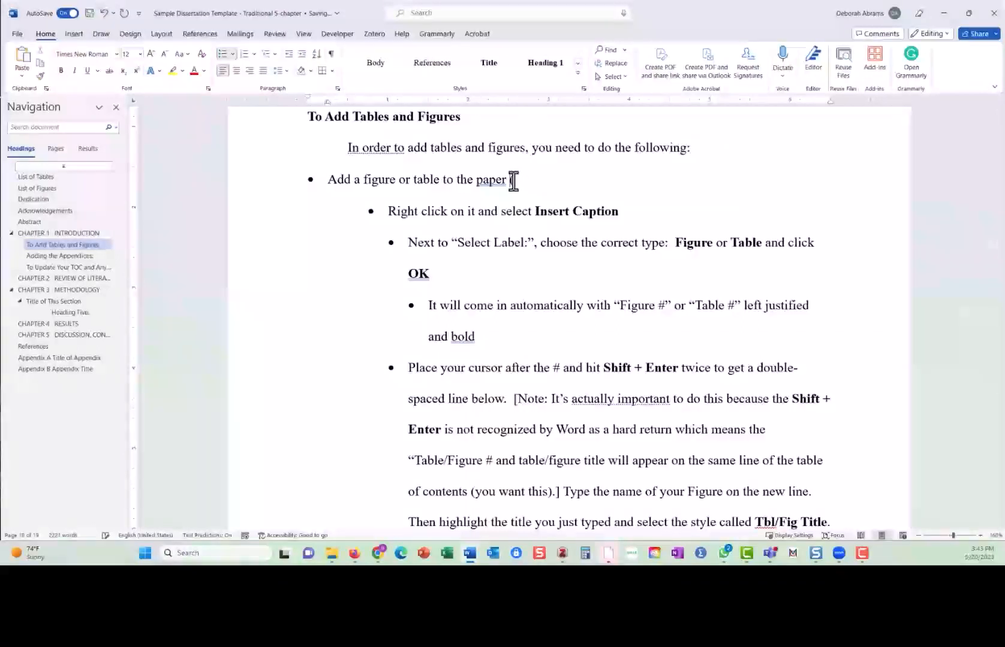
{"action": "type", "text": "(see"}
Insert a cross-reference to Appendix B showing only its label and number, and end the bullet with ").".
{"action": "left_click", "coordinate": [191, 38]}
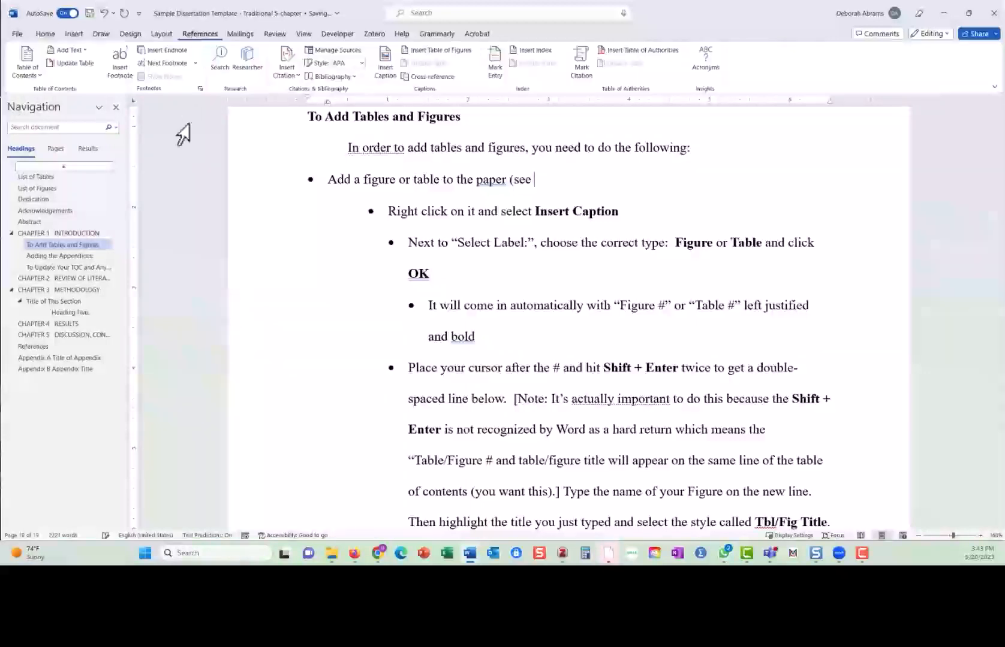
{"action": "left_click", "coordinate": [428, 77]}
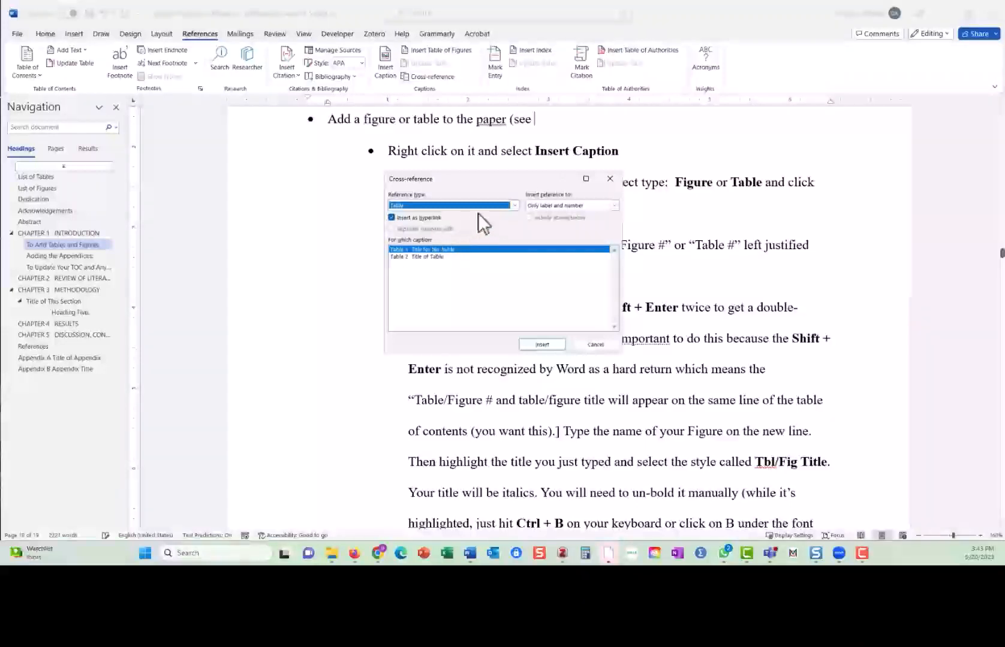
{"action": "left_click", "coordinate": [515, 204]}
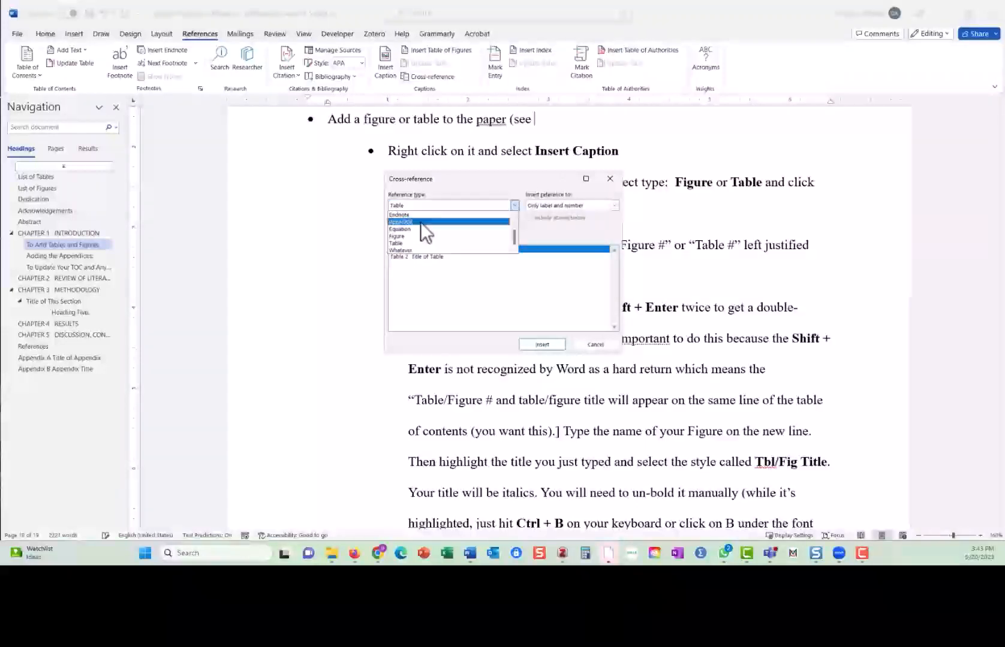
{"action": "left_click", "coordinate": [418, 222]}
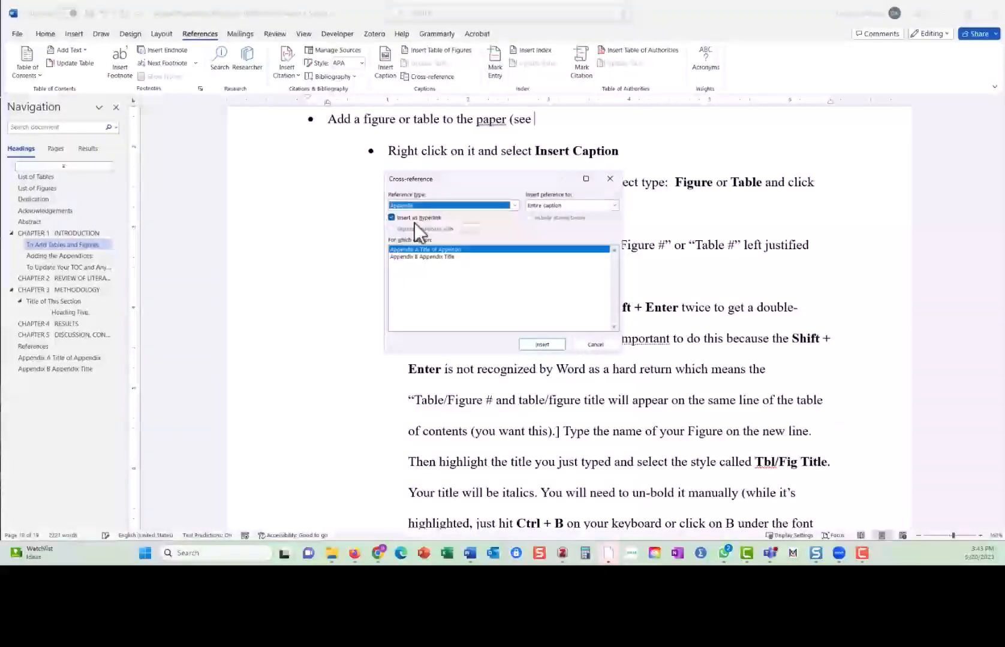
{"action": "left_click", "coordinate": [614, 206]}
{"action": "left_click", "coordinate": [550, 220]}
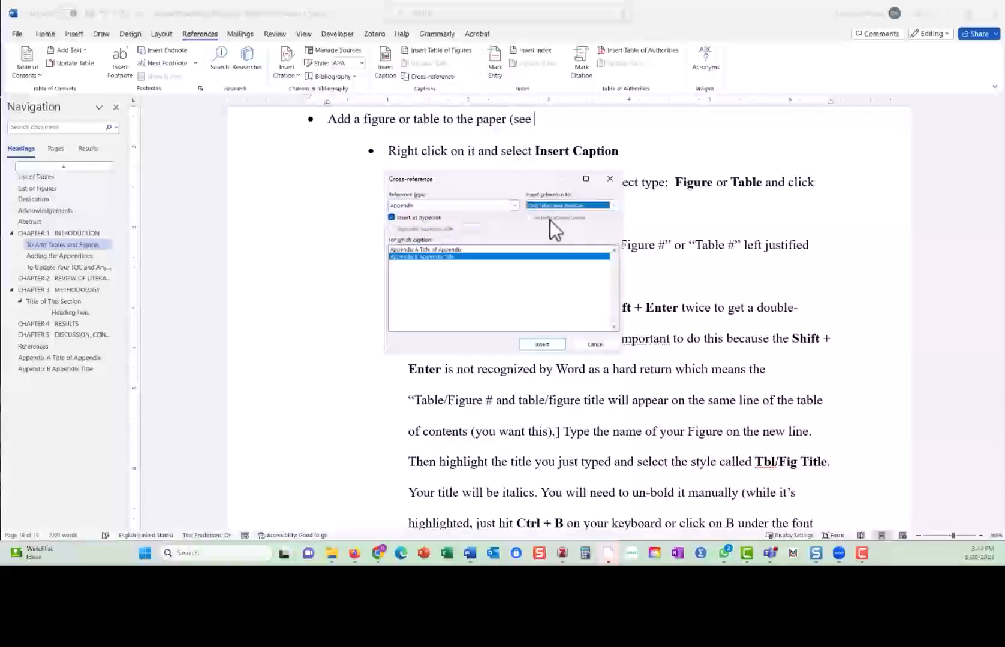
{"action": "left_click", "coordinate": [551, 345]}
{"action": "left_click", "coordinate": [593, 345]}
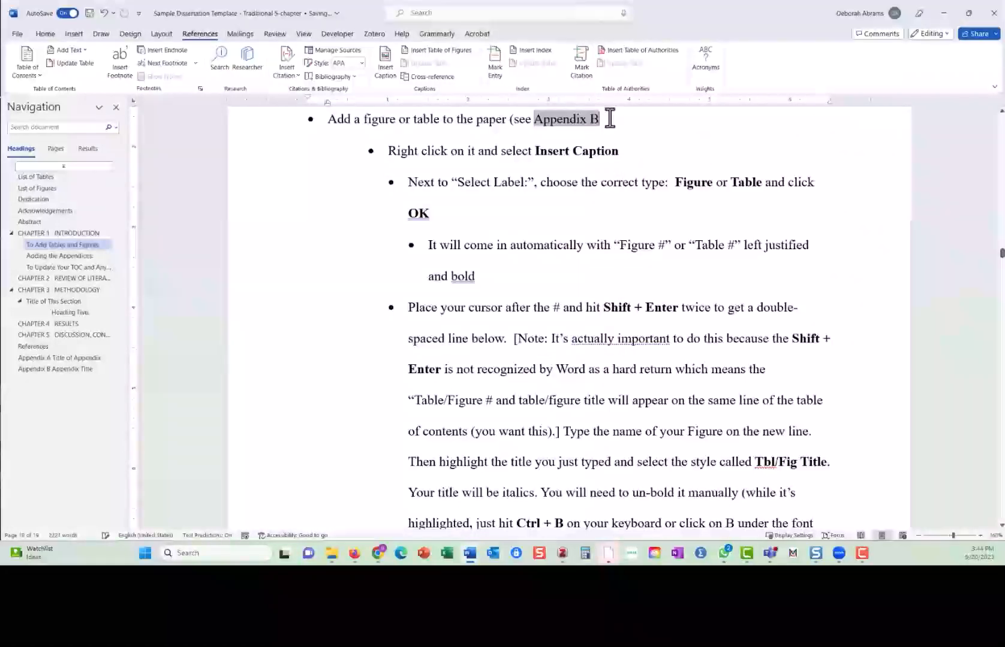
{"action": "type", "text": ")."}
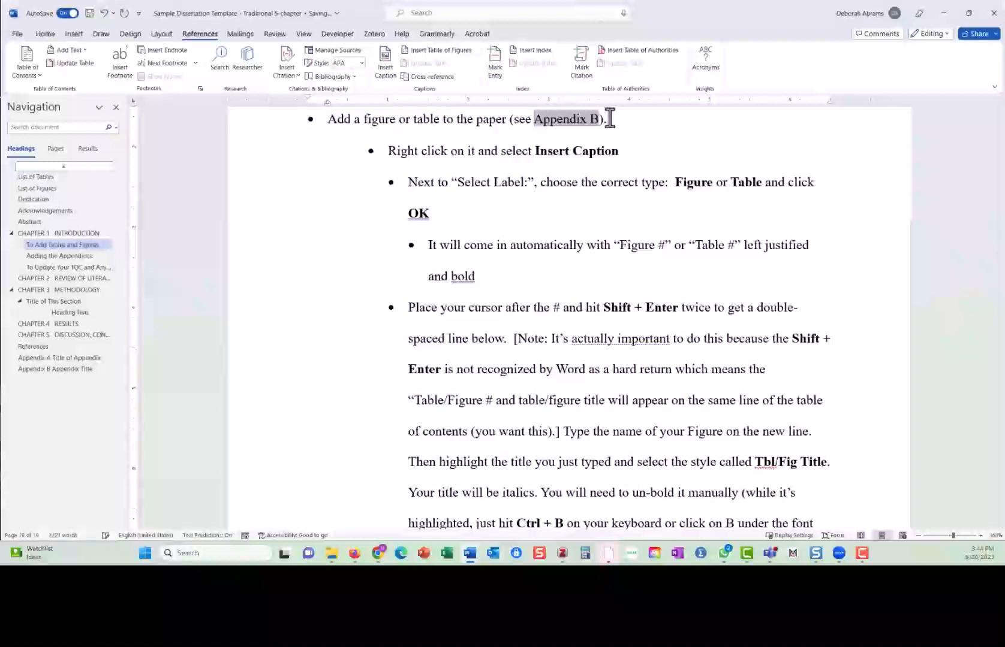
Examine the Appendix caption's new-label option and its A, B, C numbering format, and close the caption settings without inserting a caption.
{"action": "left_click", "coordinate": [580, 200]}
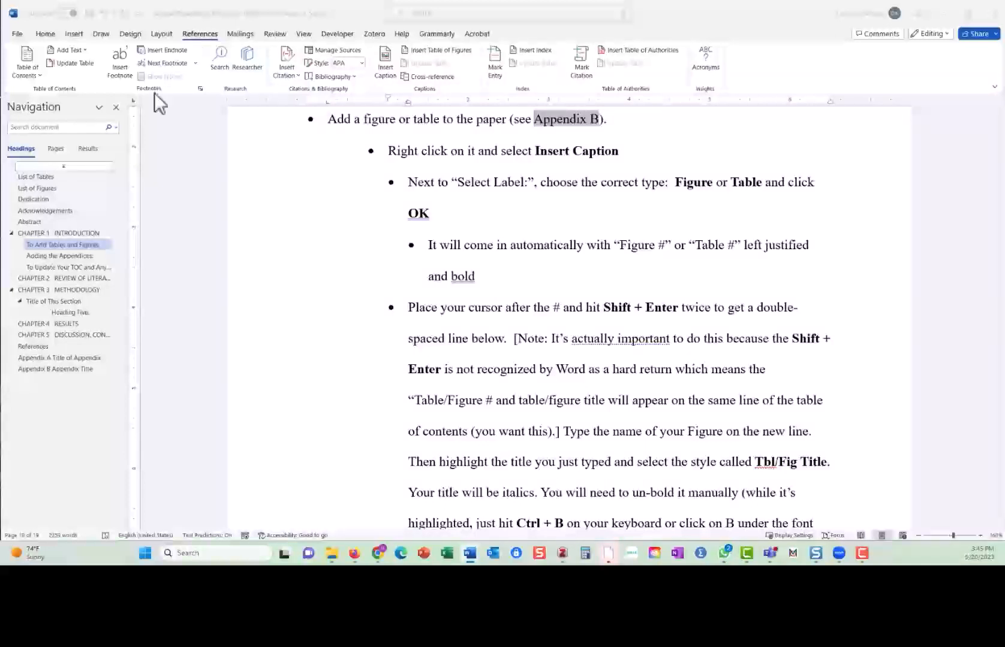
{"action": "left_click", "coordinate": [382, 66]}
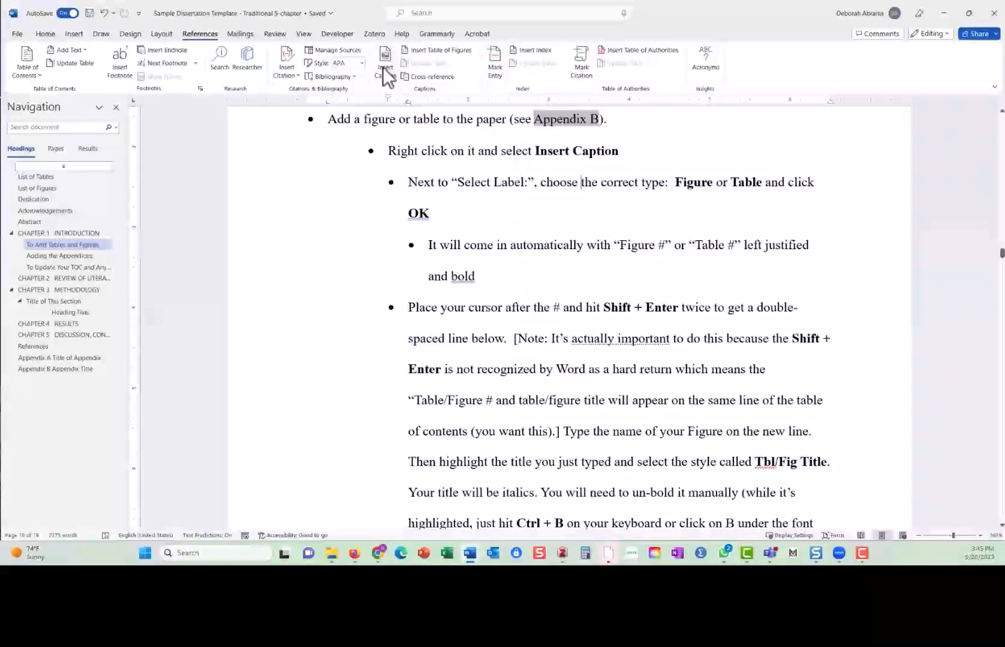
{"action": "left_click", "coordinate": [382, 67]}
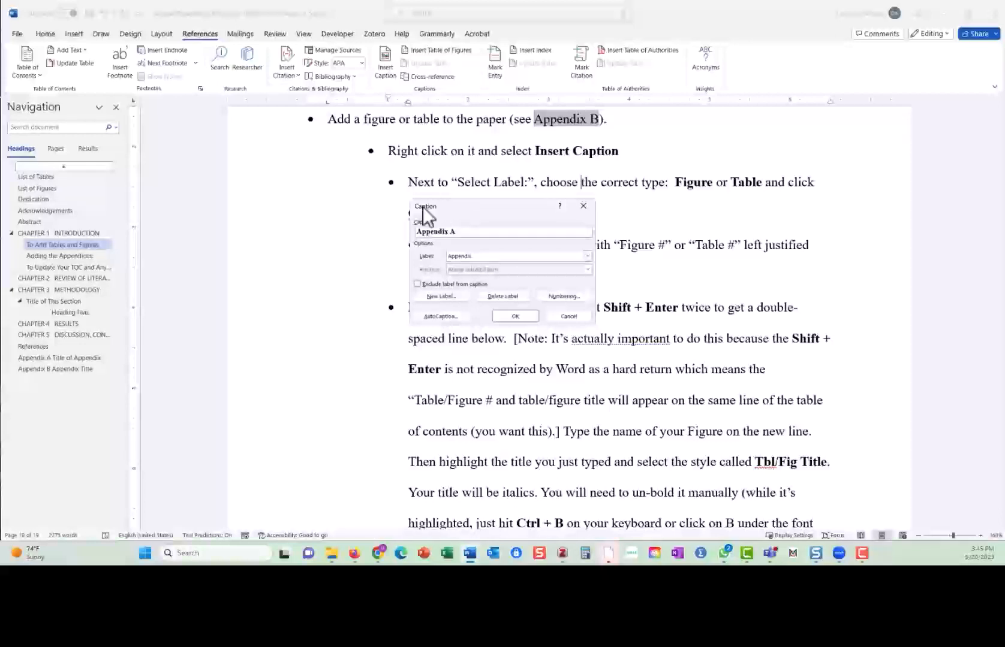
{"action": "left_click", "coordinate": [441, 297]}
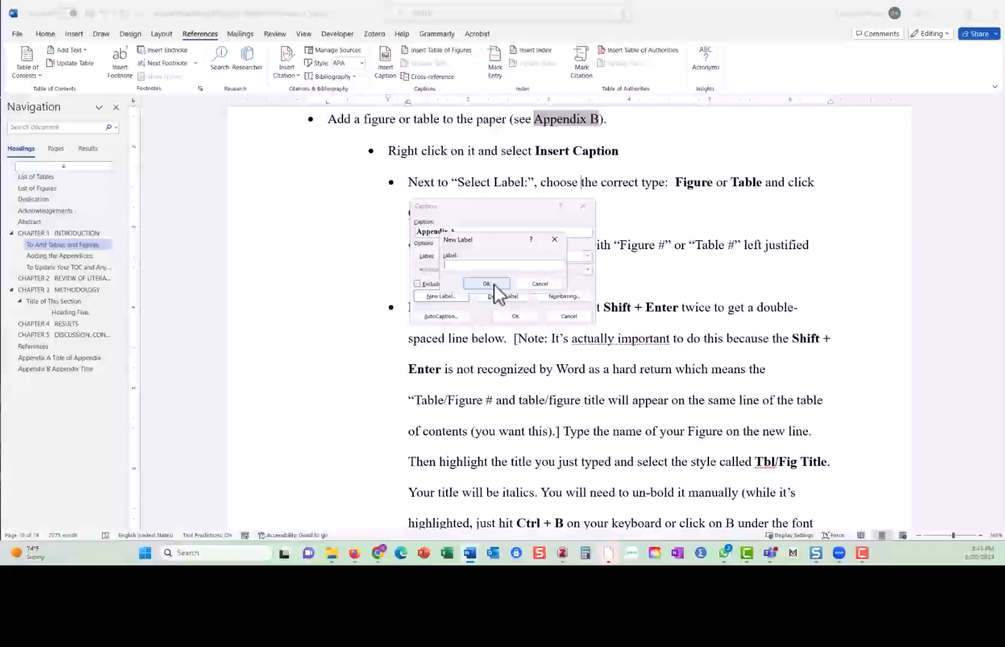
{"action": "left_click", "coordinate": [536, 285]}
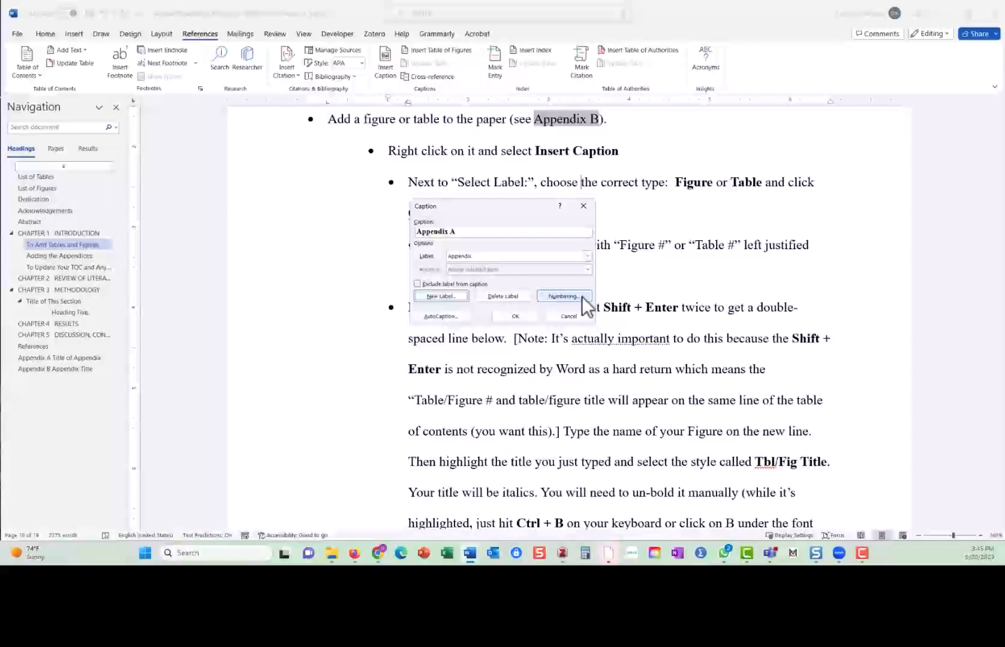
{"action": "left_click", "coordinate": [560, 296]}
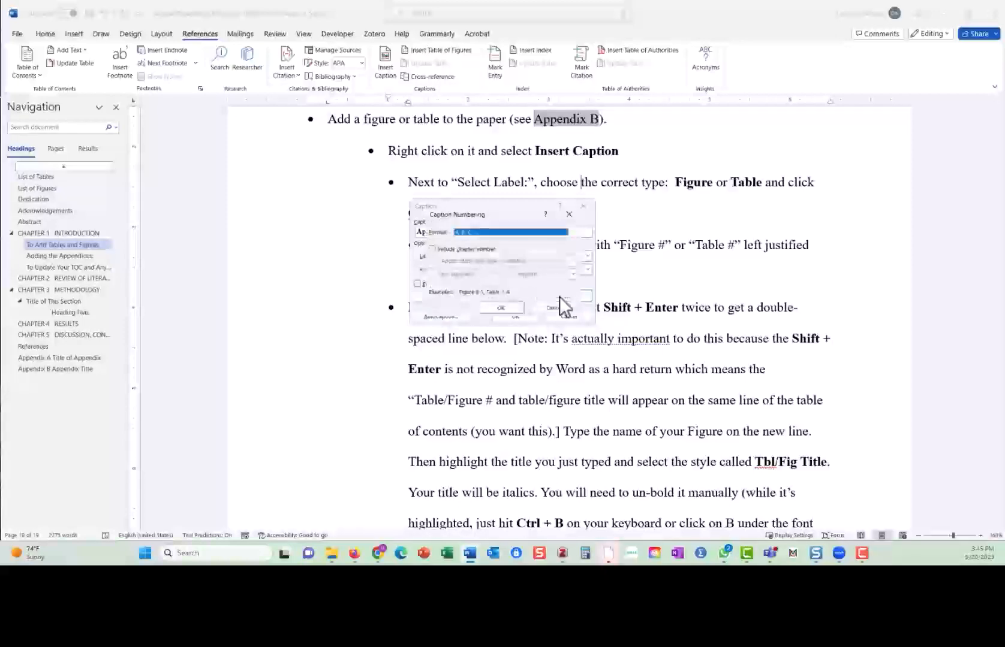
{"action": "left_click", "coordinate": [571, 231]}
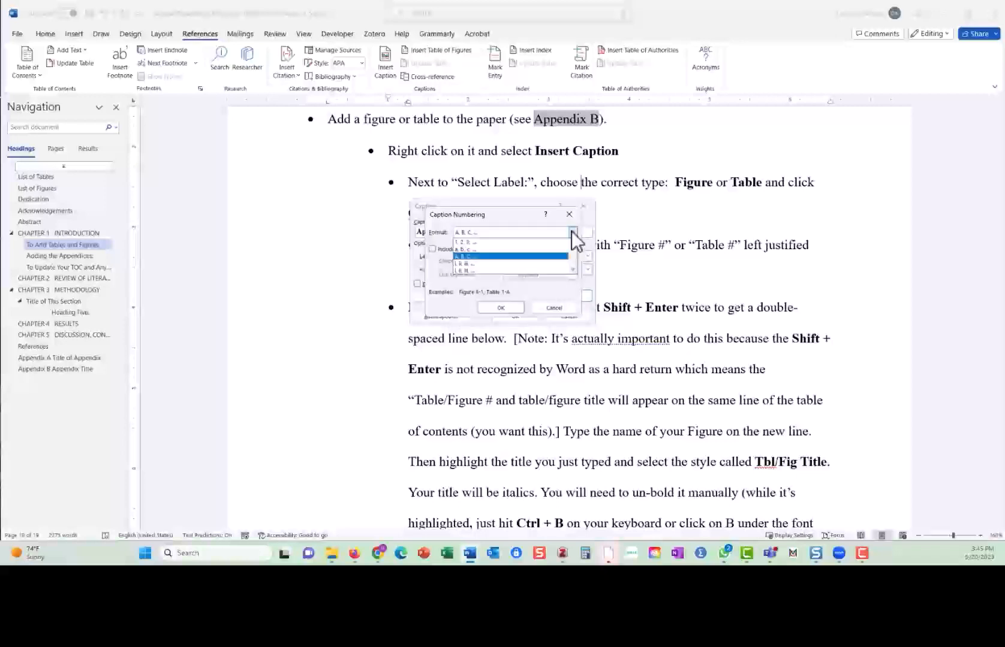
{"action": "left_click", "coordinate": [477, 256]}
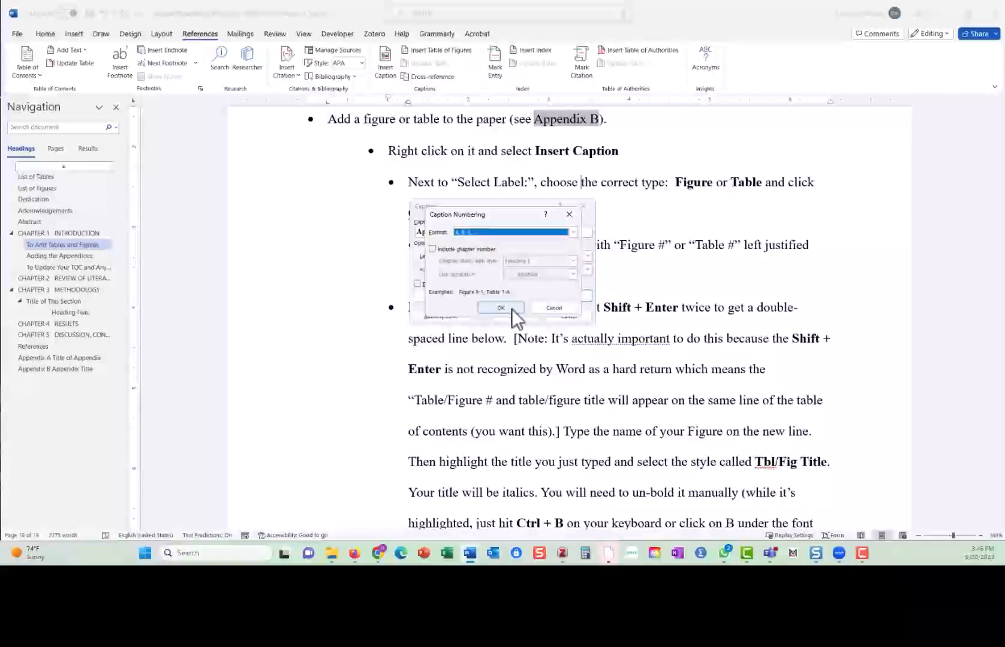
{"action": "left_click", "coordinate": [564, 311]}
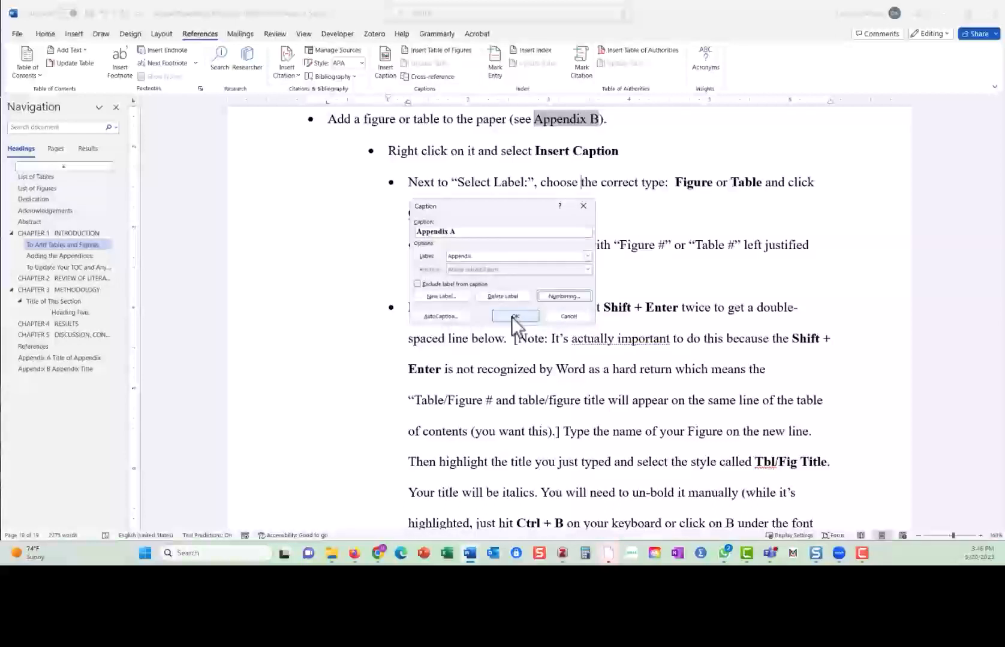
{"action": "left_click", "coordinate": [583, 206]}
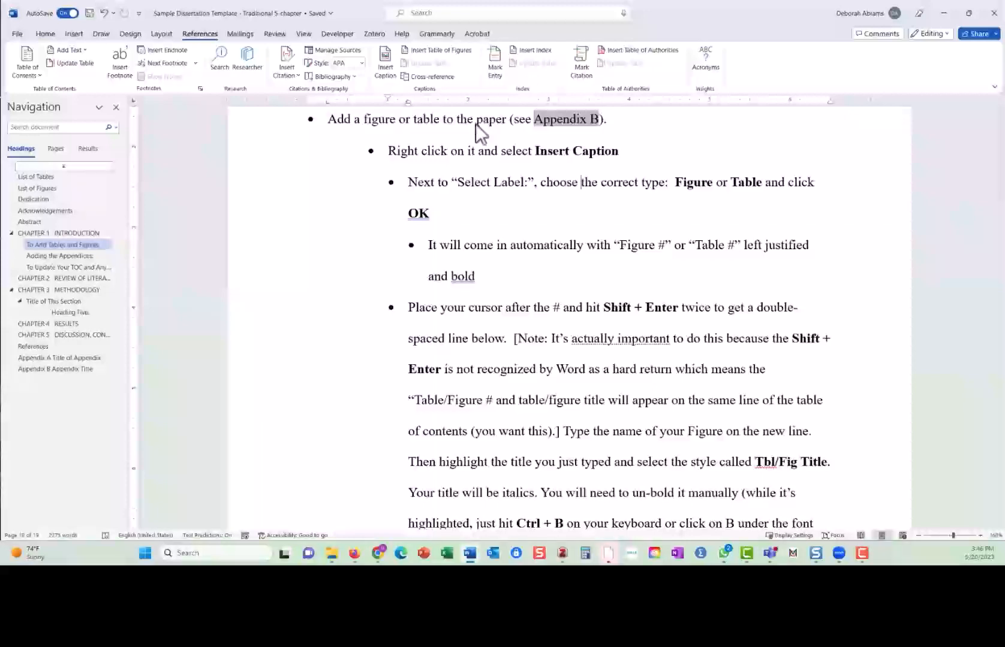
Select the whole document and update all its fields, rebuilding the entire table of contents and the entire lists of tables and figures.
{"action": "scroll", "coordinate": [542, 392], "scroll_direction": "up", "scroll_amount": 1}
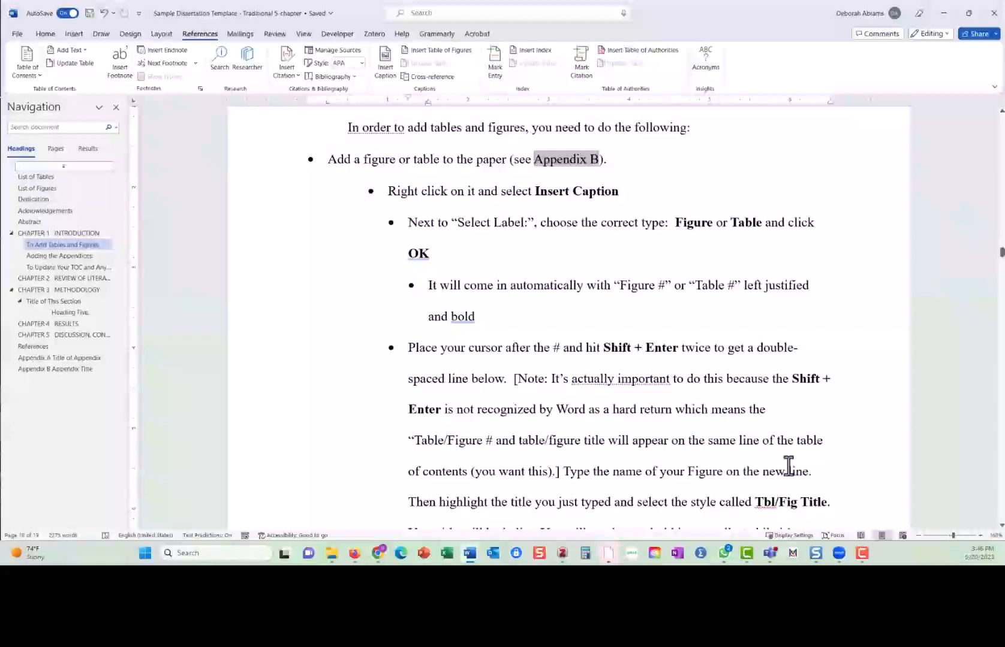
{"action": "key", "text": "ctrl+a"}
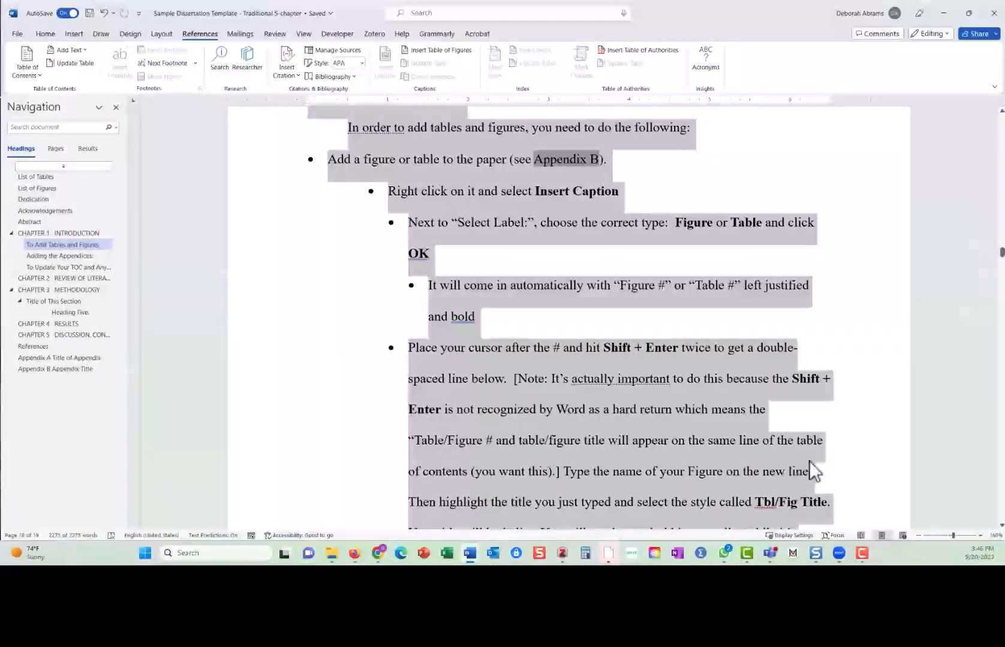
{"action": "right_click", "coordinate": [449, 178]}
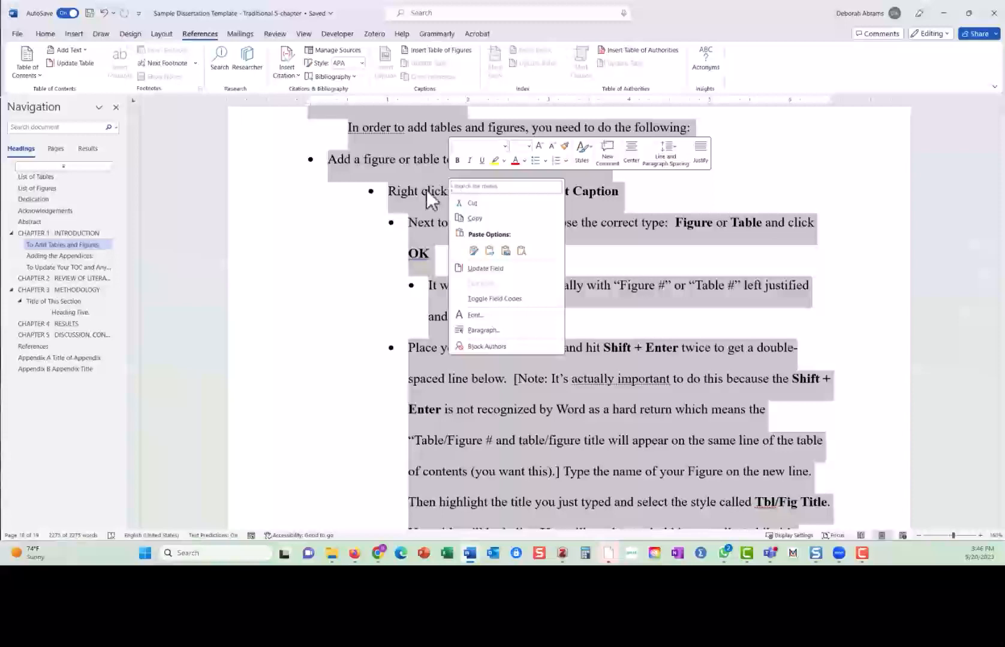
{"action": "left_click", "coordinate": [482, 267]}
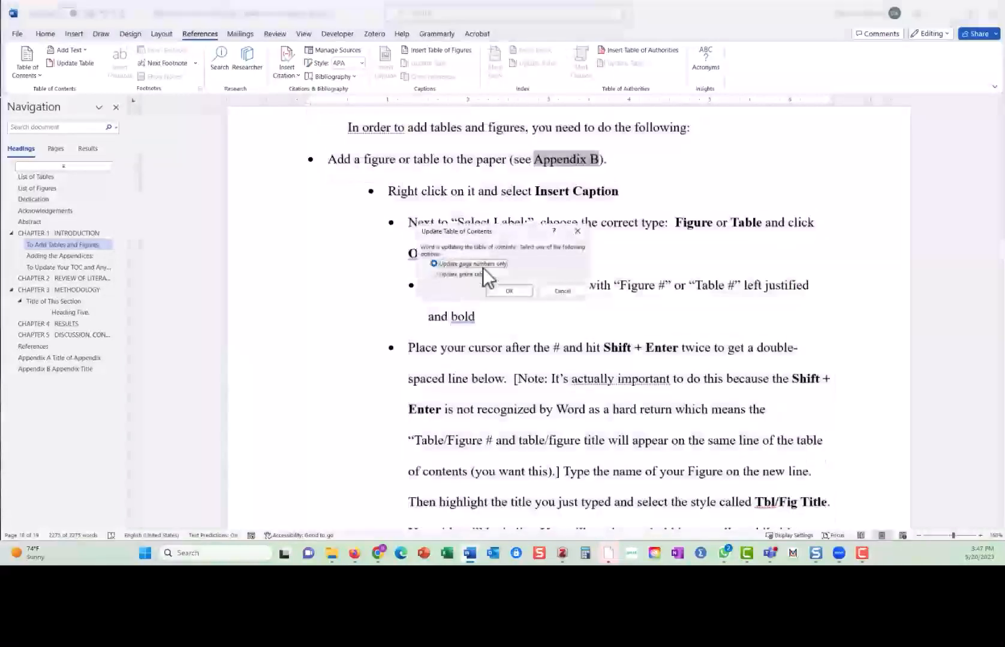
{"action": "left_click", "coordinate": [433, 274]}
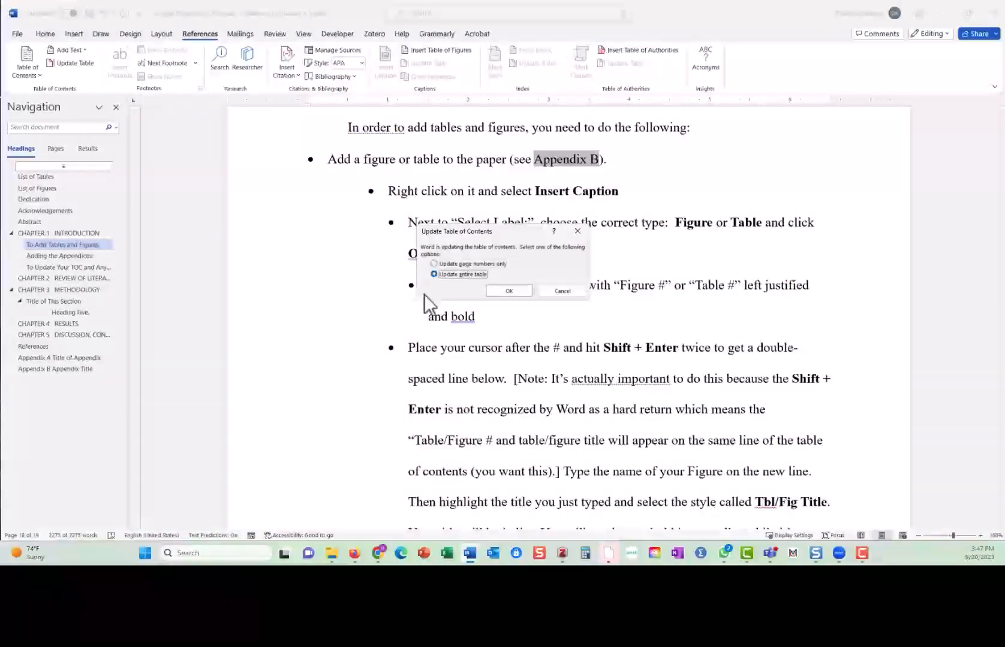
{"action": "left_click", "coordinate": [501, 293]}
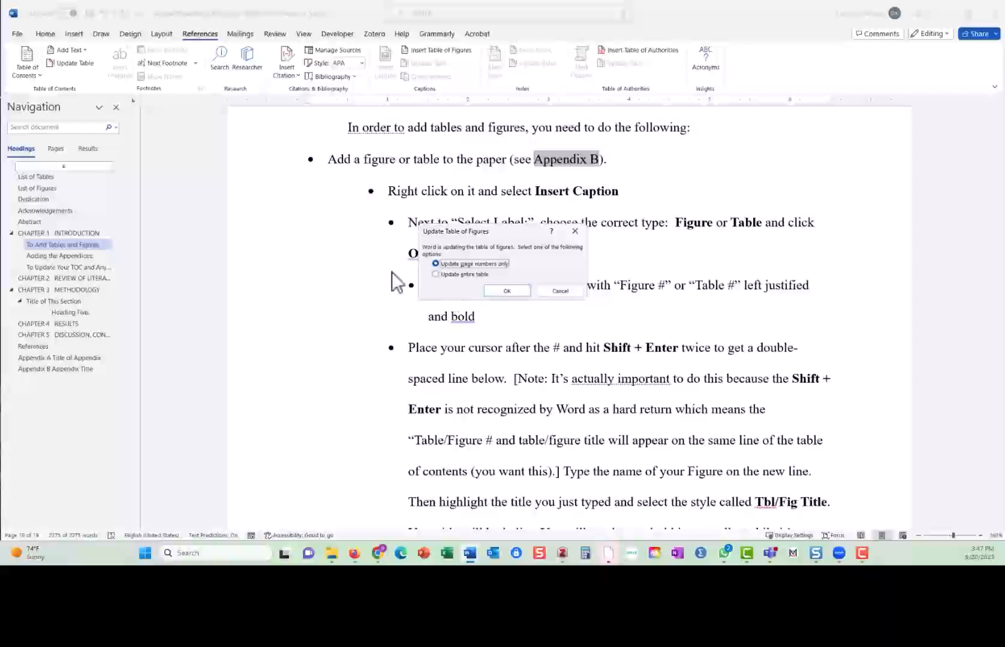
{"action": "left_click", "coordinate": [505, 288]}
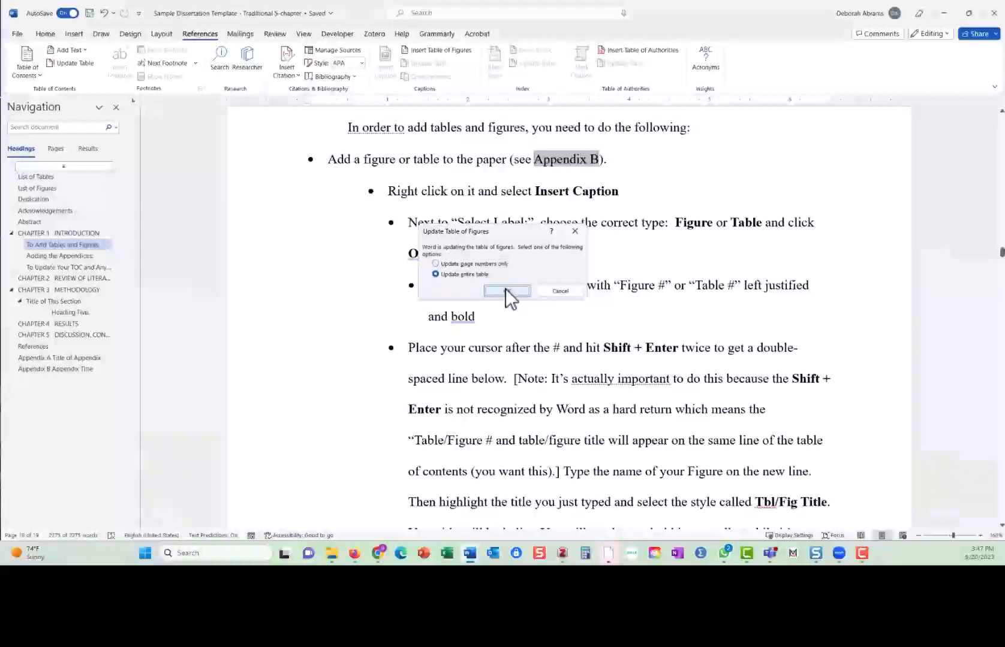
{"action": "left_click", "coordinate": [435, 274]}
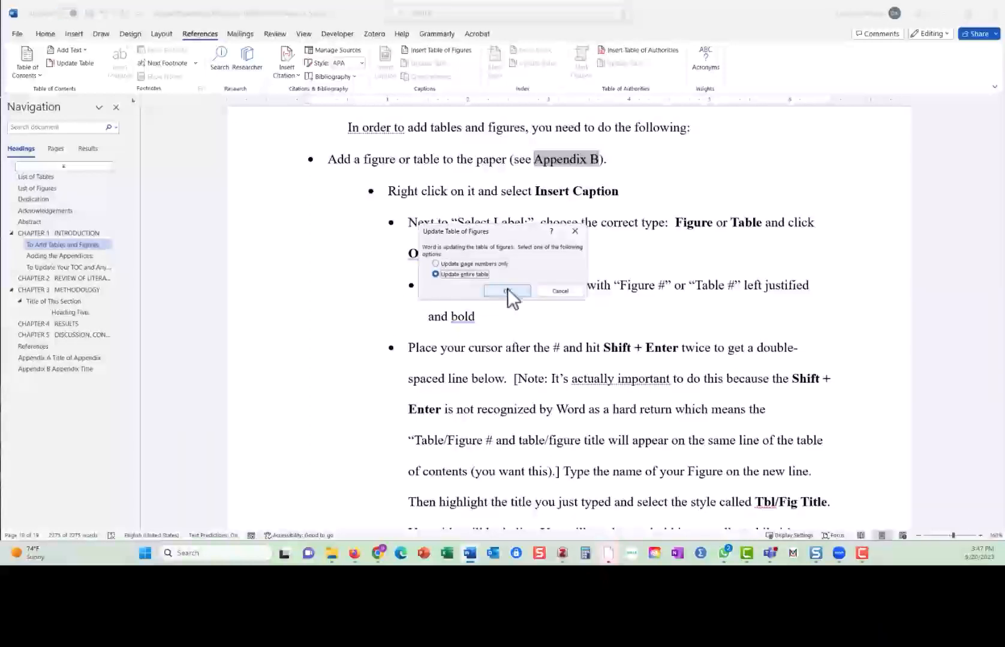
{"action": "left_click", "coordinate": [509, 288]}
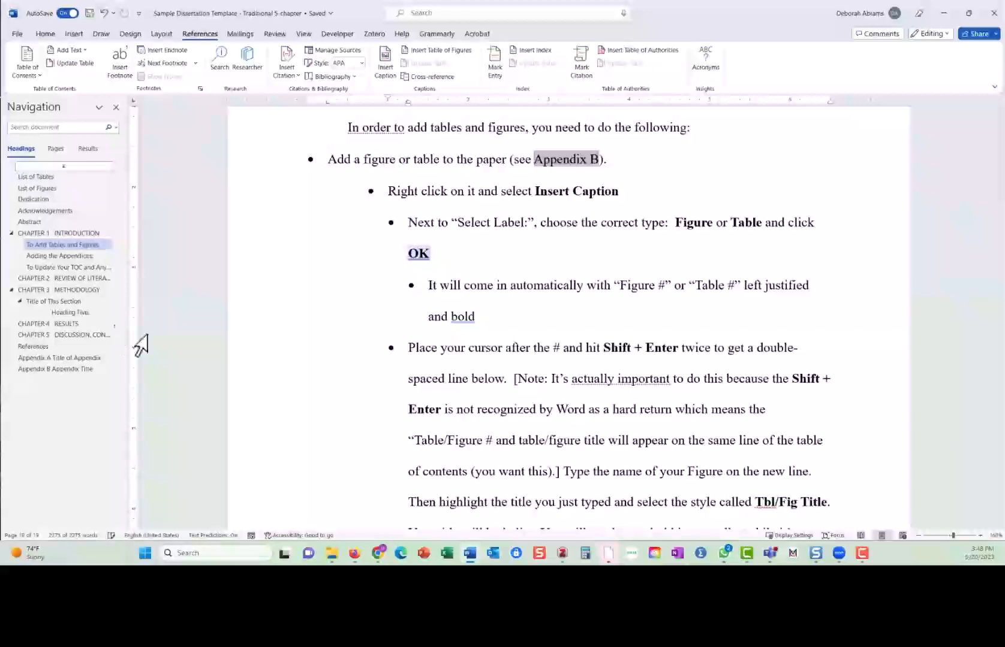
Go to the text under the CHAPTER 3 METHODOLOGY heading and restore the template window down beside Document1.
{"action": "left_click", "coordinate": [55, 290]}
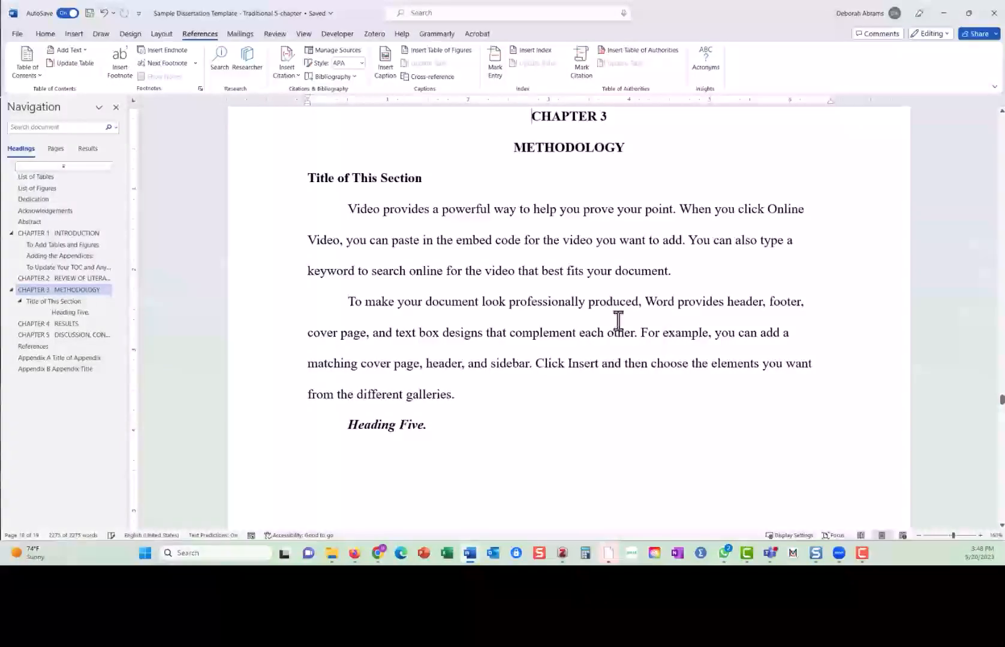
{"action": "left_click", "coordinate": [426, 271]}
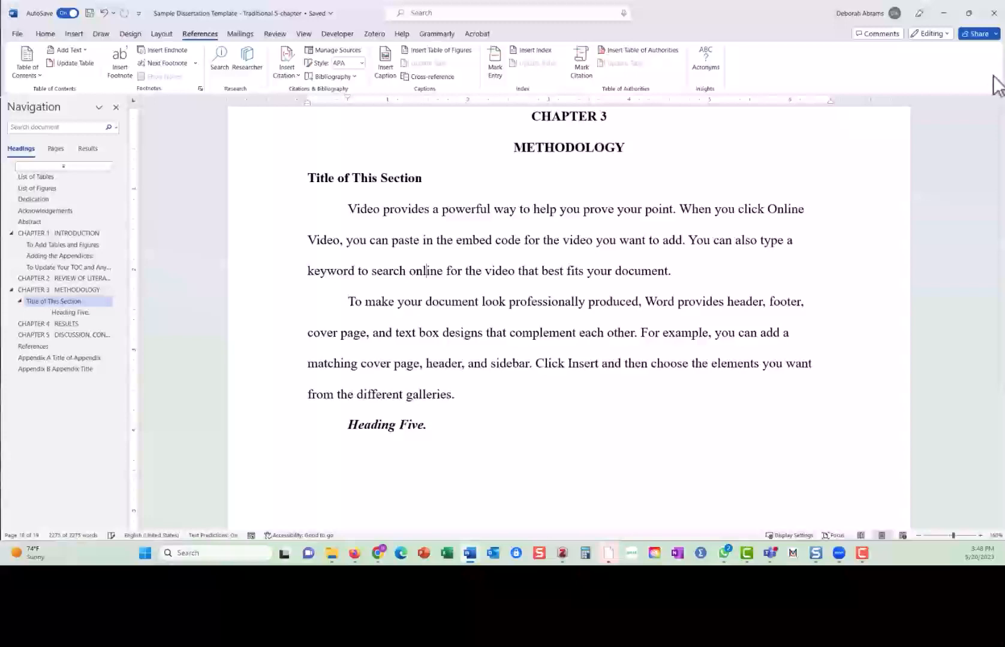
{"action": "left_click", "coordinate": [967, 12]}
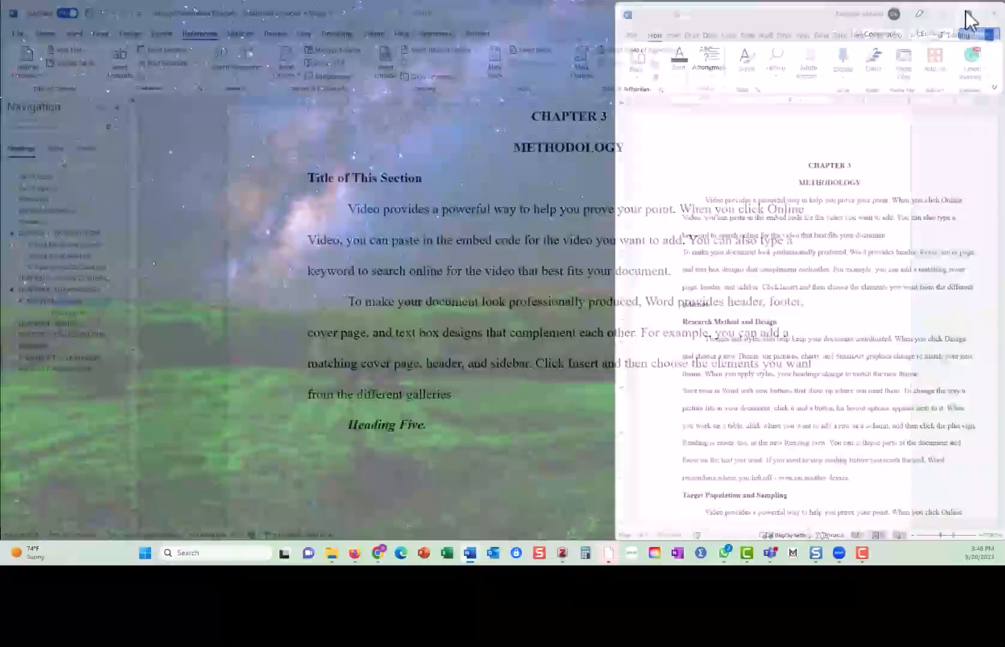
{"action": "mouse_move", "coordinate": [966, 10]}
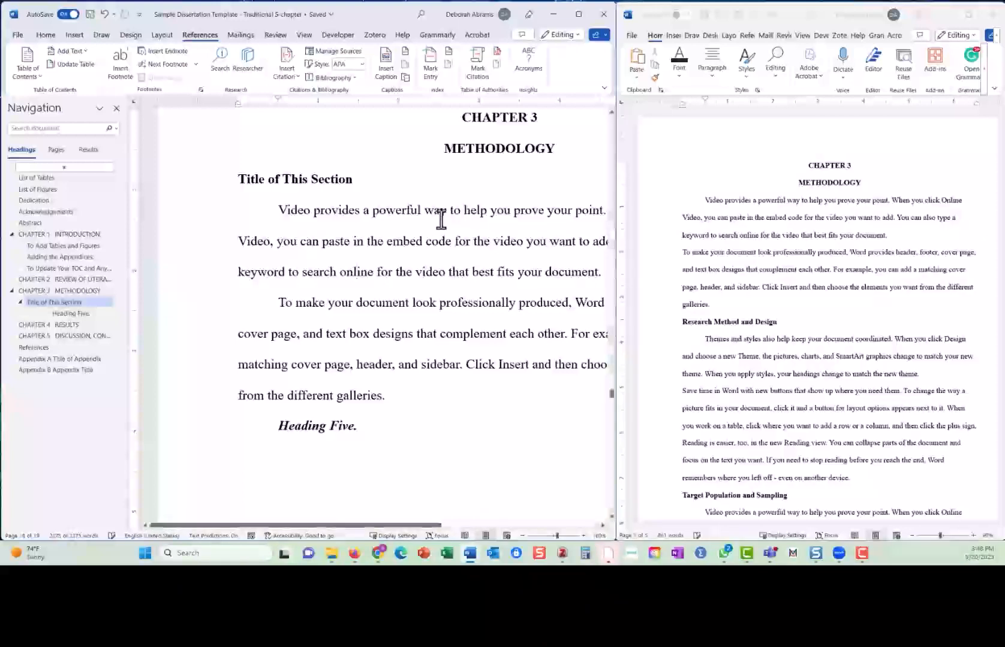
Switch to the Document1 window at full size and show its Navigation pane beside the Chapter 3 text.
{"action": "left_click", "coordinate": [810, 249]}
{"action": "left_click", "coordinate": [967, 16]}
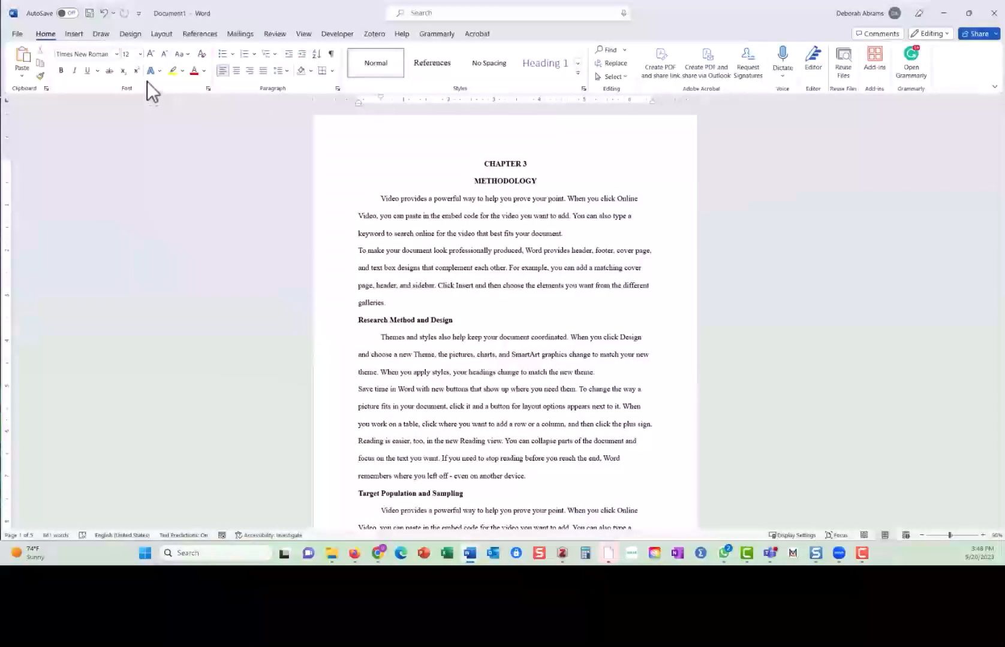
{"action": "left_click", "coordinate": [302, 32]}
{"action": "left_click", "coordinate": [245, 77]}
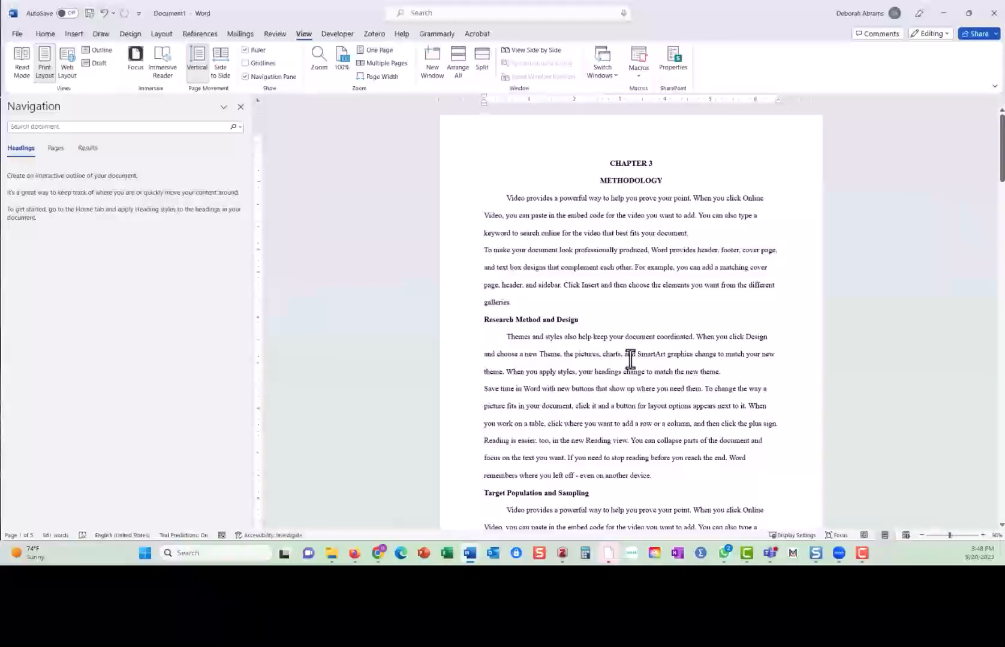
{"action": "scroll", "coordinate": [561, 217], "scroll_direction": "down", "scroll_amount": 1}
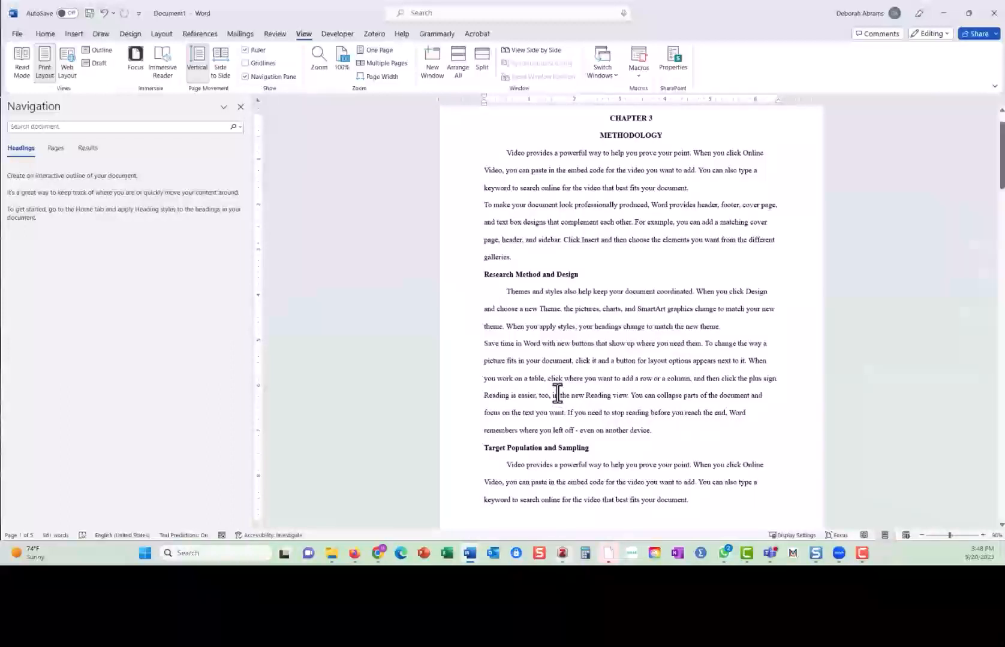
Restore the Document1 window down beside the dissertation template and close Document1's Navigation pane.
{"action": "left_click", "coordinate": [963, 15]}
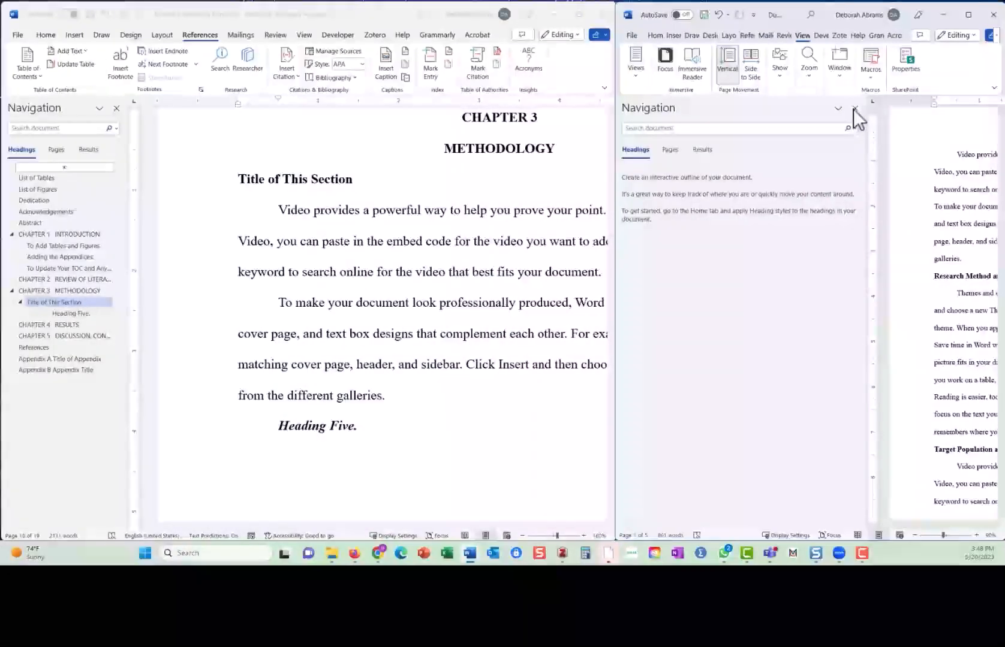
{"action": "left_click", "coordinate": [854, 108]}
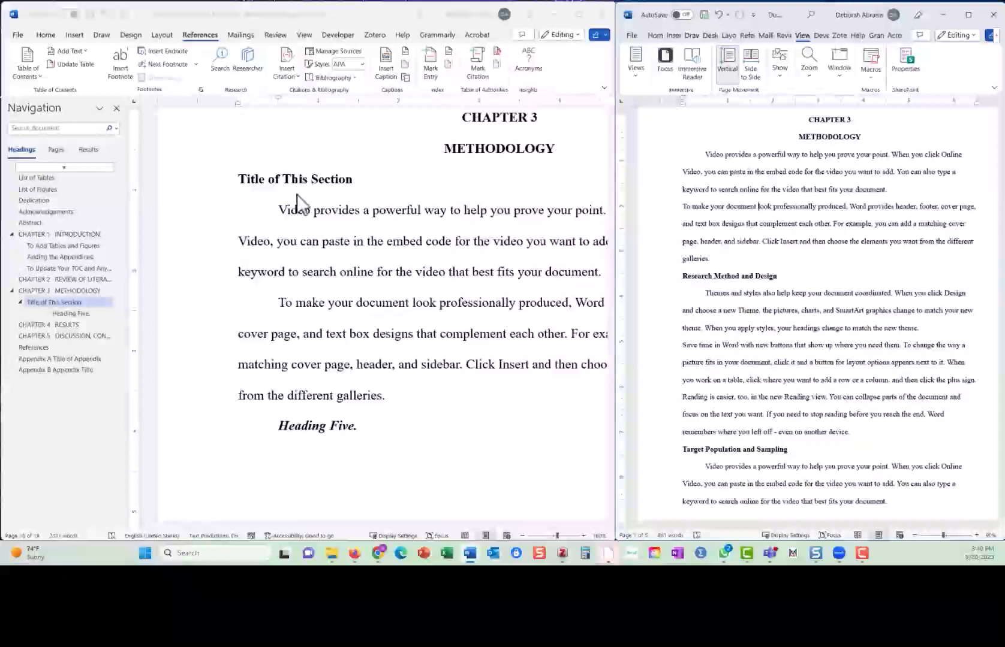
{"action": "left_click", "coordinate": [313, 319]}
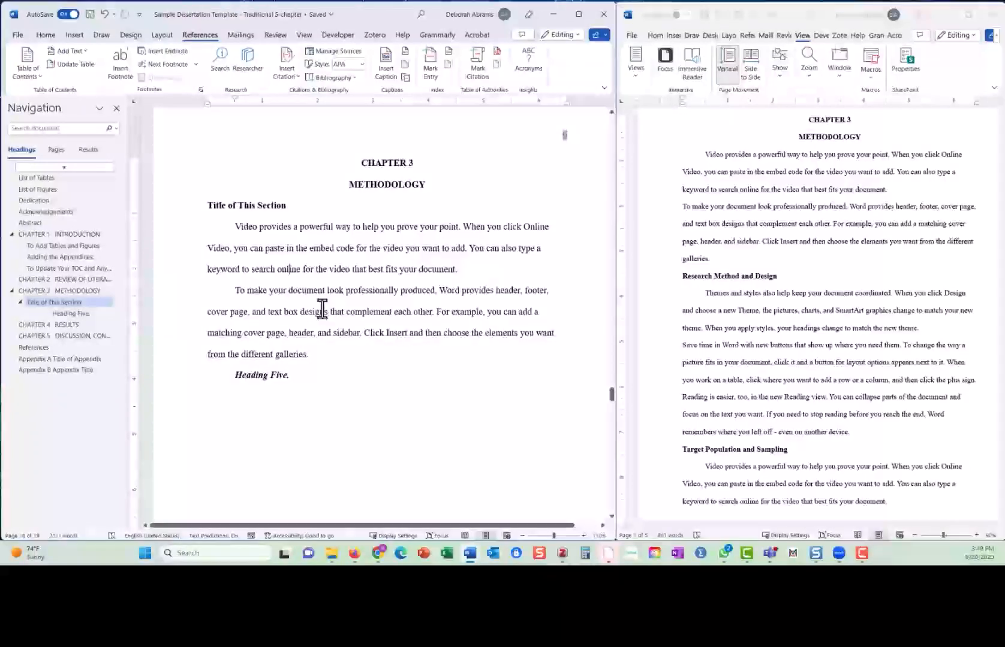
Copy Document1's Chapter 3 body, from the first paragraph under METHODOLOGY past the figure, and paste it over the template's Chapter 3 placeholder text.
{"action": "left_click", "coordinate": [694, 266]}
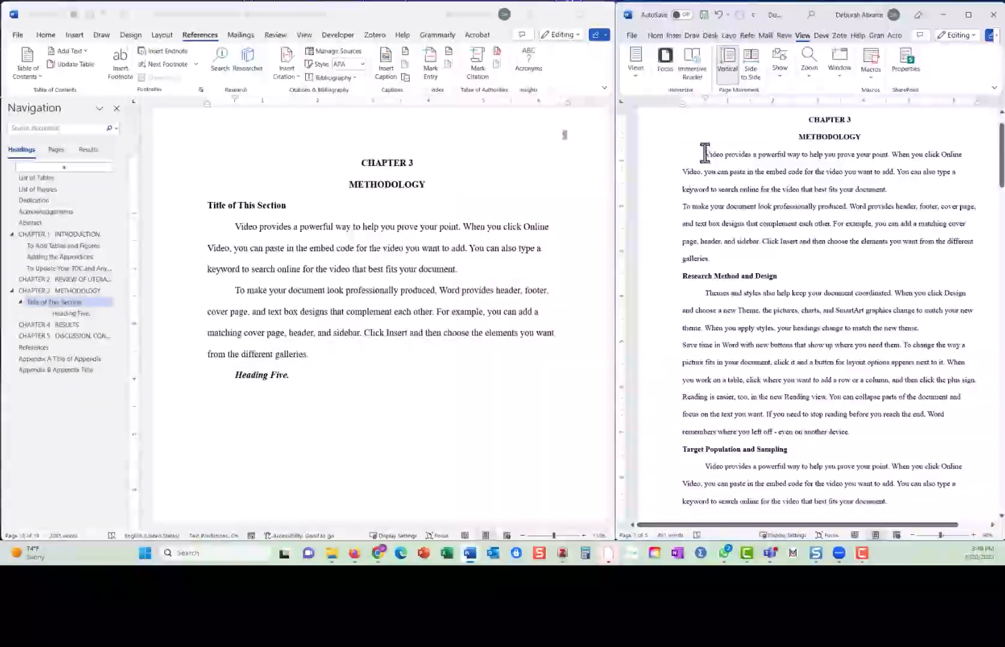
{"action": "left_click_drag", "start_coordinate": [709, 199], "coordinate": [828, 383]}
{"action": "key", "text": "ctrl+c"}
{"action": "left_click", "coordinate": [779, 228]}
{"action": "left_click", "coordinate": [246, 236]}
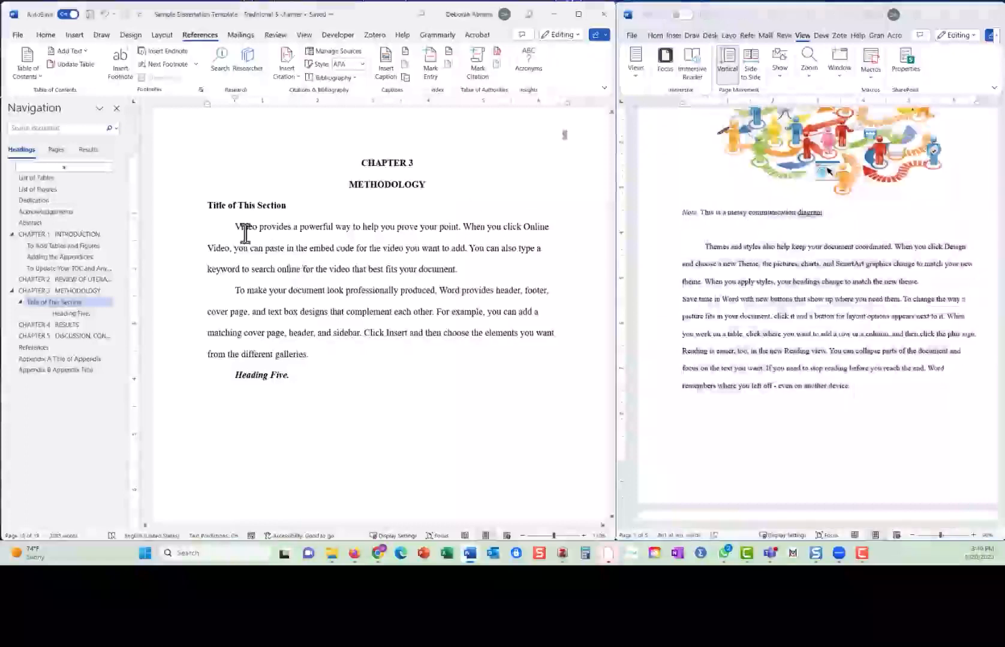
{"action": "left_click_drag", "start_coordinate": [209, 207], "coordinate": [320, 384]}
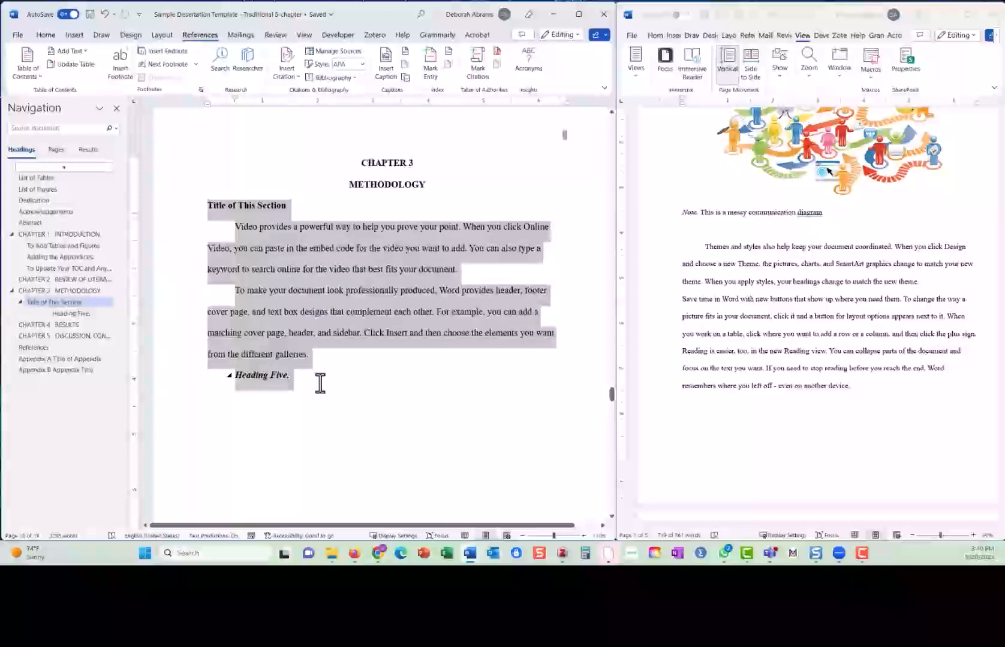
{"action": "key", "text": "ctrl+v"}
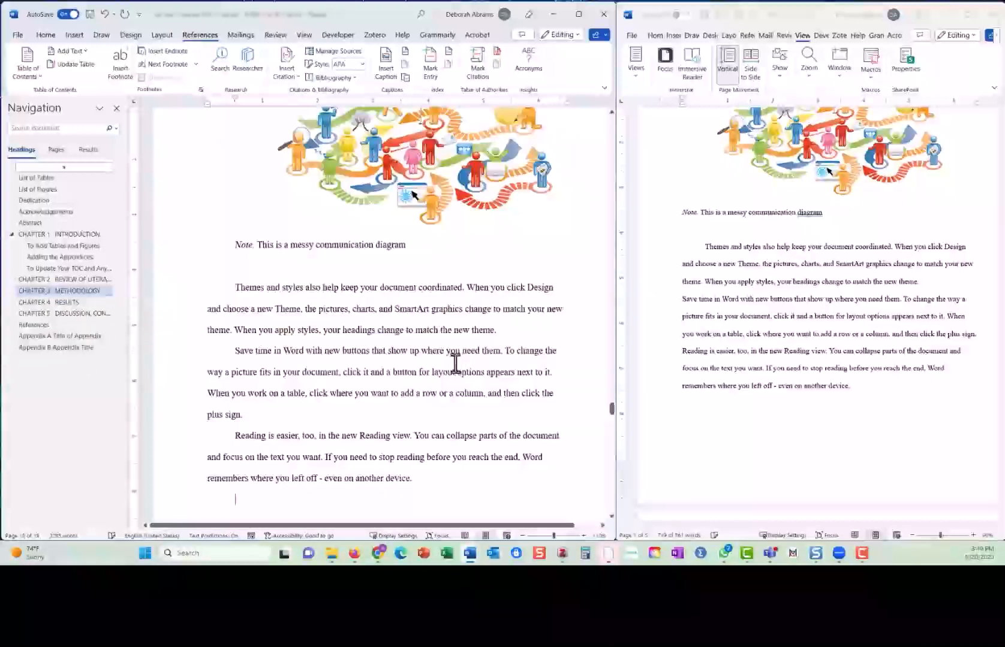
Maximize the template window and give the two introductory paragraphs under CHAPTER 3 METHODOLOGY the Body style.
{"action": "scroll", "coordinate": [387, 373], "scroll_direction": "up", "scroll_amount": 10}
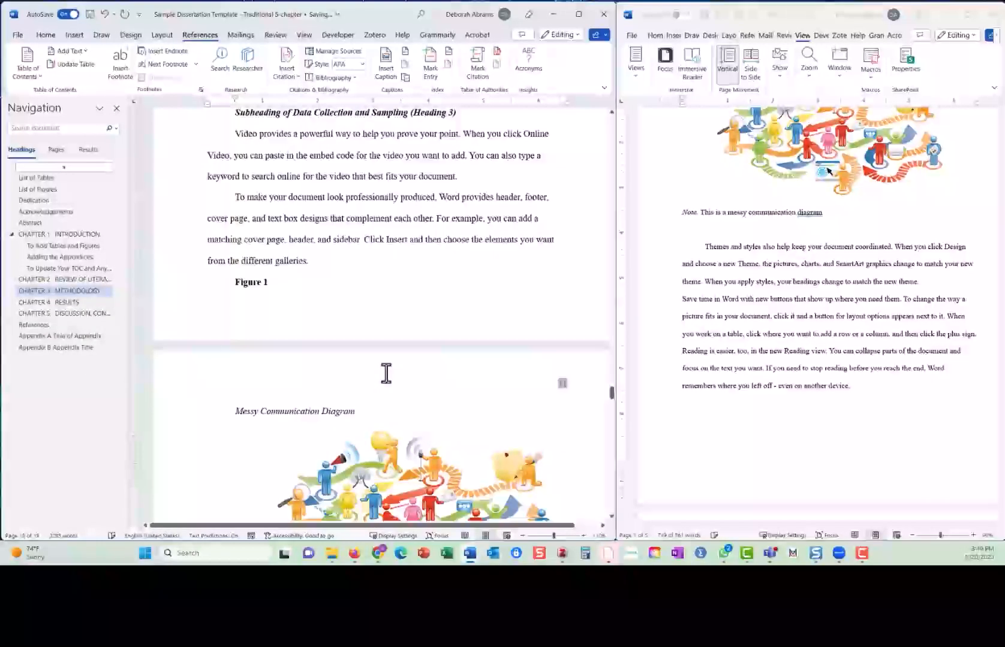
{"action": "scroll", "coordinate": [386, 373], "scroll_direction": "up", "scroll_amount": 15}
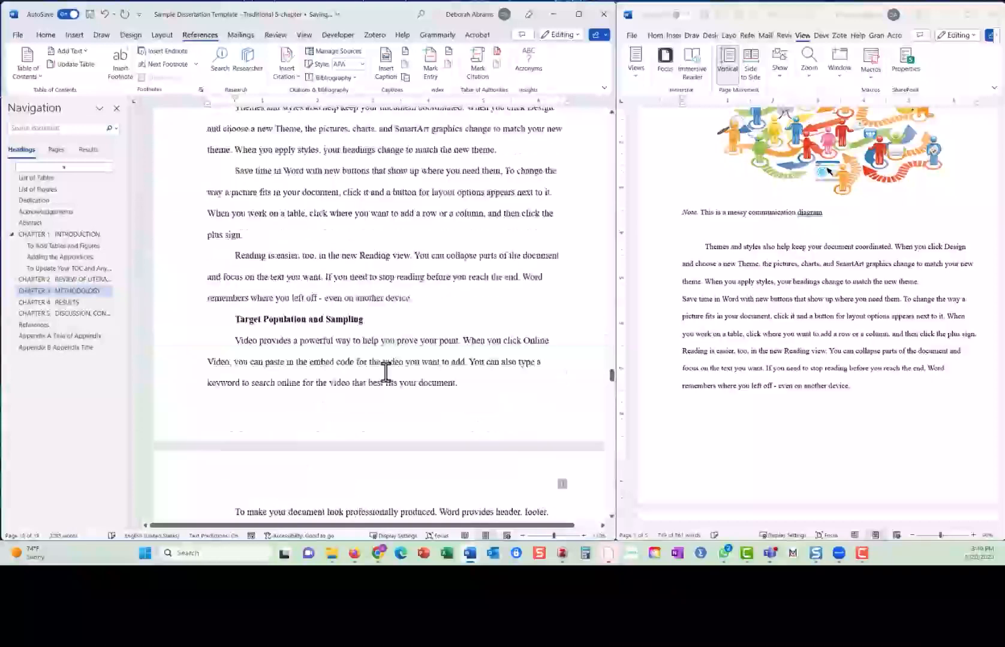
{"action": "scroll", "coordinate": [386, 372], "scroll_direction": "up", "scroll_amount": 7}
{"action": "scroll", "coordinate": [386, 371], "scroll_direction": "down", "scroll_amount": 4}
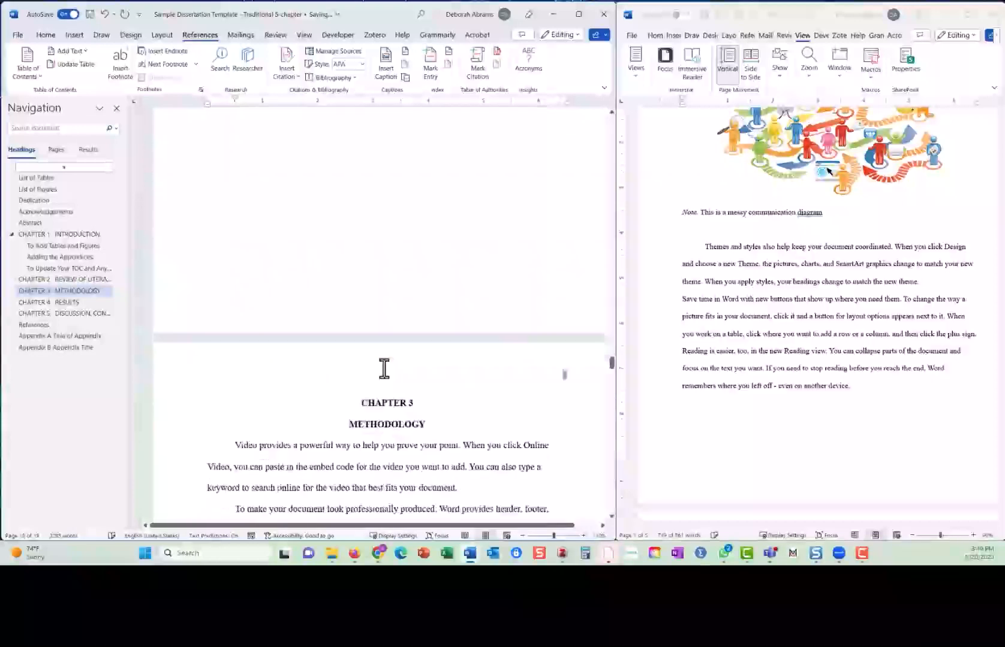
{"action": "scroll", "coordinate": [385, 368], "scroll_direction": "down", "scroll_amount": 1}
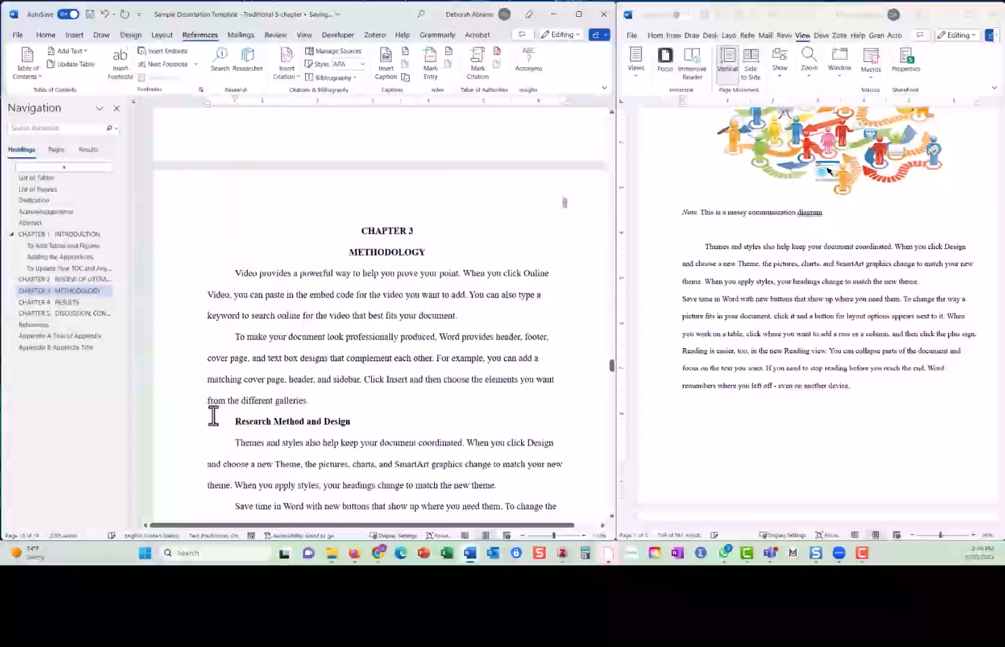
{"action": "scroll", "coordinate": [299, 415], "scroll_direction": "down", "scroll_amount": 2}
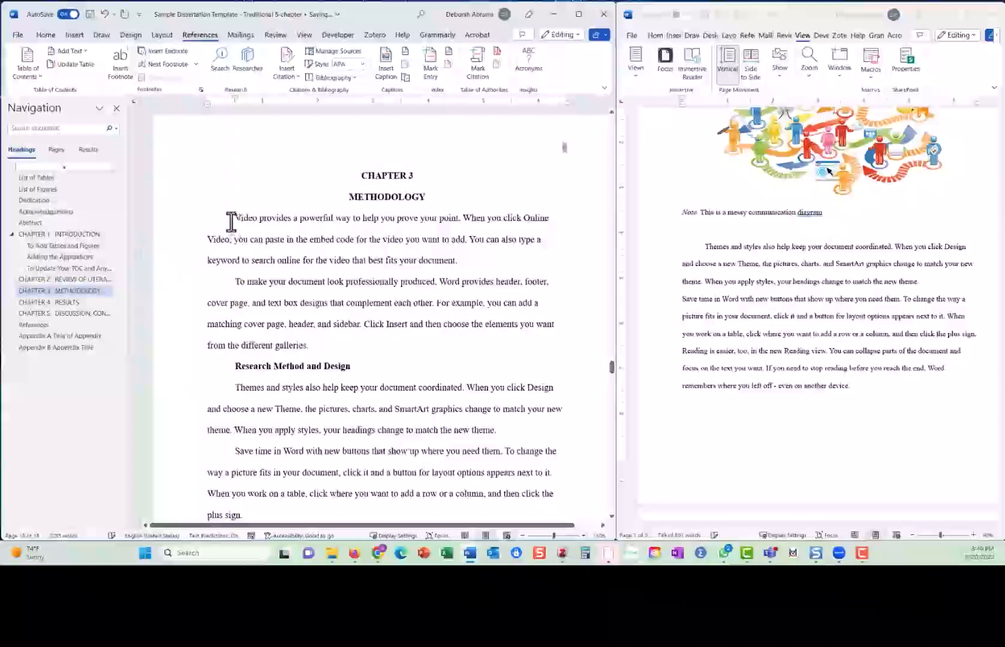
{"action": "left_click_drag", "start_coordinate": [232, 219], "coordinate": [325, 346]}
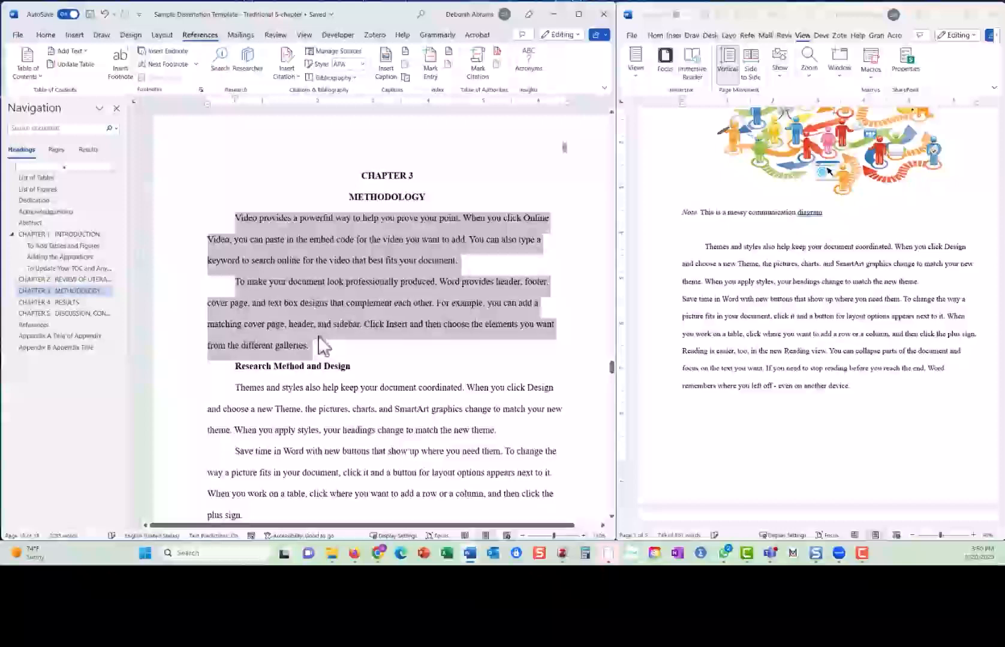
{"action": "left_click", "coordinate": [579, 14]}
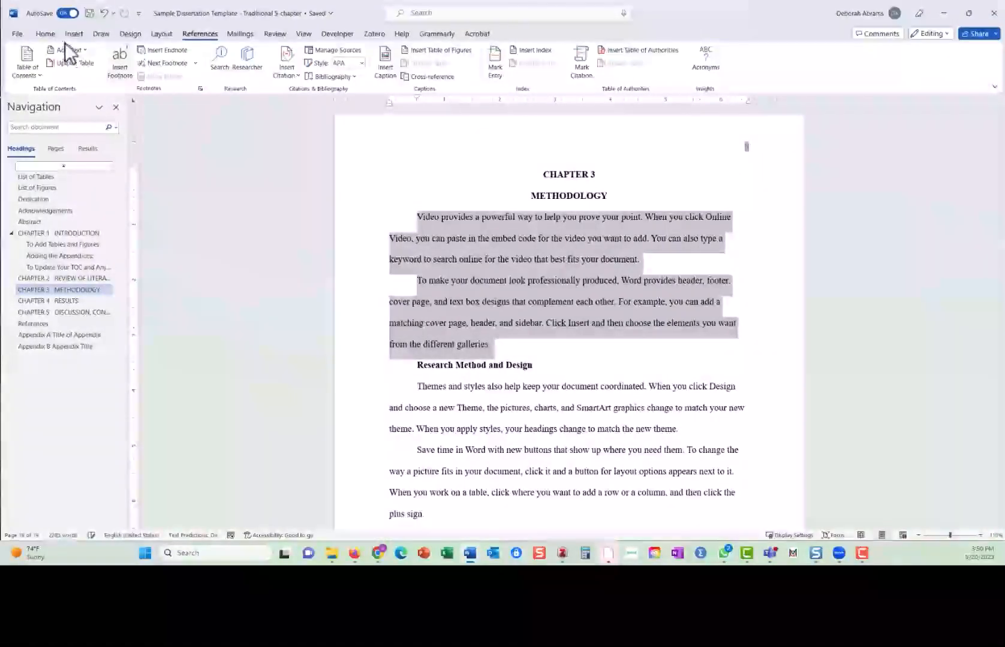
{"action": "left_click", "coordinate": [49, 34]}
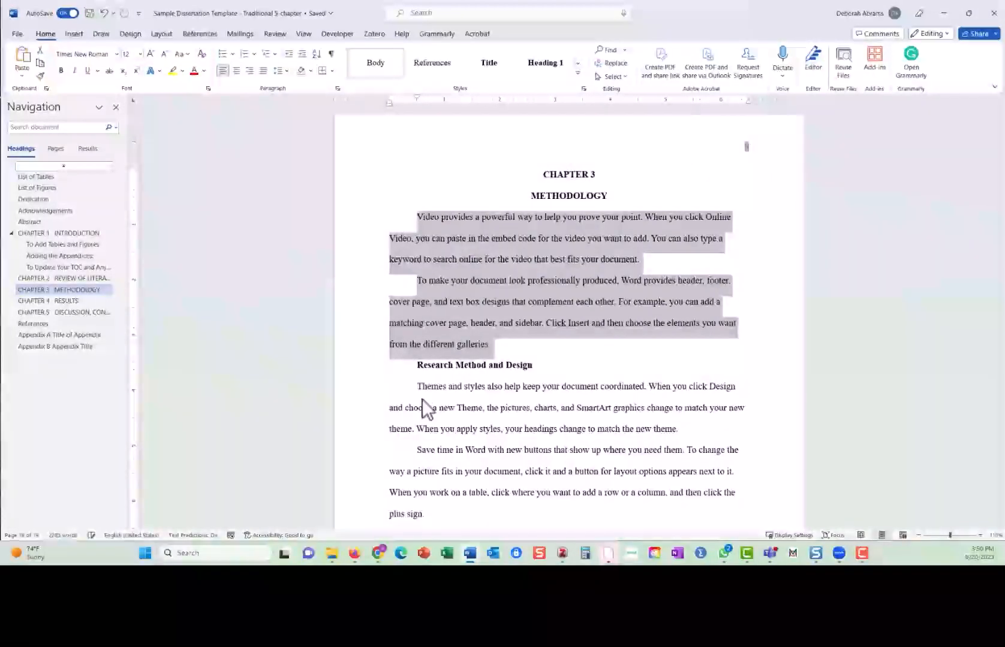
{"action": "key", "text": "ctrl+z"}
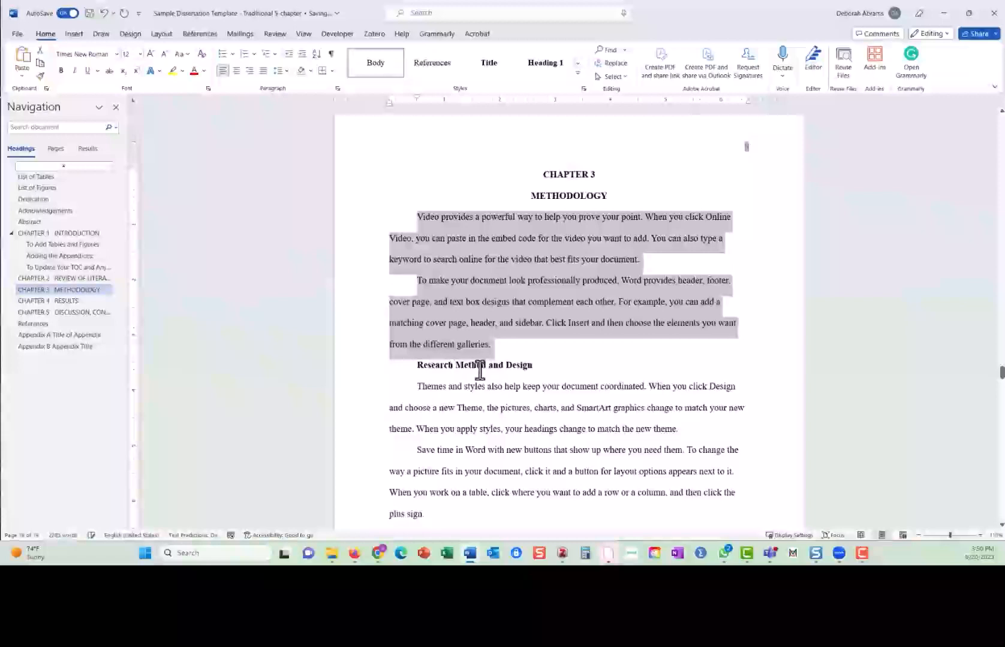
Apply the Heading 2 style to the "Research Method and Design" heading in Chapter 3.
{"action": "left_click_drag", "start_coordinate": [532, 365], "coordinate": [417, 365]}
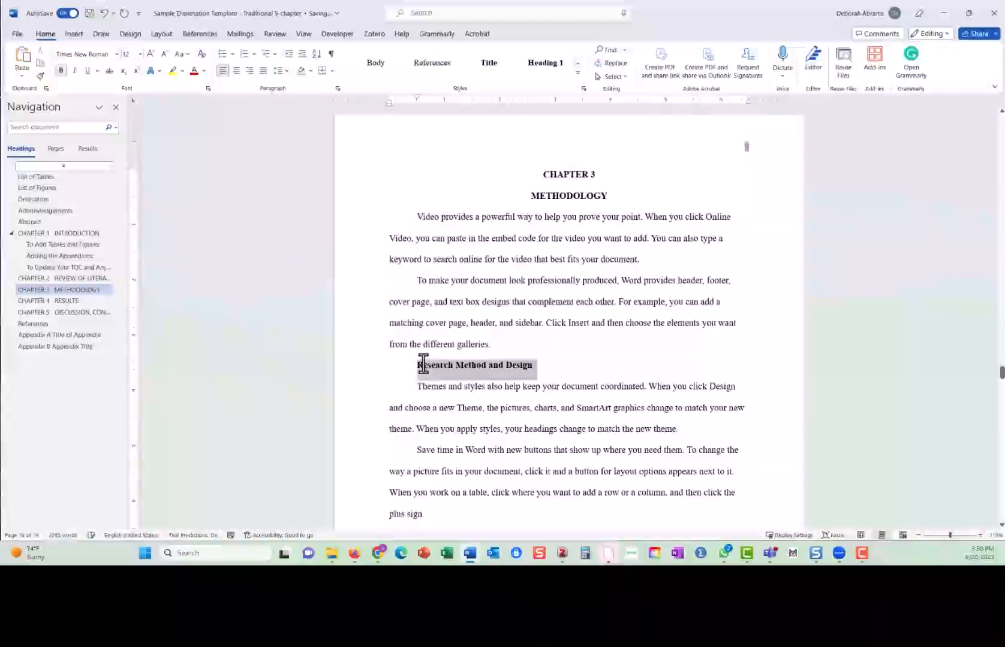
{"action": "left_click", "coordinate": [577, 74]}
{"action": "left_click", "coordinate": [368, 95]}
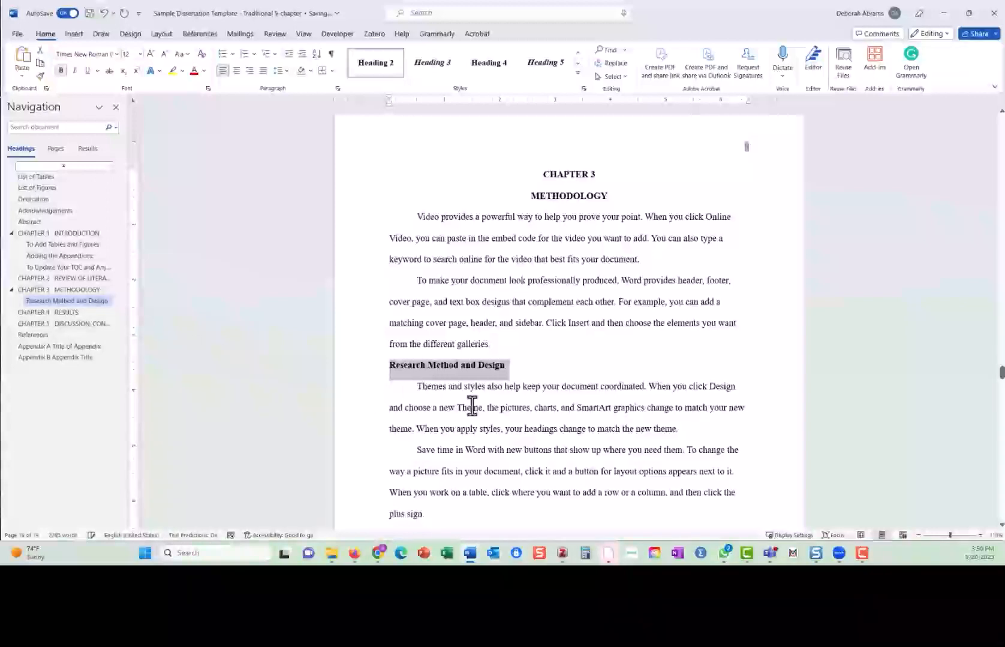
Apply the Body style to the text from "When you apply styles" to the end of the Research Method and Design section.
{"action": "scroll", "coordinate": [474, 407], "scroll_direction": "down", "scroll_amount": 3}
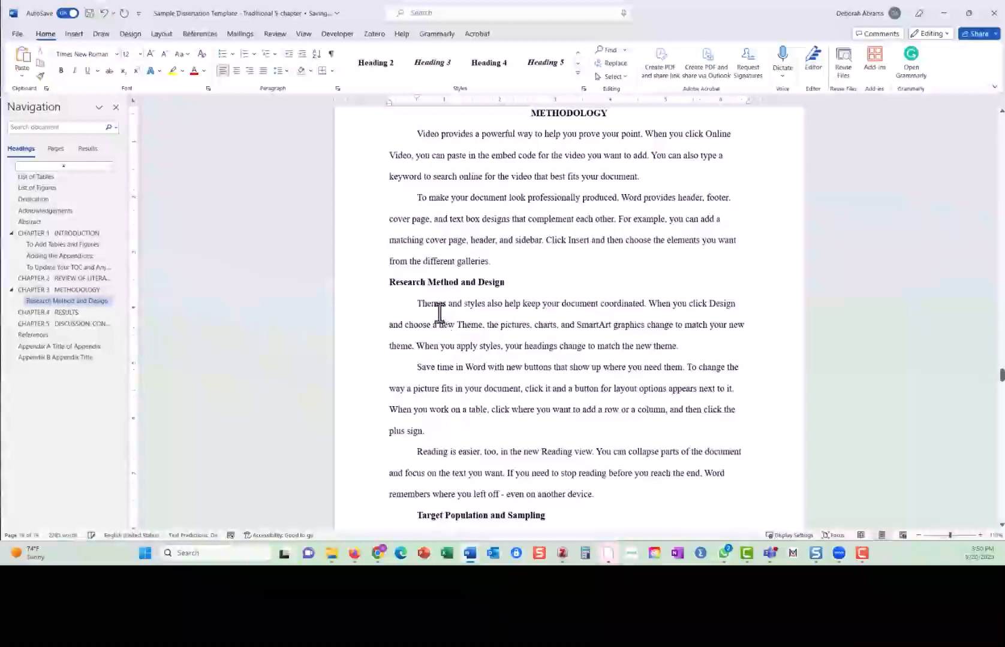
{"action": "left_click_drag", "start_coordinate": [416, 346], "coordinate": [572, 440]}
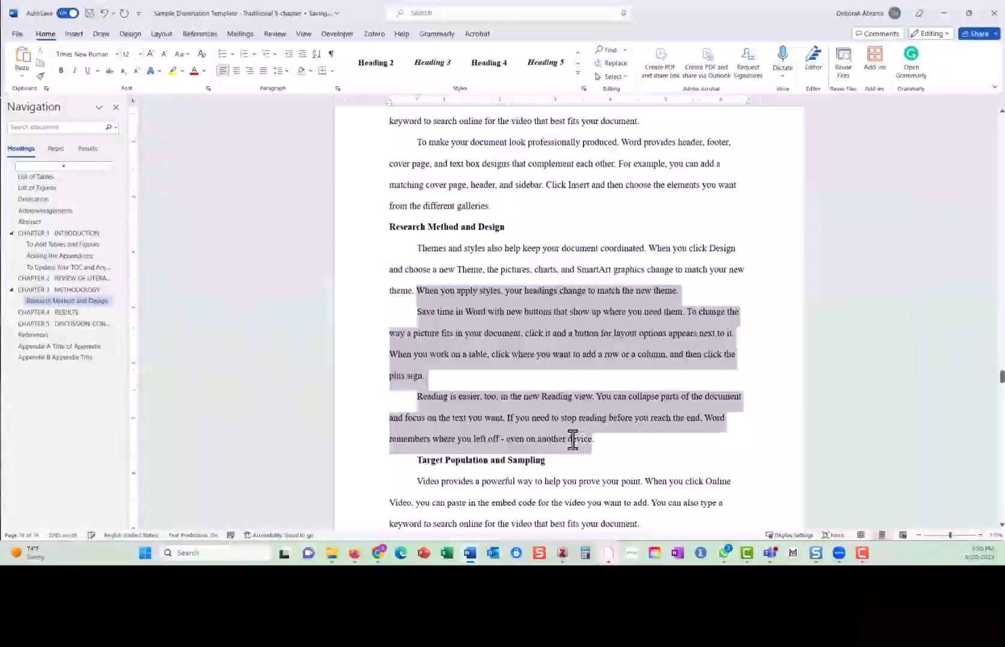
{"action": "left_click", "coordinate": [577, 71]}
{"action": "left_click", "coordinate": [372, 65]}
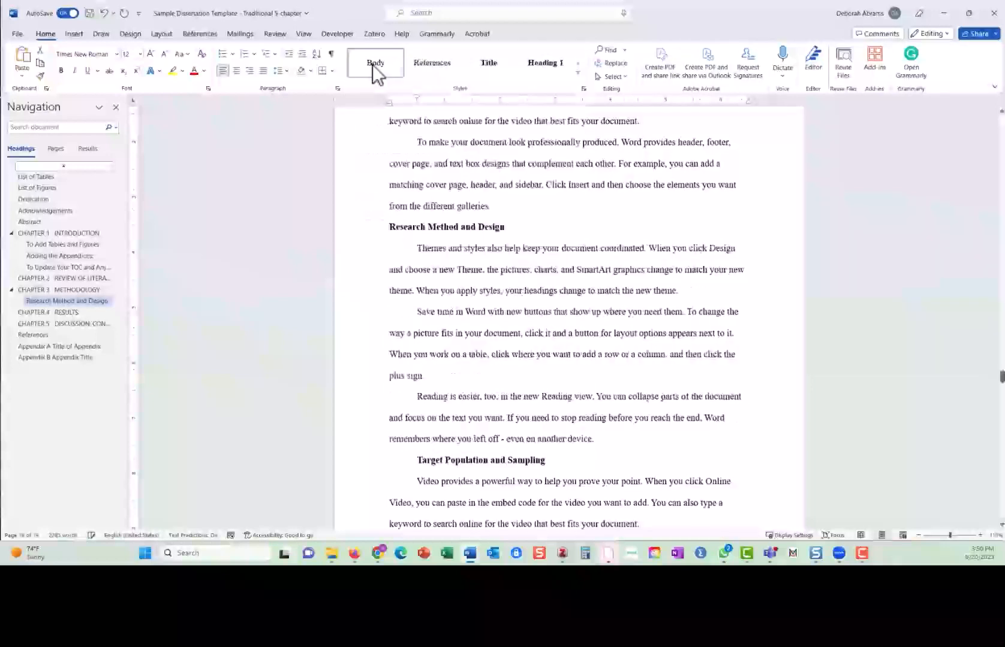
{"action": "left_click", "coordinate": [457, 318]}
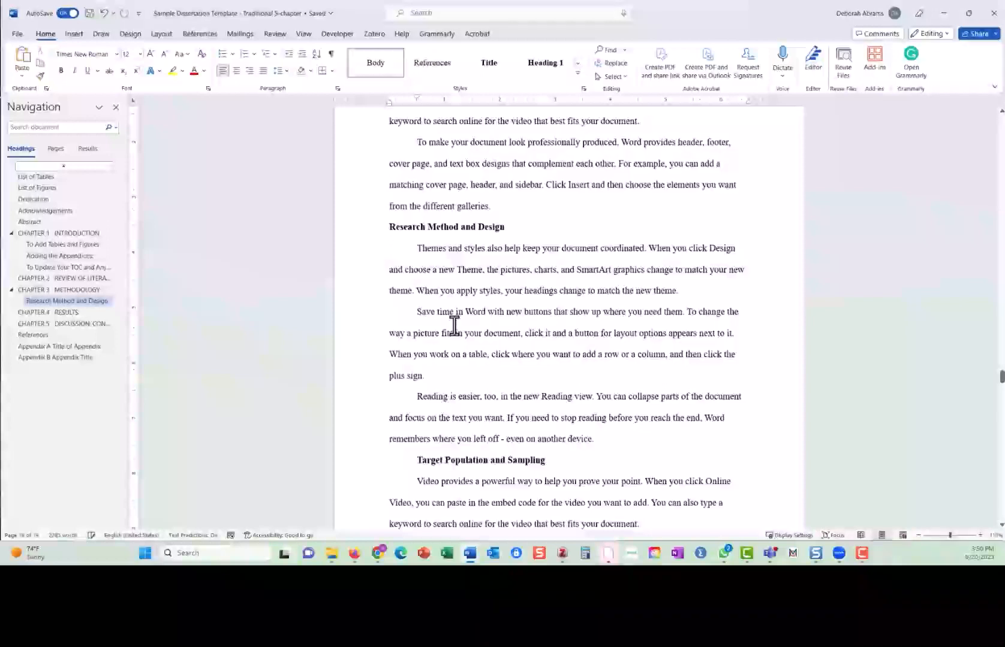
Apply the Heading 2 style to the "Target Population and Sampling" heading.
{"action": "scroll", "coordinate": [454, 327], "scroll_direction": "down", "scroll_amount": 2}
{"action": "scroll", "coordinate": [452, 326], "scroll_direction": "down", "scroll_amount": 2}
{"action": "left_click_drag", "start_coordinate": [558, 407], "coordinate": [416, 407]}
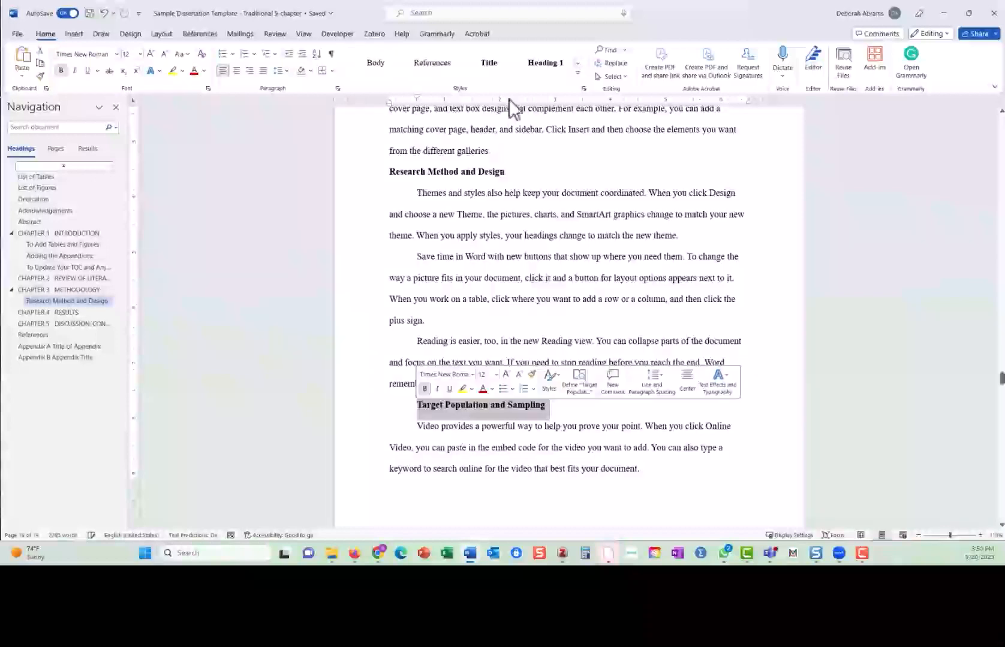
{"action": "left_click", "coordinate": [579, 74]}
{"action": "left_click", "coordinate": [378, 95]}
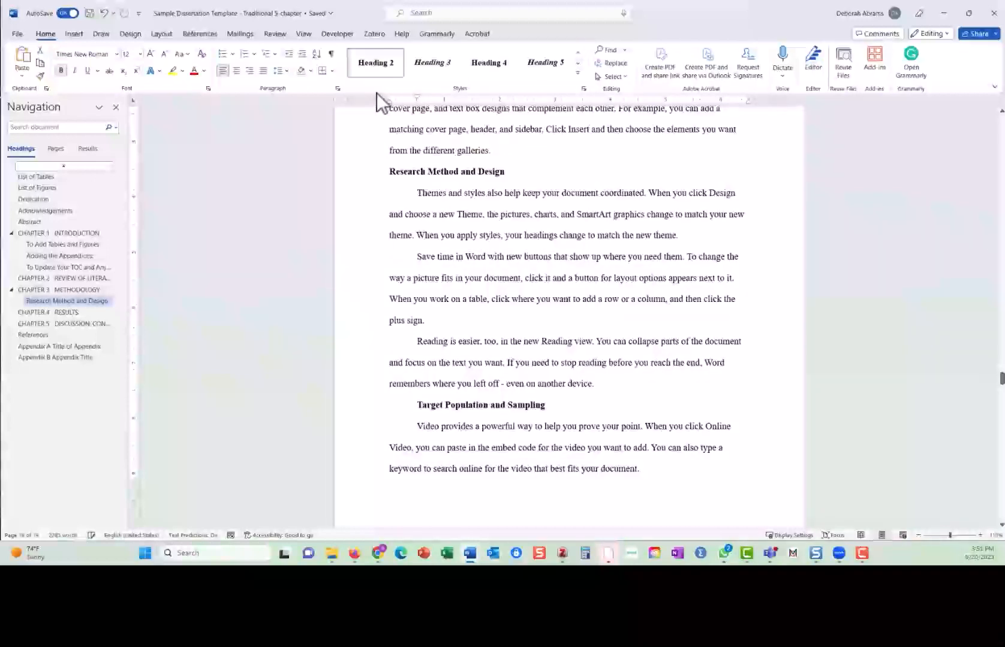
Apply the Heading 2 style to the "Data Collection and Sampling" heading on the following page.
{"action": "scroll", "coordinate": [477, 348], "scroll_direction": "down", "scroll_amount": 3}
{"action": "scroll", "coordinate": [476, 343], "scroll_direction": "down", "scroll_amount": 6}
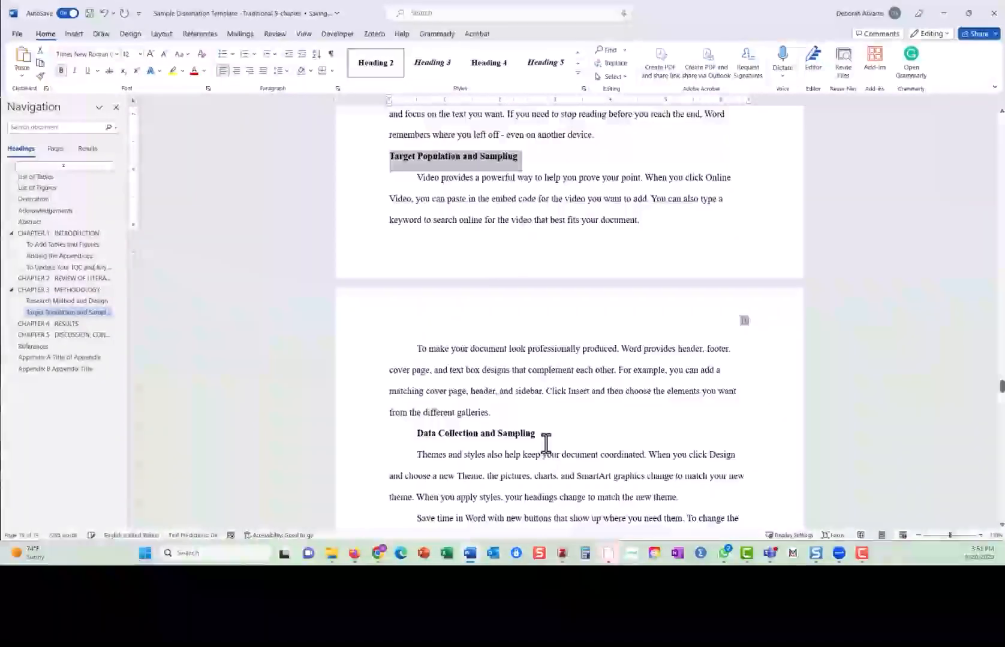
{"action": "left_click_drag", "start_coordinate": [537, 434], "coordinate": [422, 436]}
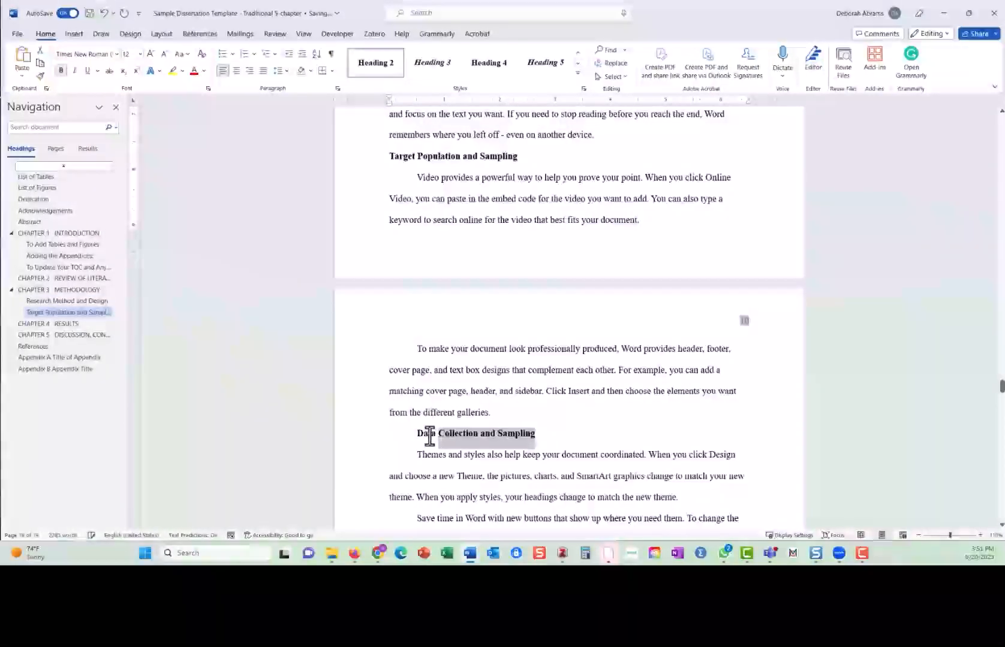
{"action": "left_click", "coordinate": [379, 60]}
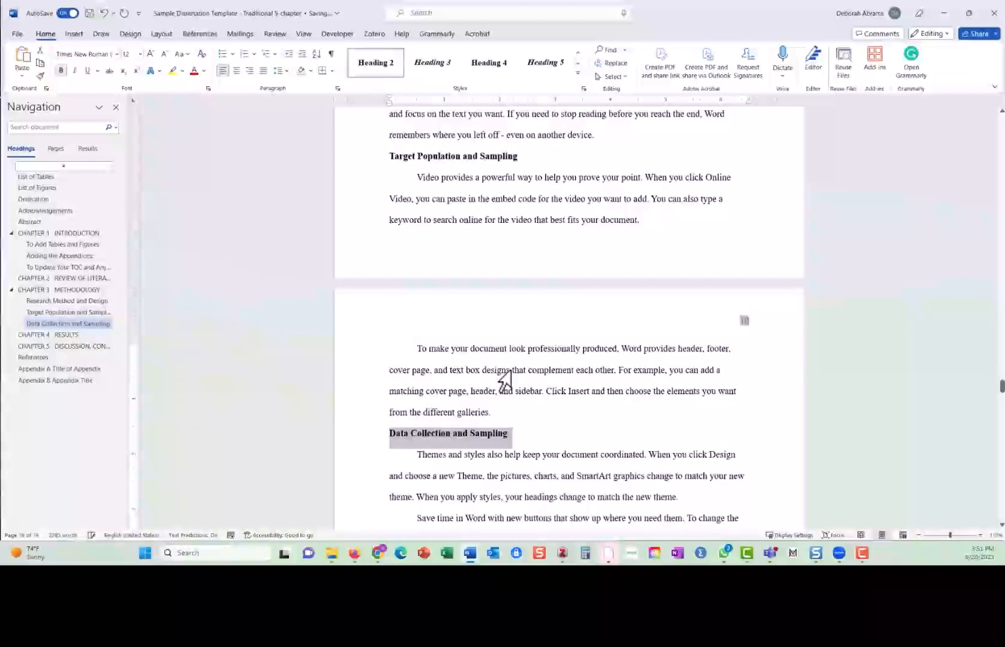
Apply the Heading 3 style to the line "Subheading of Data Collection and Sampling (Heading 3)".
{"action": "scroll", "coordinate": [479, 393], "scroll_direction": "down", "scroll_amount": 5}
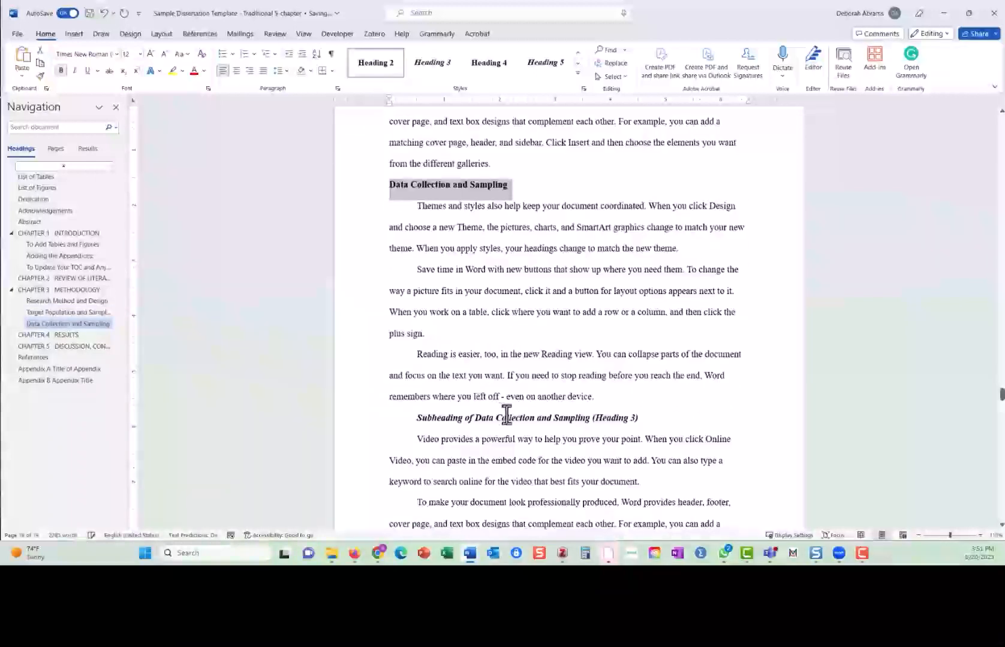
{"action": "left_click_drag", "start_coordinate": [643, 418], "coordinate": [417, 419]}
{"action": "left_click", "coordinate": [434, 66]}
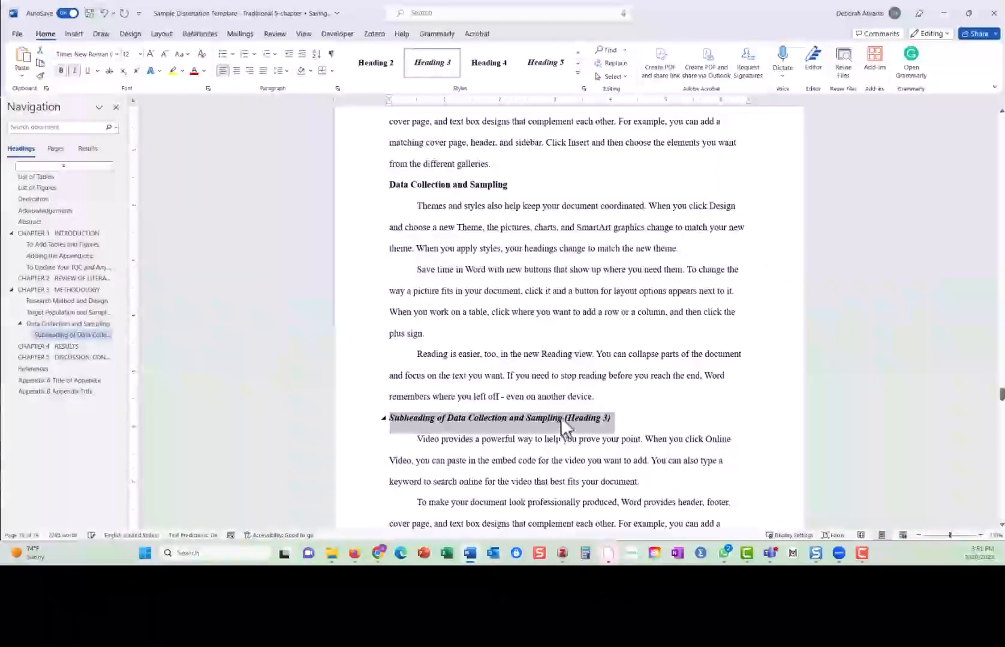
Add a blank line between the "Messy Communication Diagram" title and the picture below it.
{"action": "scroll", "coordinate": [565, 389], "scroll_direction": "down", "scroll_amount": 4}
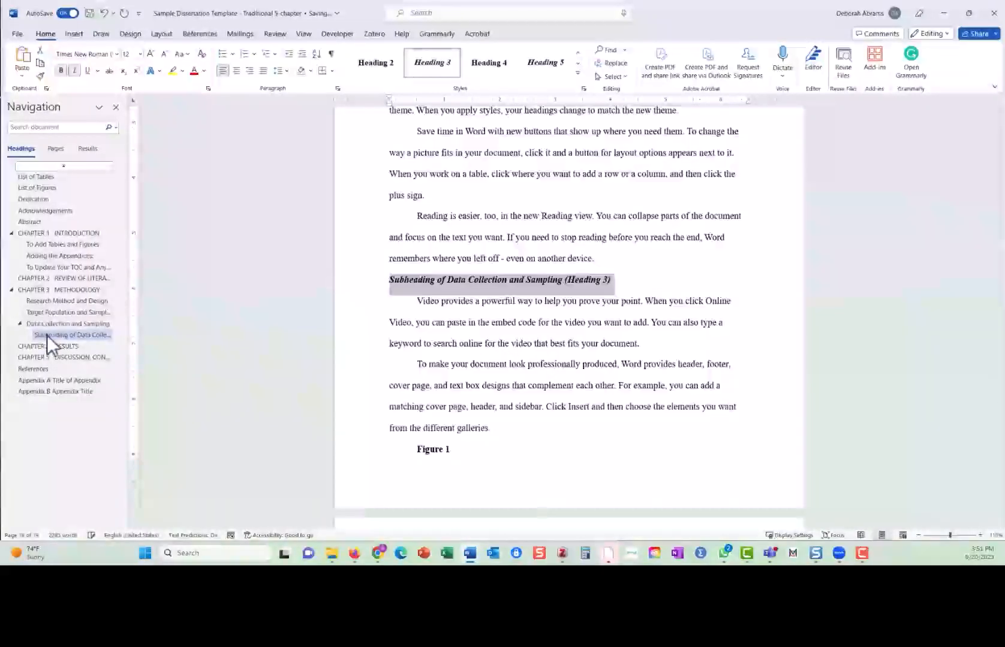
{"action": "scroll", "coordinate": [474, 395], "scroll_direction": "down", "scroll_amount": 2}
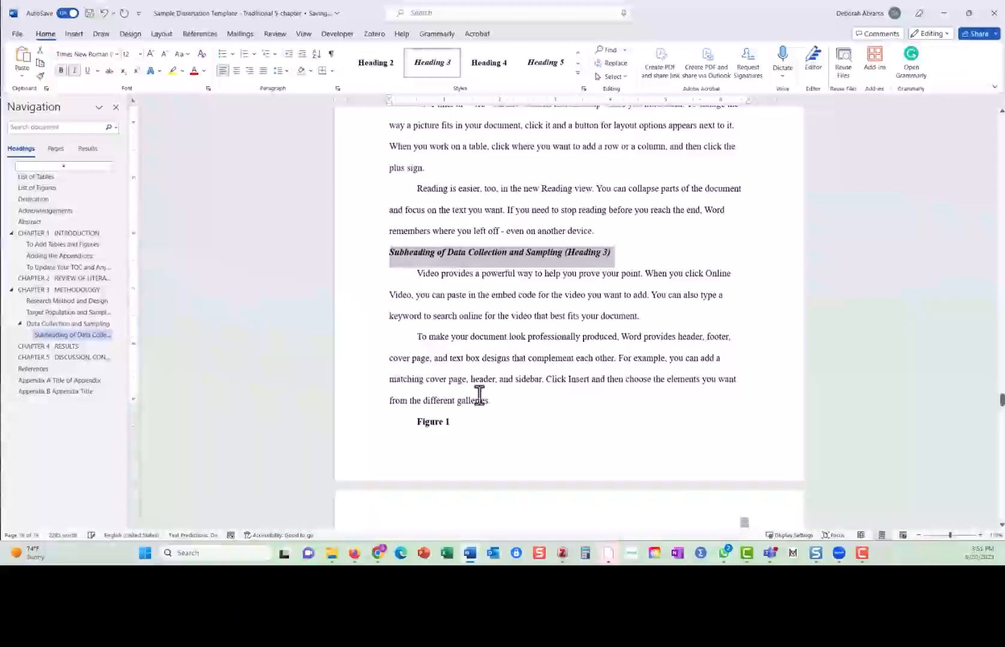
{"action": "left_click_drag", "start_coordinate": [455, 393], "coordinate": [428, 394]}
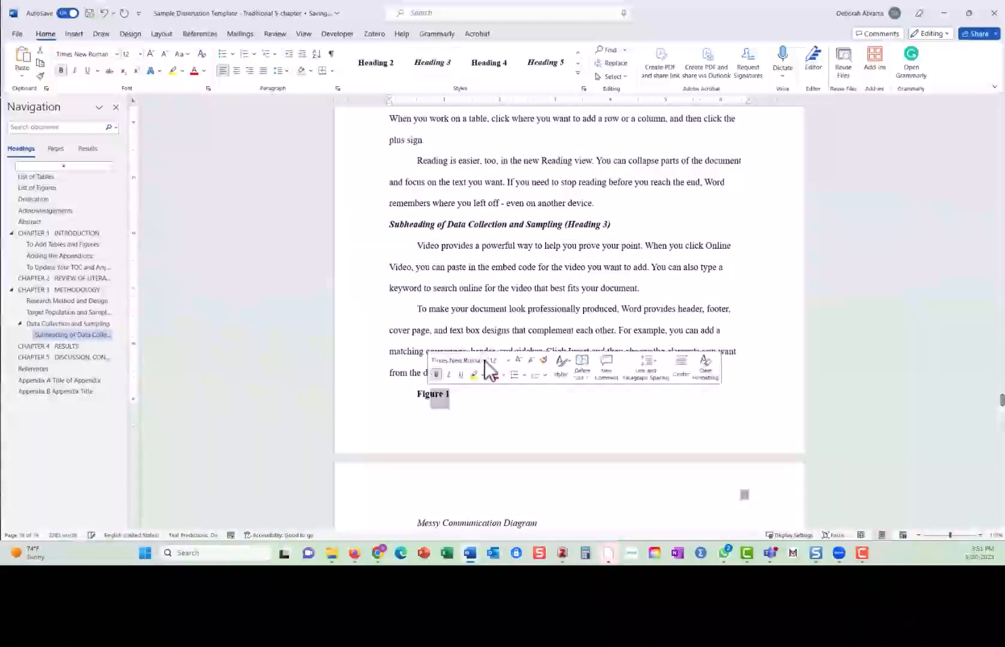
{"action": "scroll", "coordinate": [484, 362], "scroll_direction": "down", "scroll_amount": 2}
{"action": "scroll", "coordinate": [484, 361], "scroll_direction": "down", "scroll_amount": 2}
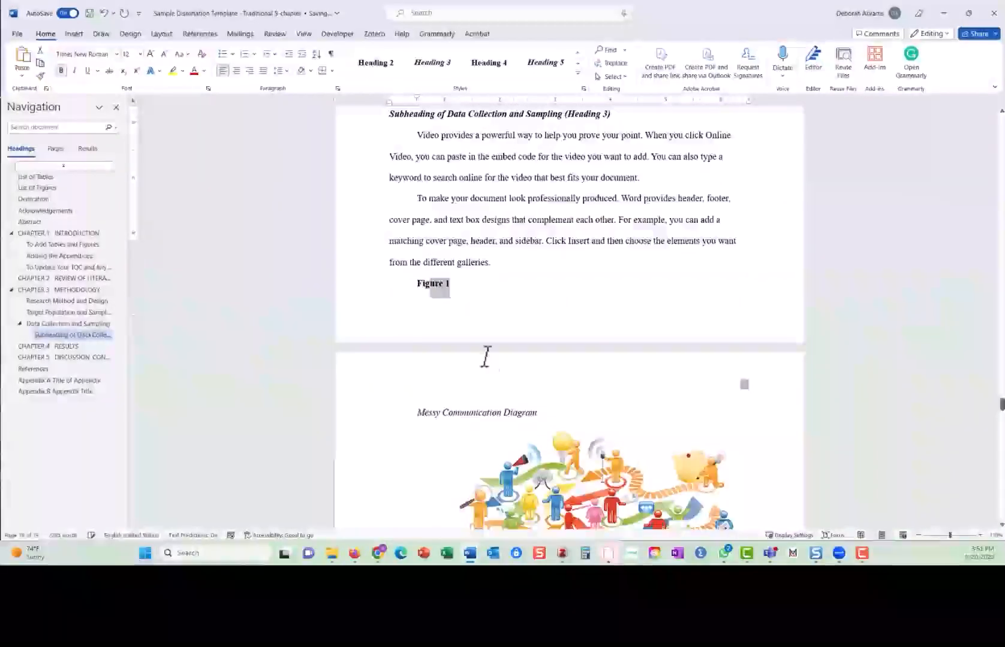
{"action": "scroll", "coordinate": [485, 357], "scroll_direction": "down", "scroll_amount": 3}
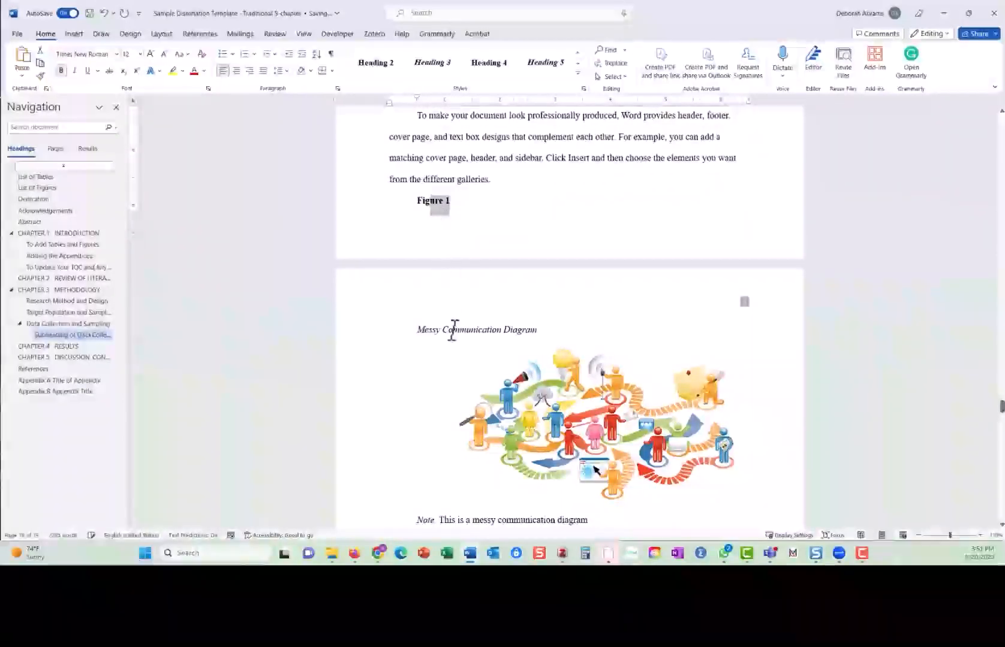
{"action": "left_click", "coordinate": [539, 330]}
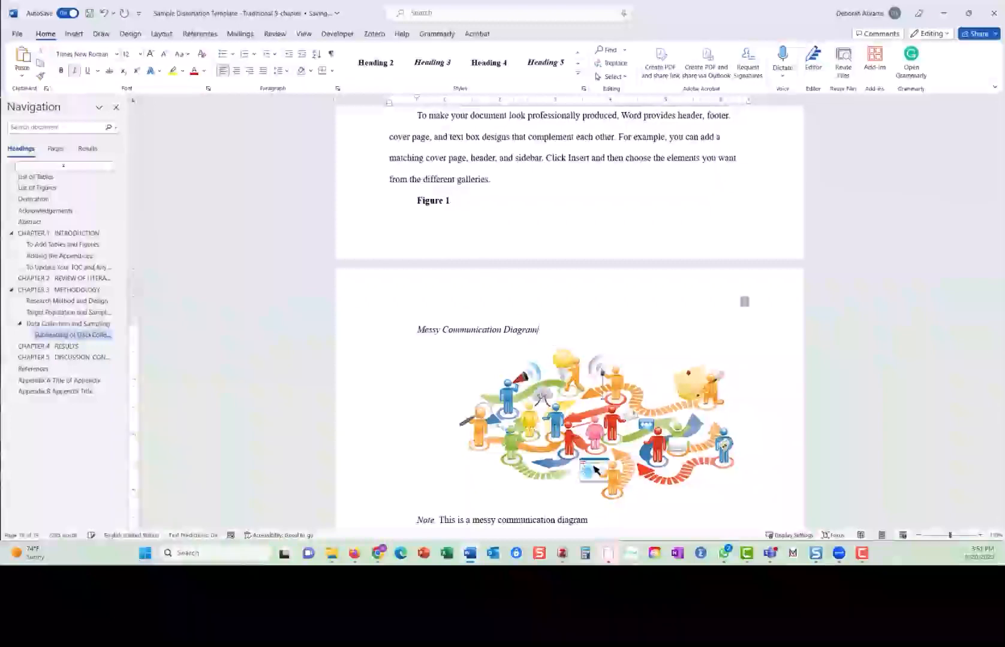
{"action": "key", "text": "Return"}
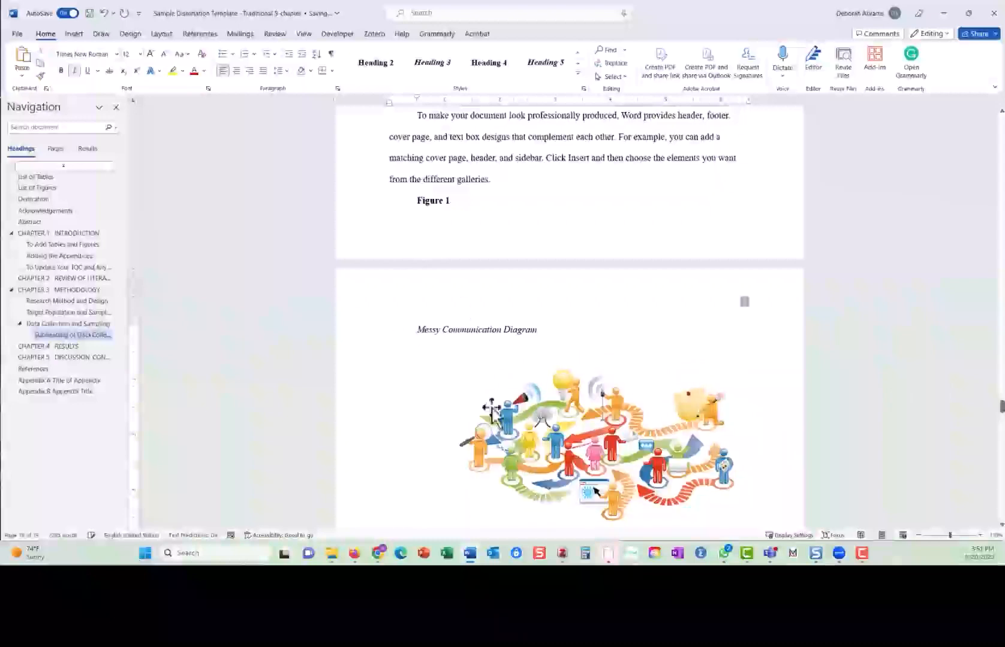
Insert a caption above the communication diagram picture using the Figure label.
{"action": "right_click", "coordinate": [555, 427]}
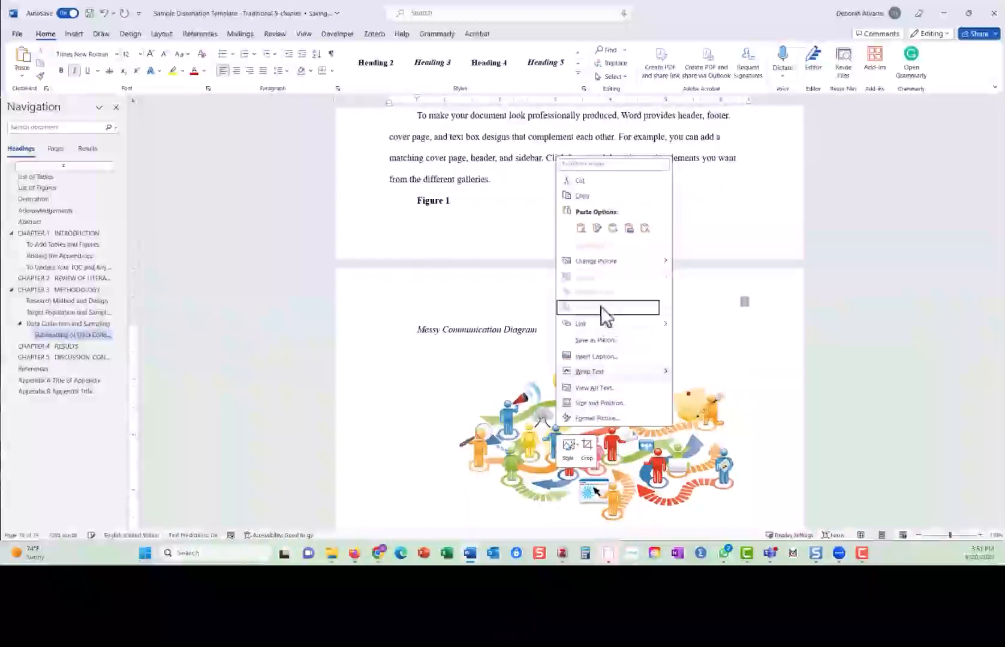
{"action": "left_click", "coordinate": [590, 358]}
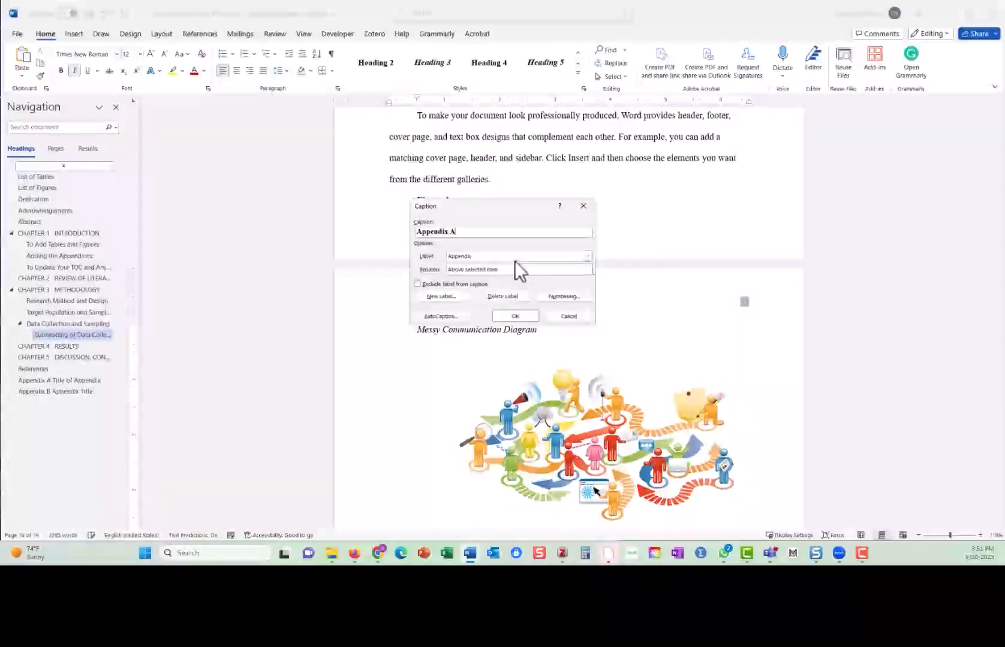
{"action": "left_click", "coordinate": [513, 259]}
{"action": "left_click", "coordinate": [467, 278]}
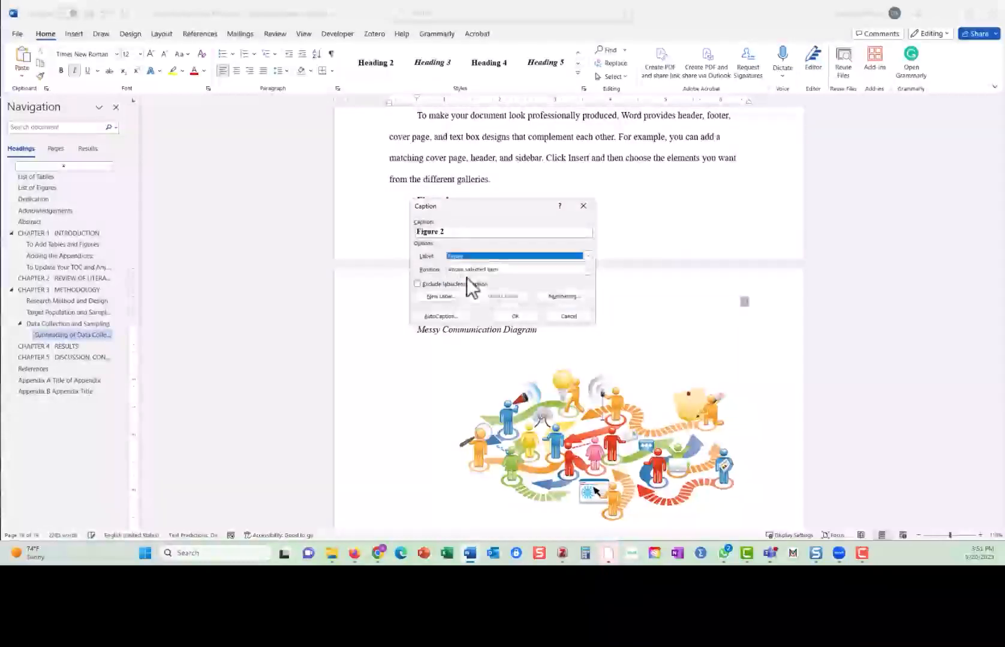
{"action": "left_click", "coordinate": [508, 315]}
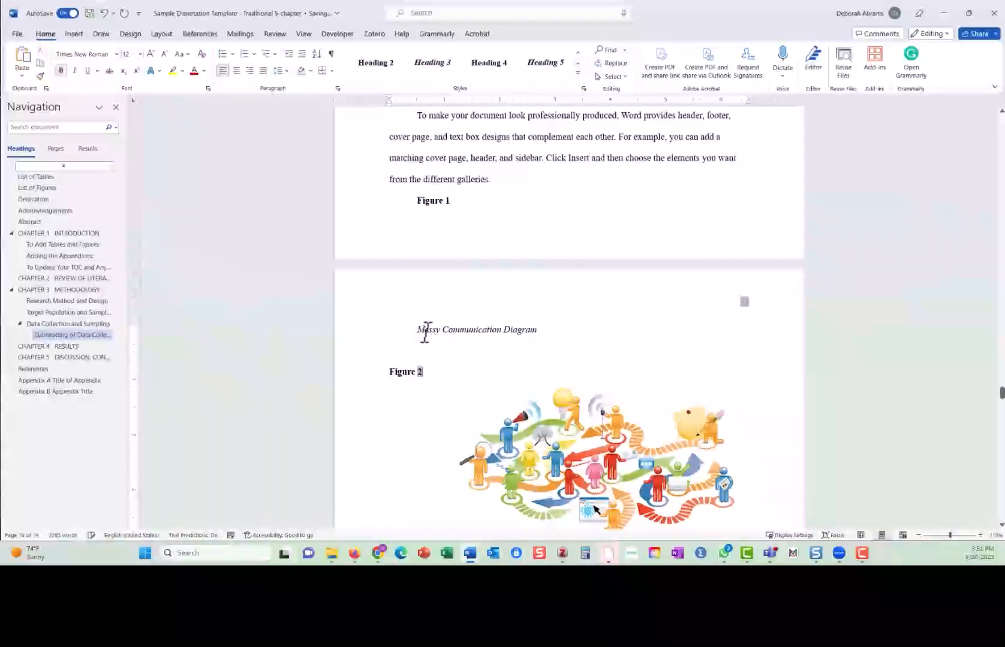
Copy the title "Messy Communication Diagram" and paste it as text only on a new line under the "Figure 2" caption.
{"action": "left_click_drag", "start_coordinate": [422, 329], "coordinate": [528, 333]}
{"action": "left_click", "coordinate": [423, 372]}
{"action": "key", "text": "Return"}
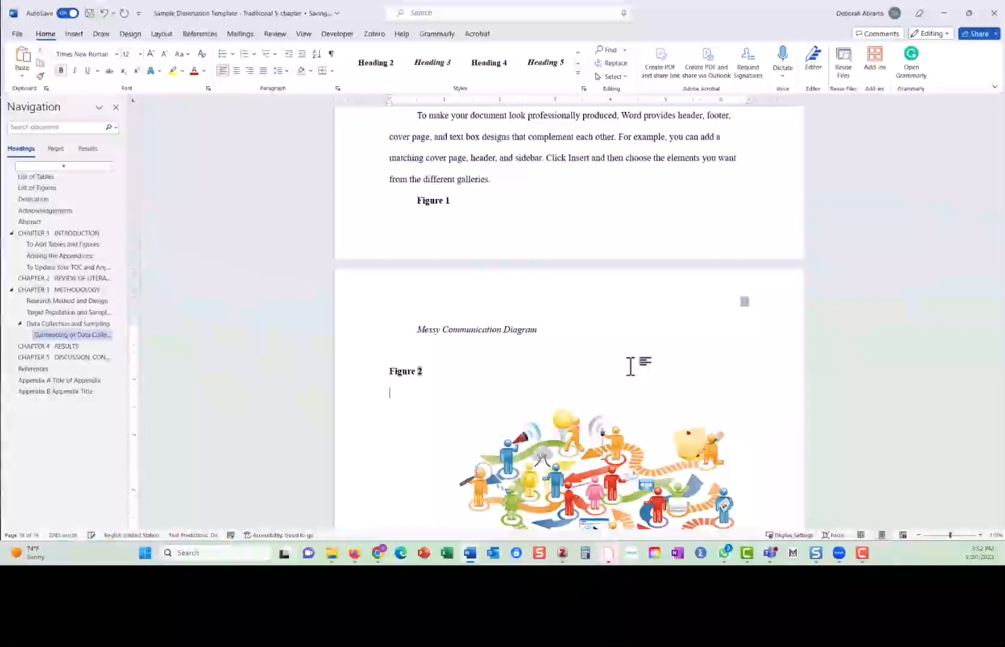
{"action": "right_click", "coordinate": [395, 393]}
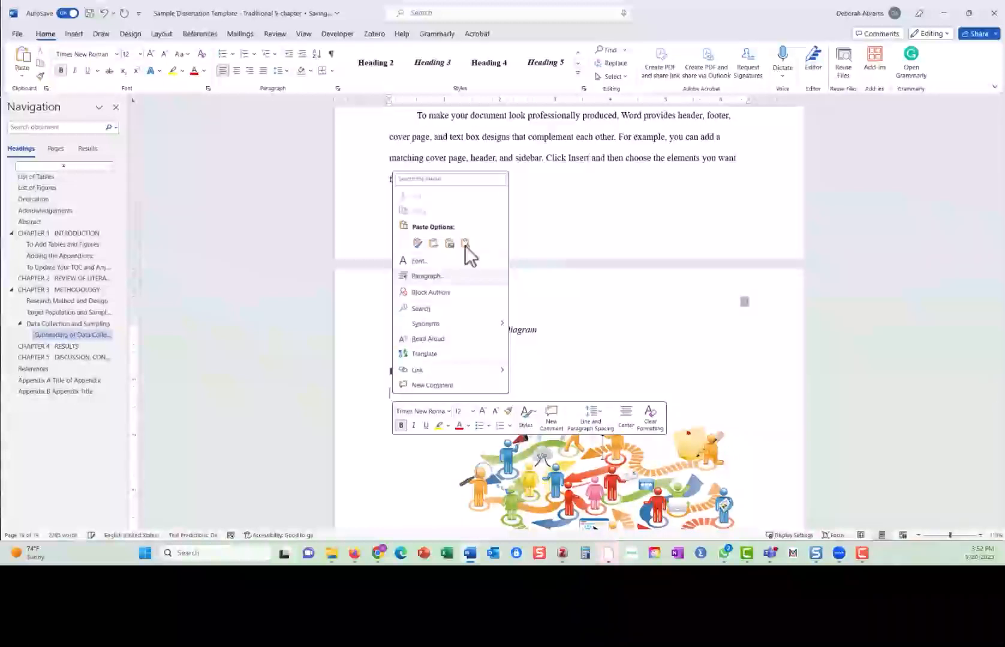
{"action": "left_click", "coordinate": [465, 245]}
Remove the bold from the pasted "Messy Communication Diagram" title and make it italic.
{"action": "left_click_drag", "start_coordinate": [390, 393], "coordinate": [500, 395]}
{"action": "key", "text": "ctrl+b"}
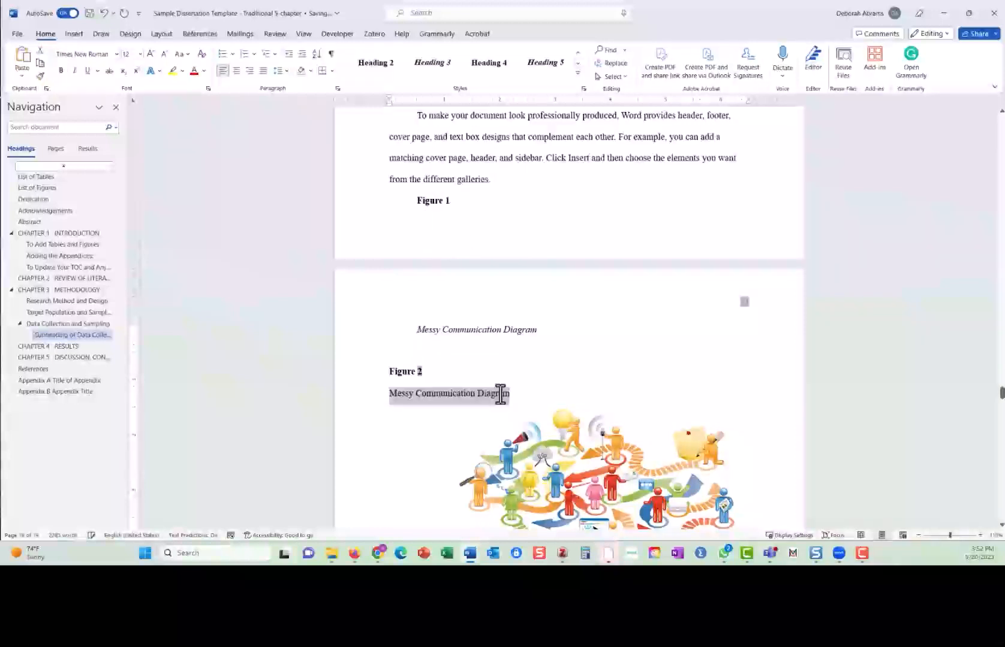
{"action": "key", "text": "ctrl+i"}
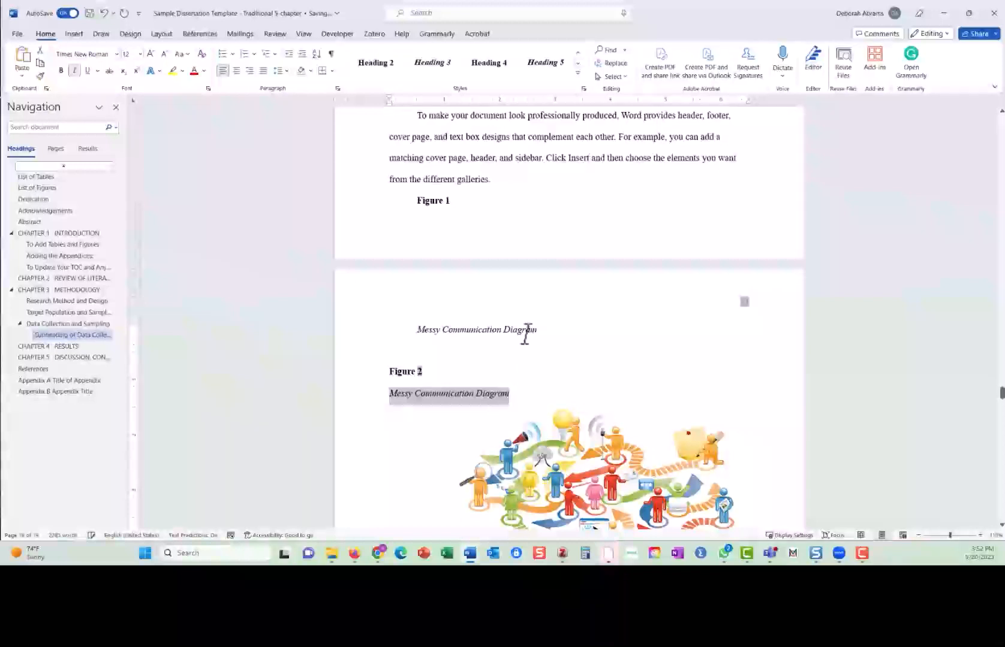
Delete the manually typed "Figure 1" label, its original "Messy Communication Diagram" title and the blank line above the new caption.
{"action": "left_click", "coordinate": [444, 379]}
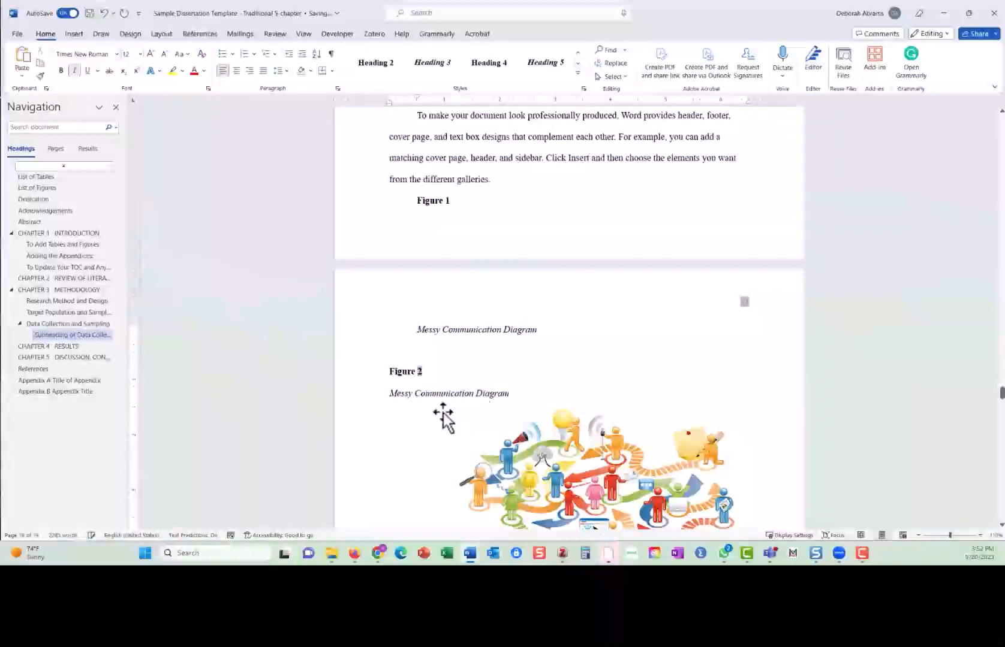
{"action": "left_click_drag", "start_coordinate": [541, 330], "coordinate": [403, 221]}
{"action": "key", "text": "Delete"}
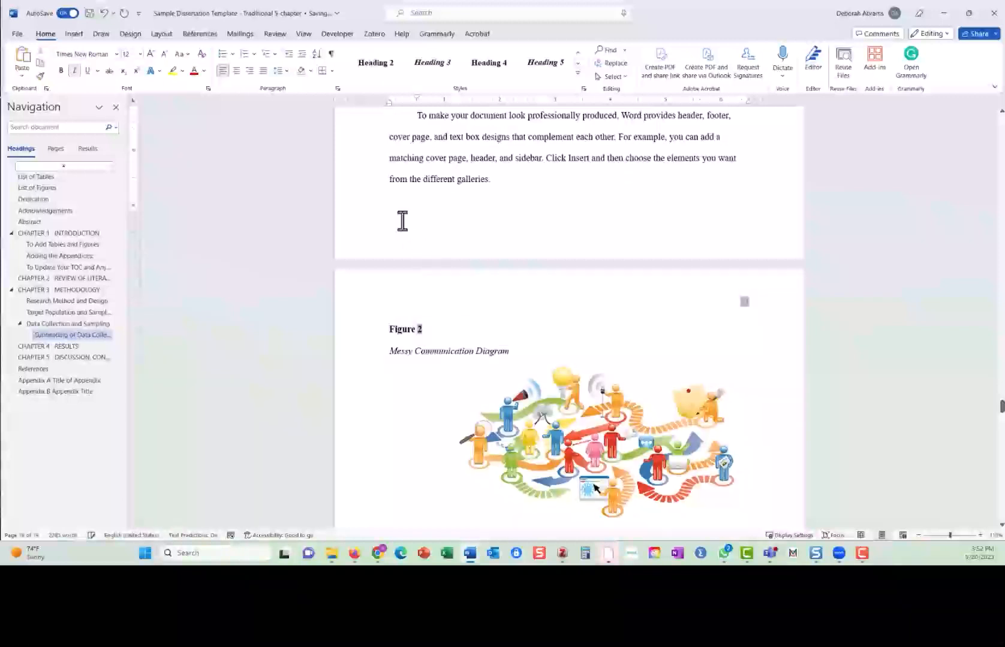